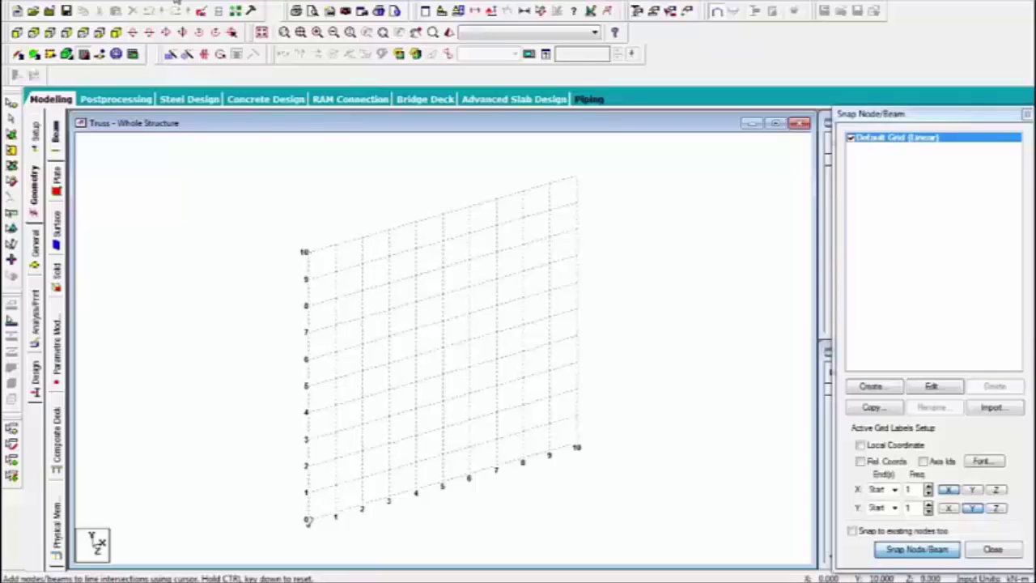
Step: Generate a Howe Roof truss in the Structure Wizard, 50 m long, 10 m high and 10 m wide, with 6 bays along the length
click(175, 3)
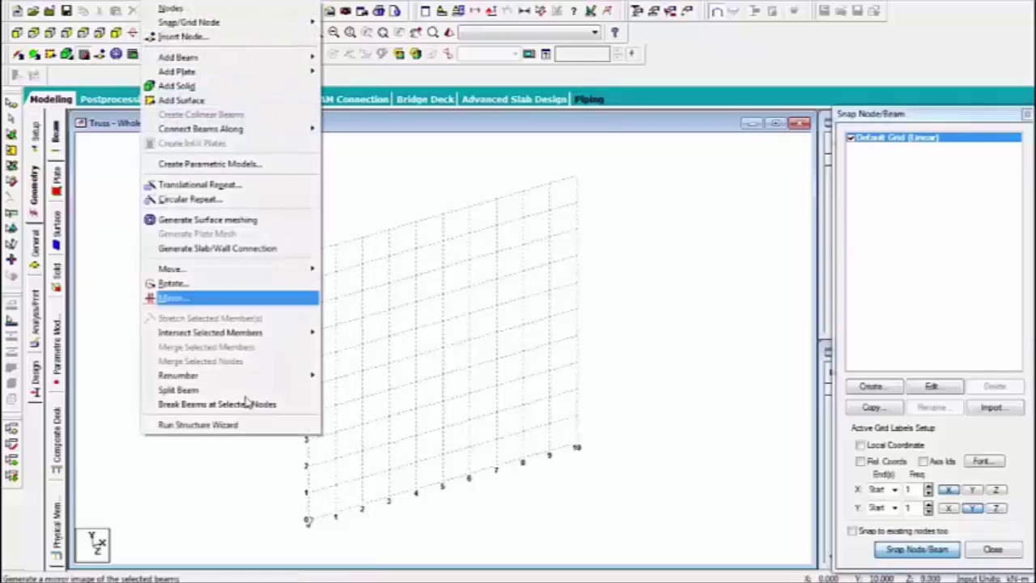
click(241, 426)
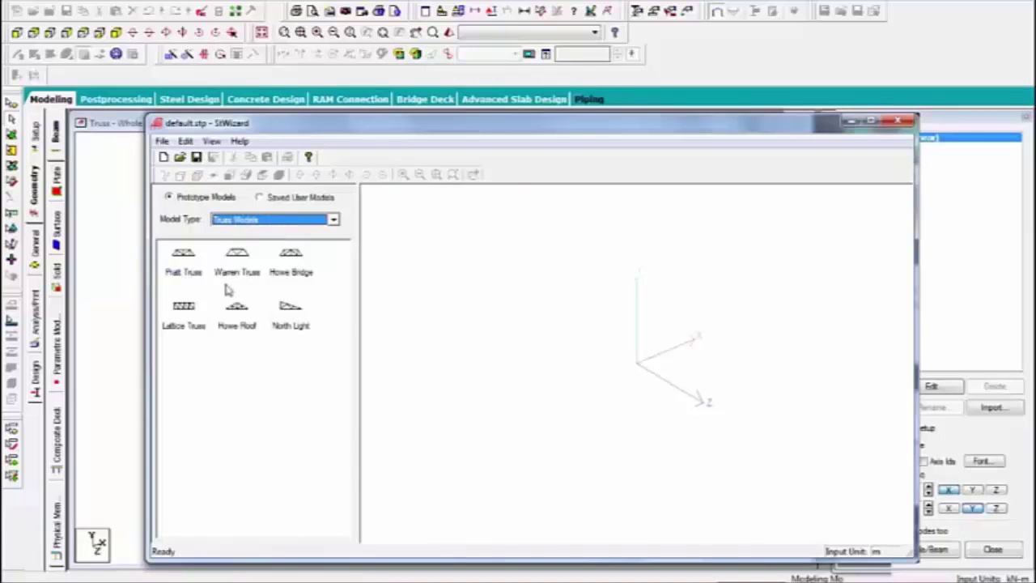
click(183, 274)
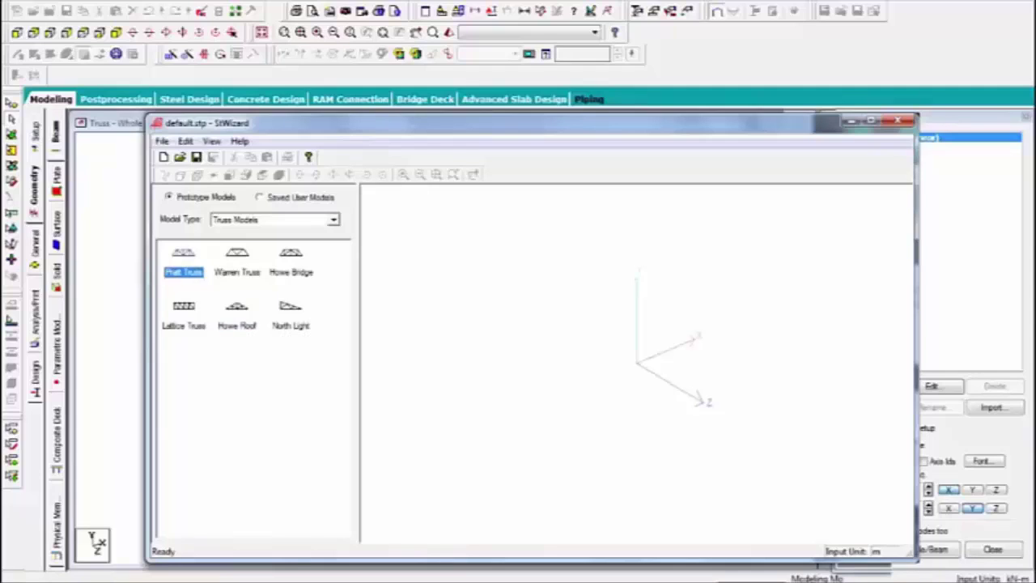
click(248, 332)
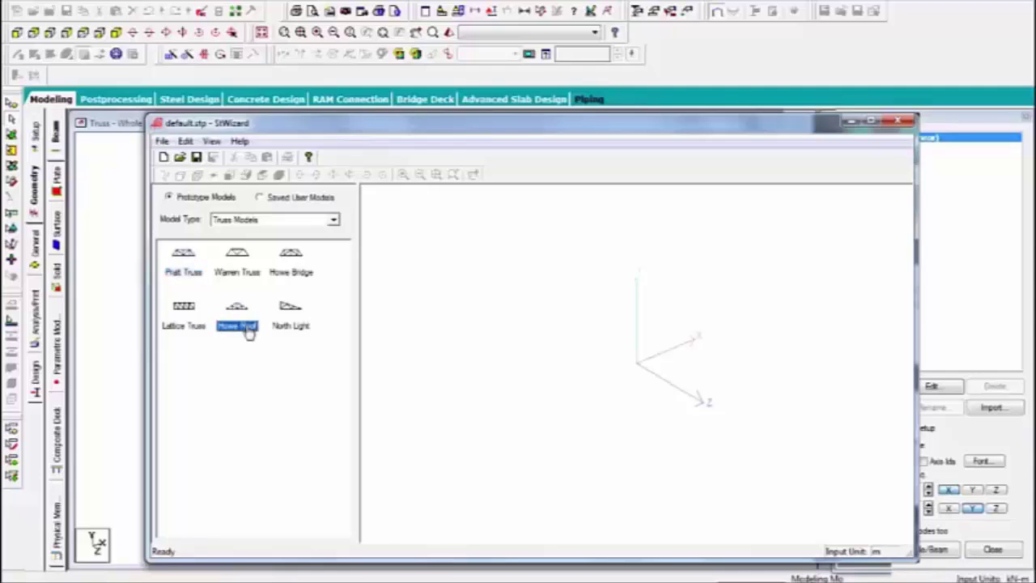
double_click(247, 332)
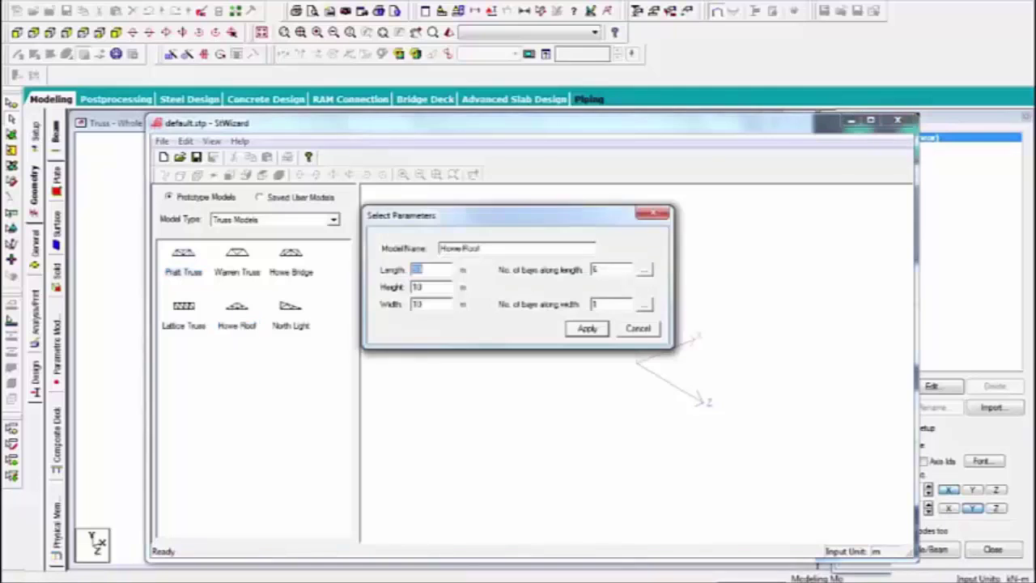
click(587, 328)
Step: Close the Structure Wizard and transfer the generated Howe Roof truss into the STAAD.Pro model
click(897, 120)
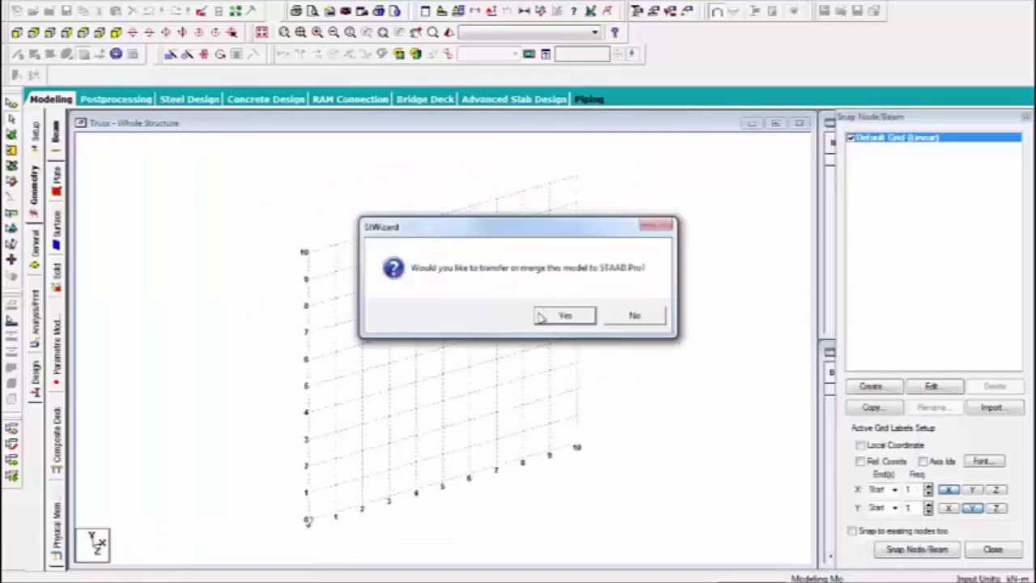
click(567, 318)
click(600, 222)
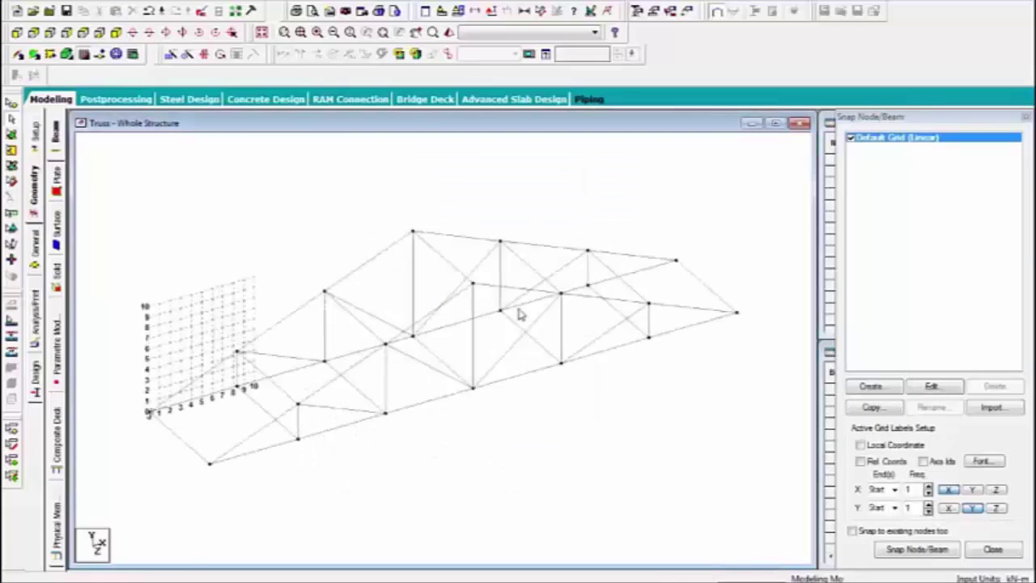
Step: Create a fixed support and assign it to all bottom-chord nodes of the truss, selecting them in front view
click(17, 34)
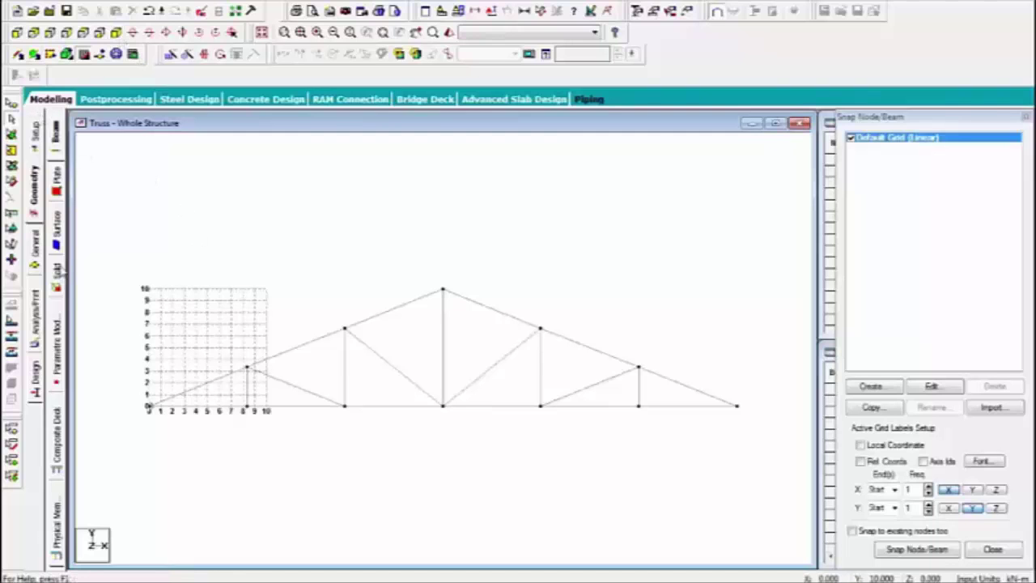
click(35, 247)
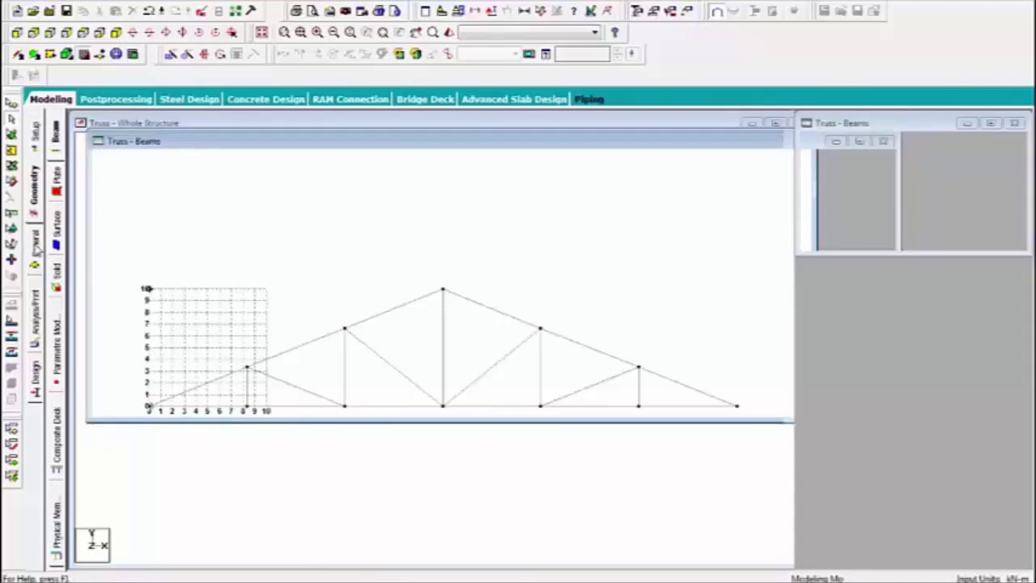
click(59, 254)
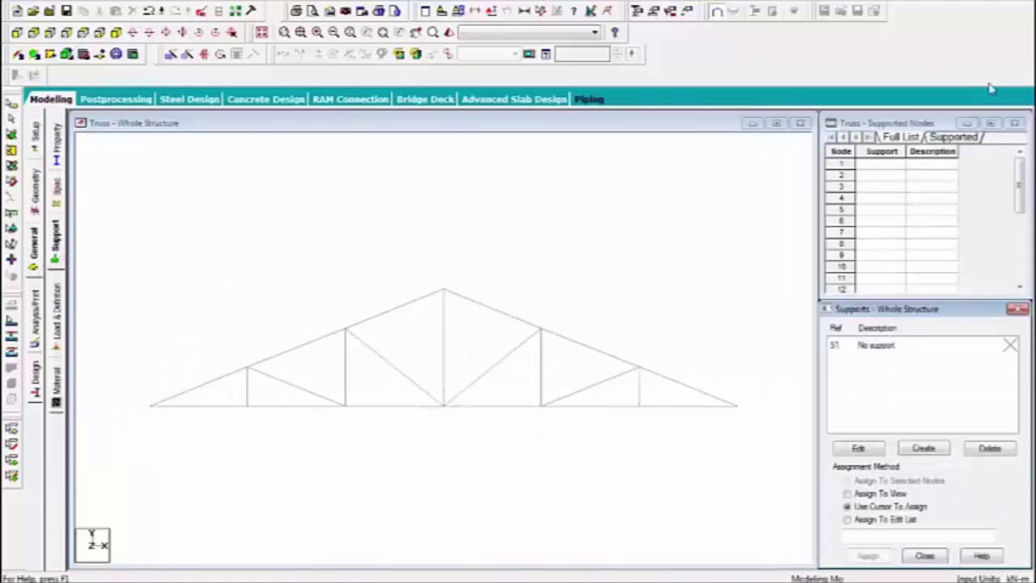
click(953, 551)
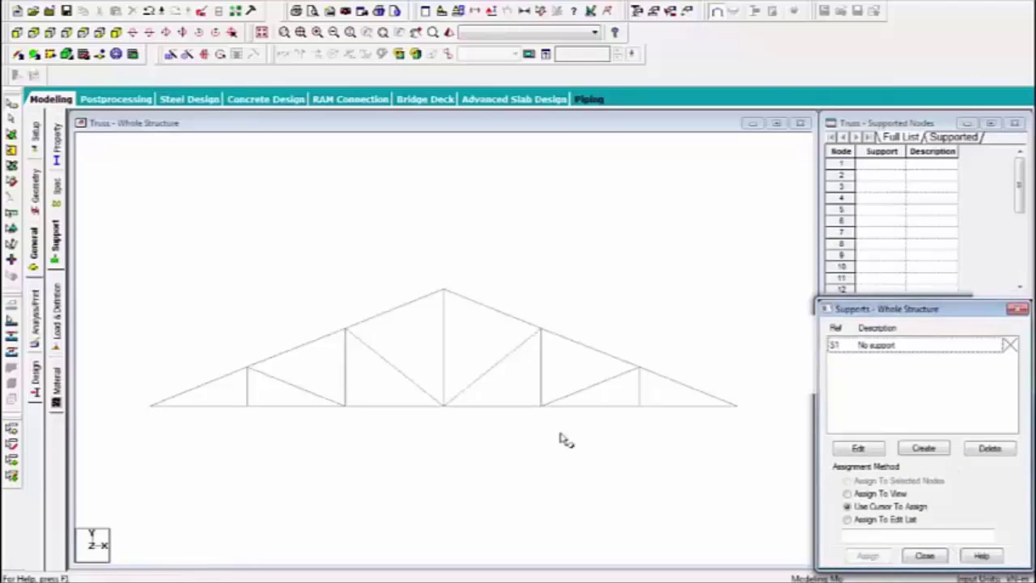
click(138, 397)
drag(199, 444, 753, 431)
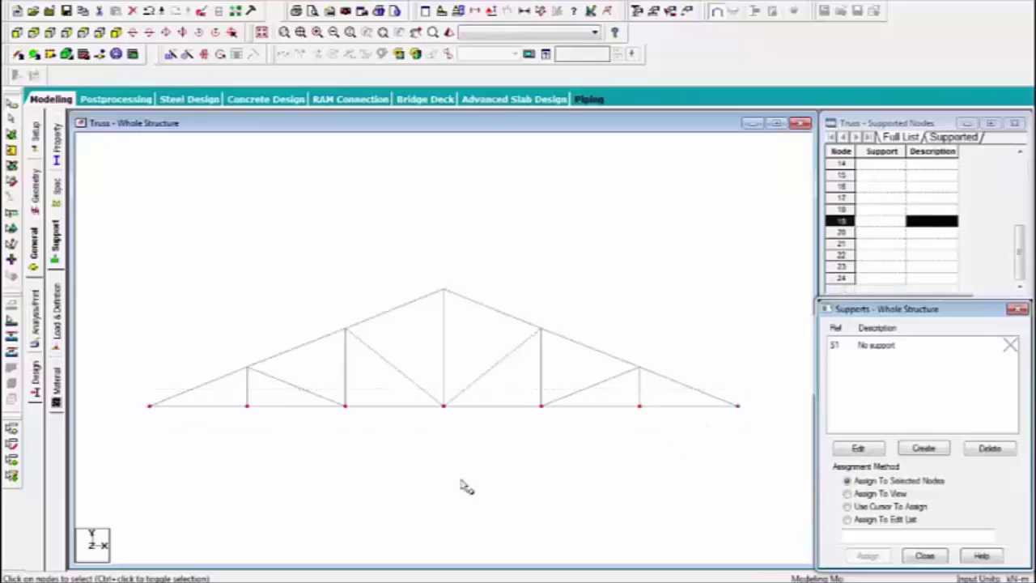
click(923, 448)
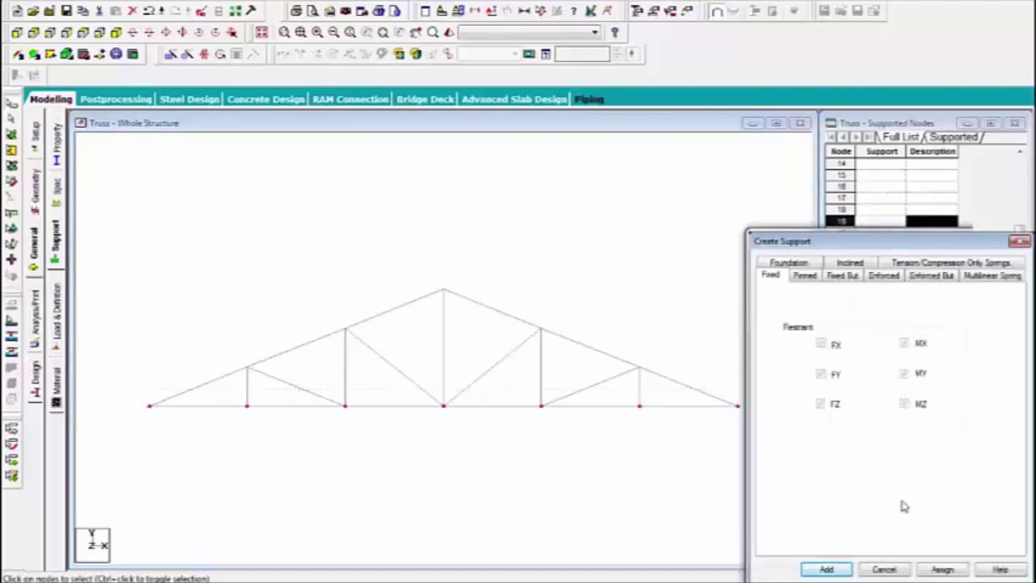
drag(883, 240, 884, 64)
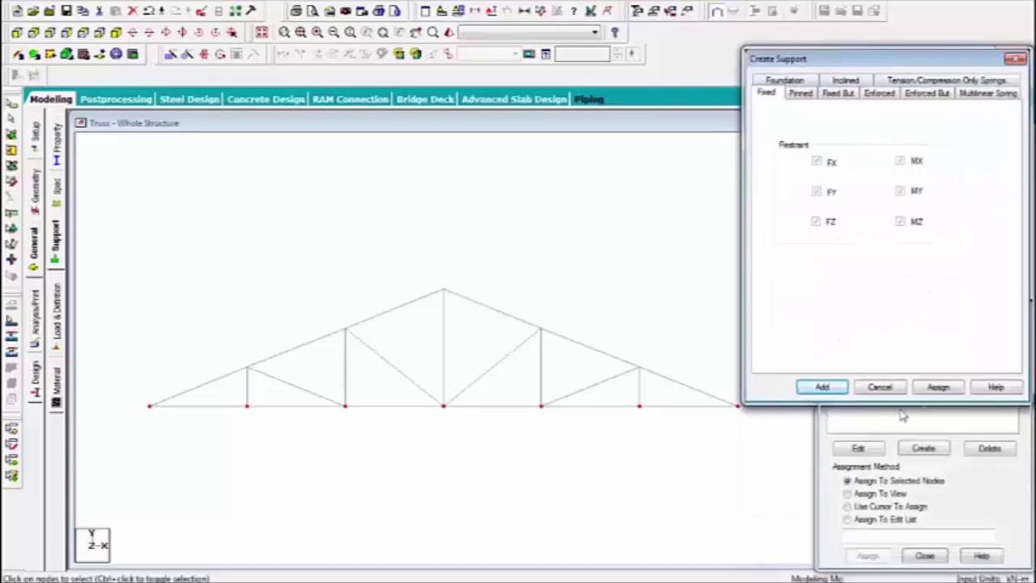
click(939, 388)
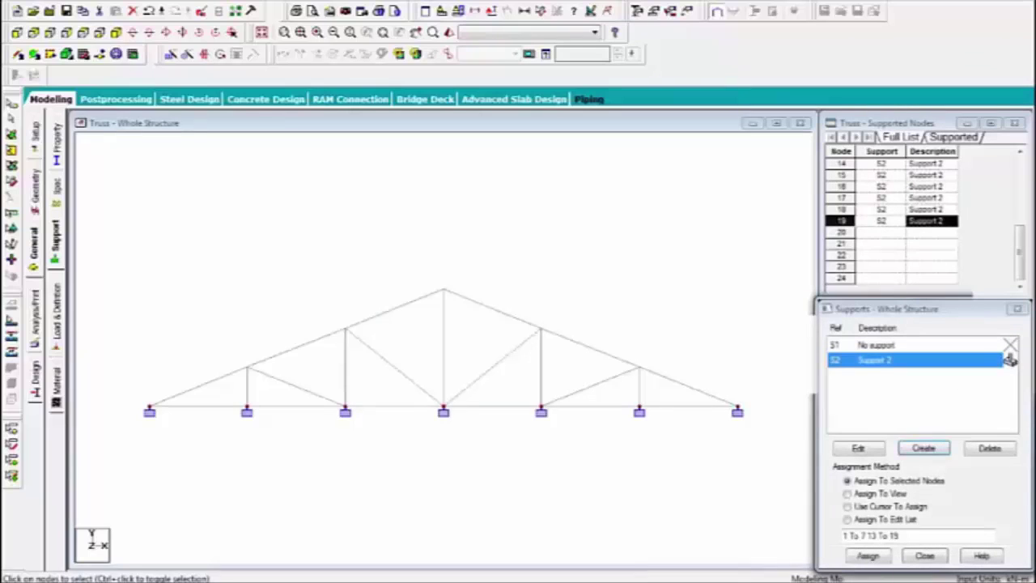
Step: Add the Indian angle section ISA40X25X3 as a single section (ST) in STEEL to the model's section properties
click(116, 34)
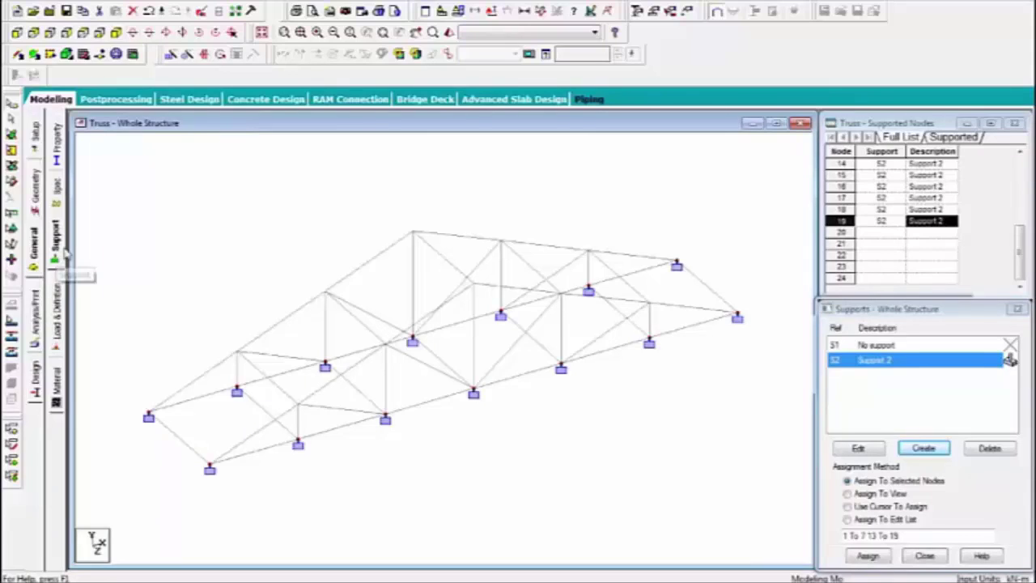
click(56, 160)
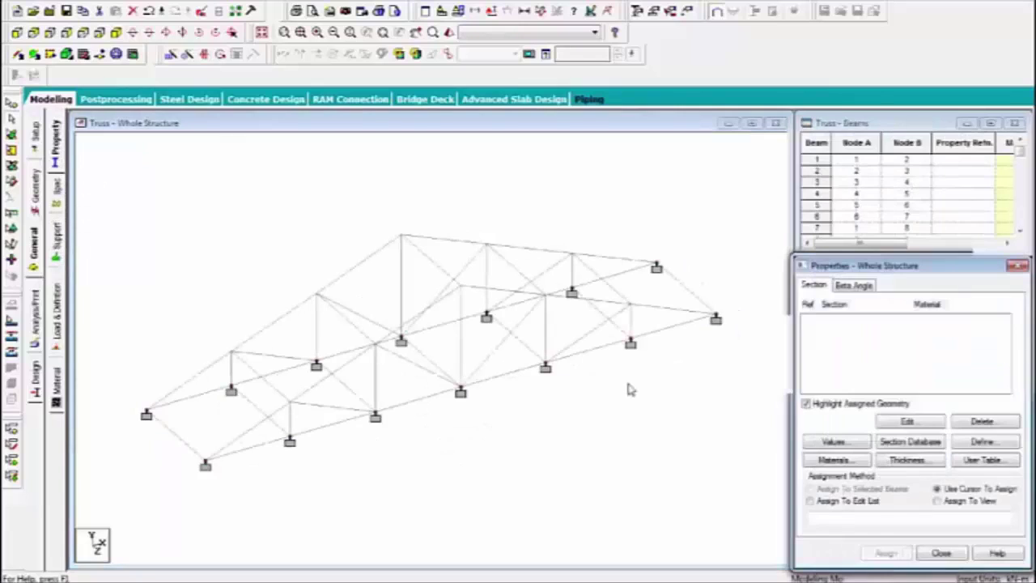
click(929, 445)
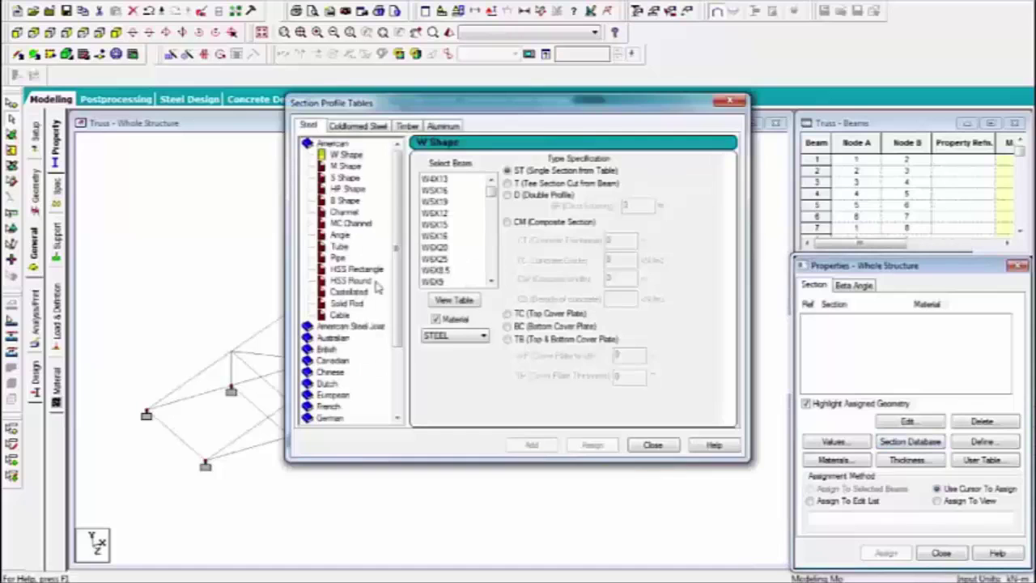
scroll(400, 322, down, 2)
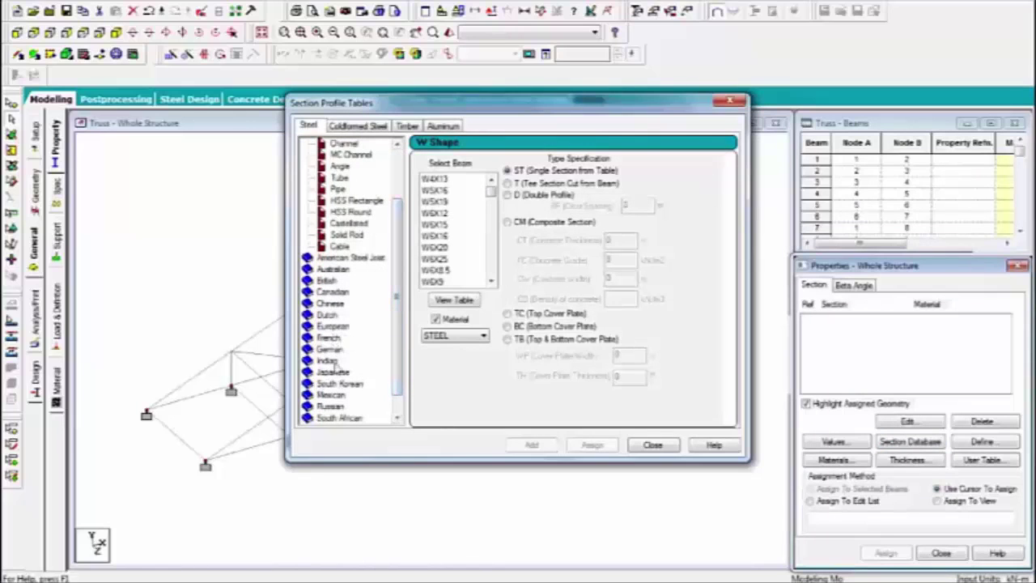
double_click(327, 361)
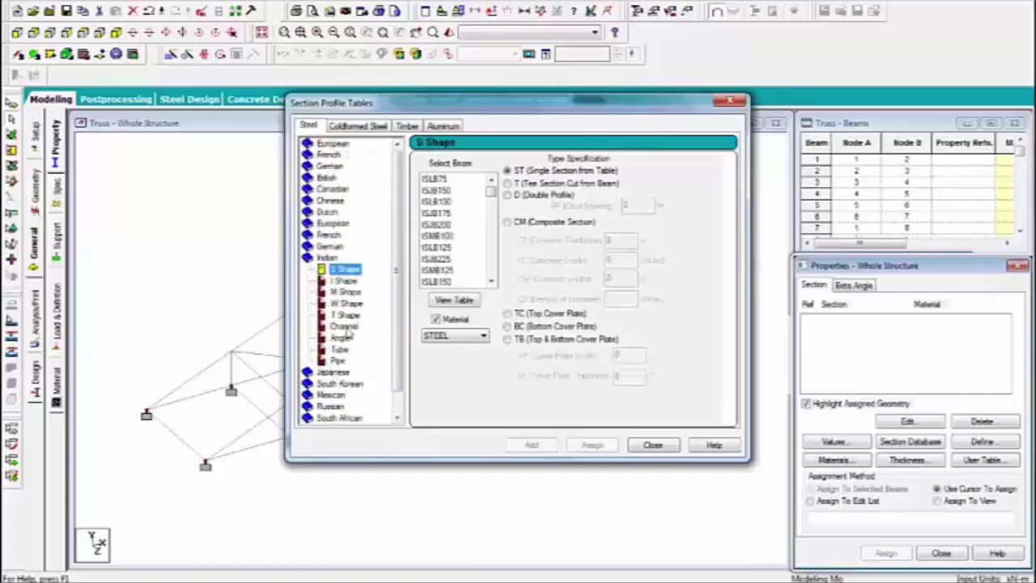
click(339, 338)
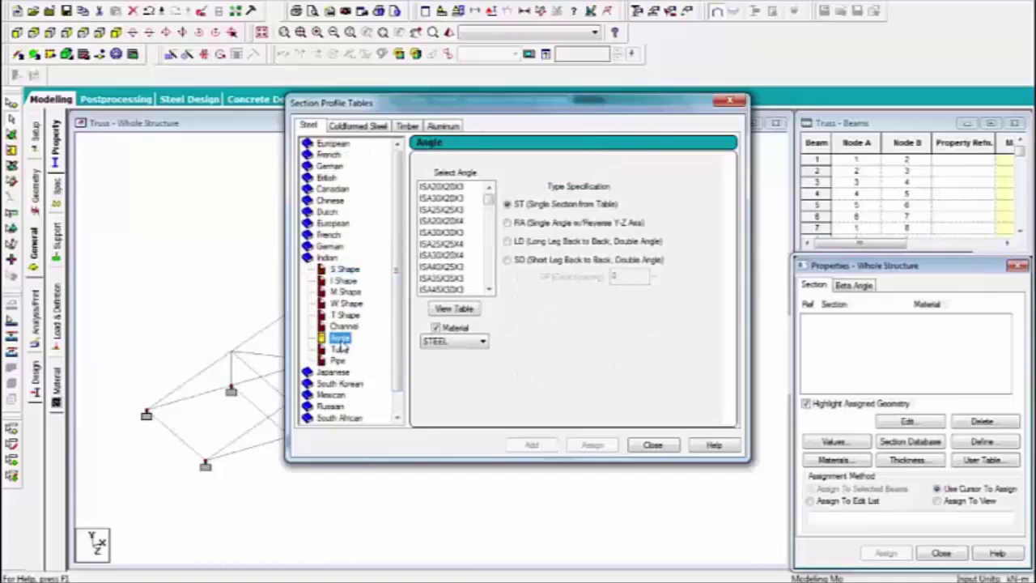
click(452, 267)
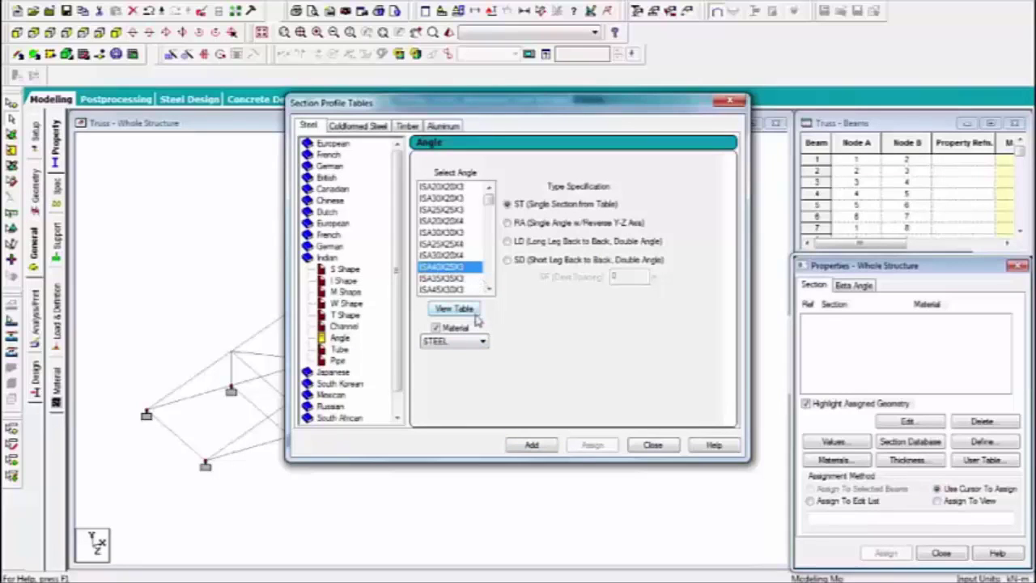
click(480, 343)
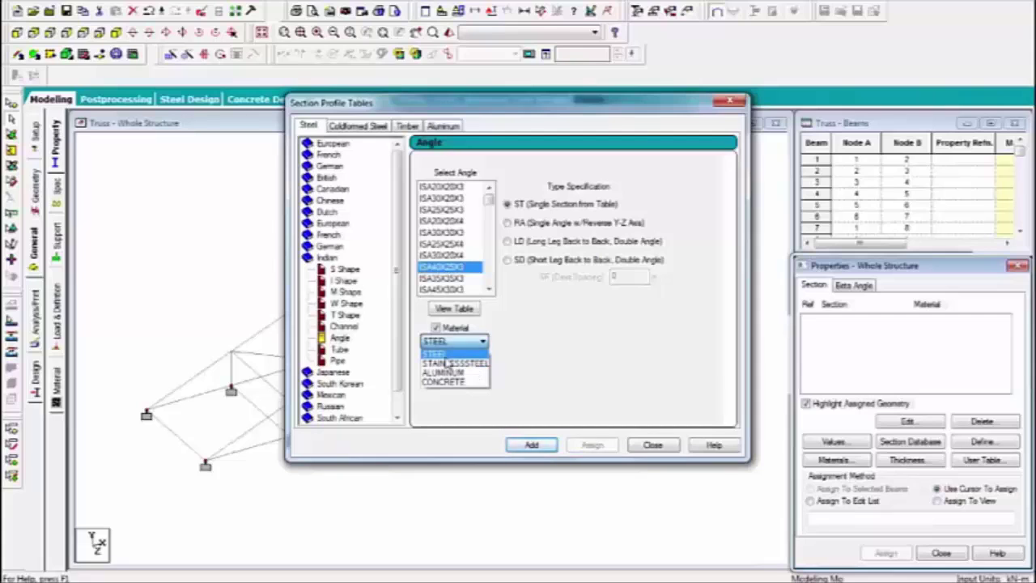
click(441, 354)
click(531, 444)
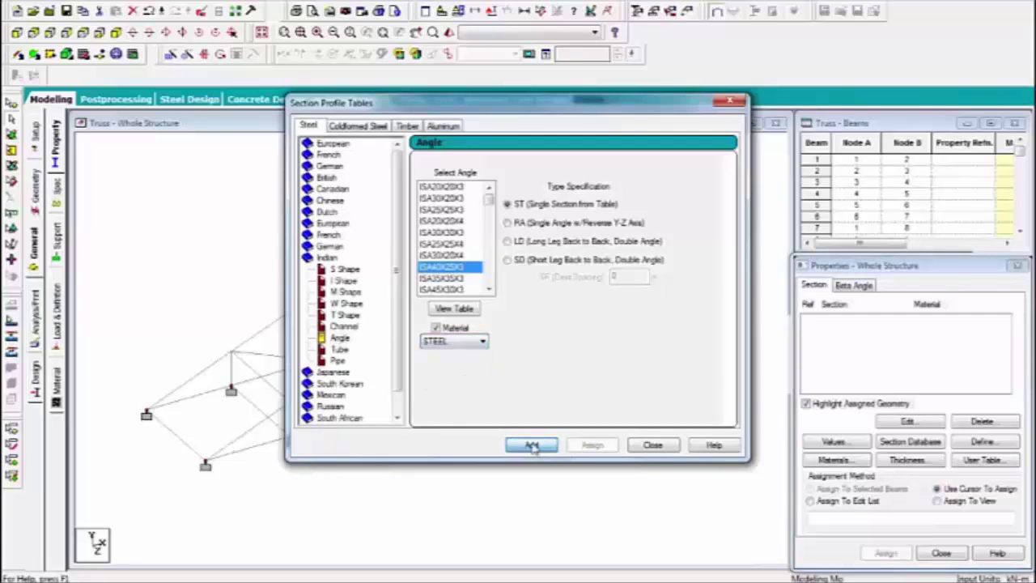
click(652, 444)
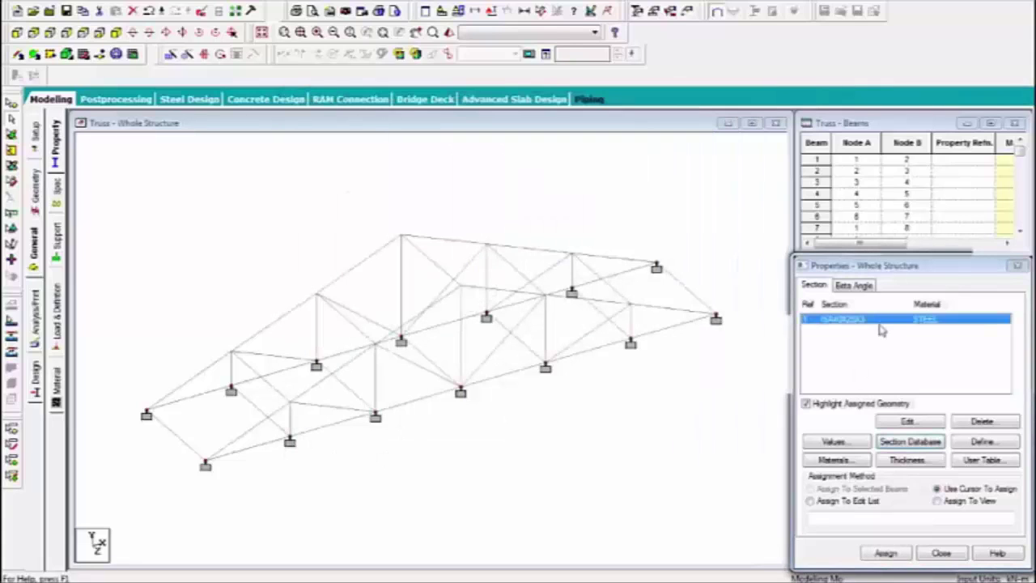
Step: Assign the ISA40X25X3 section to every member in the view and clear the member selection
click(950, 503)
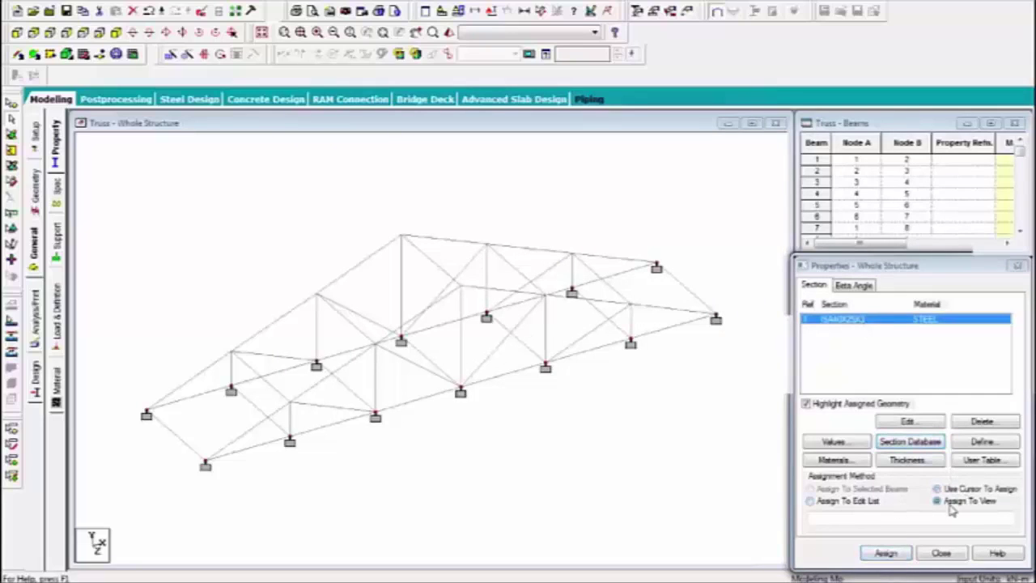
click(885, 554)
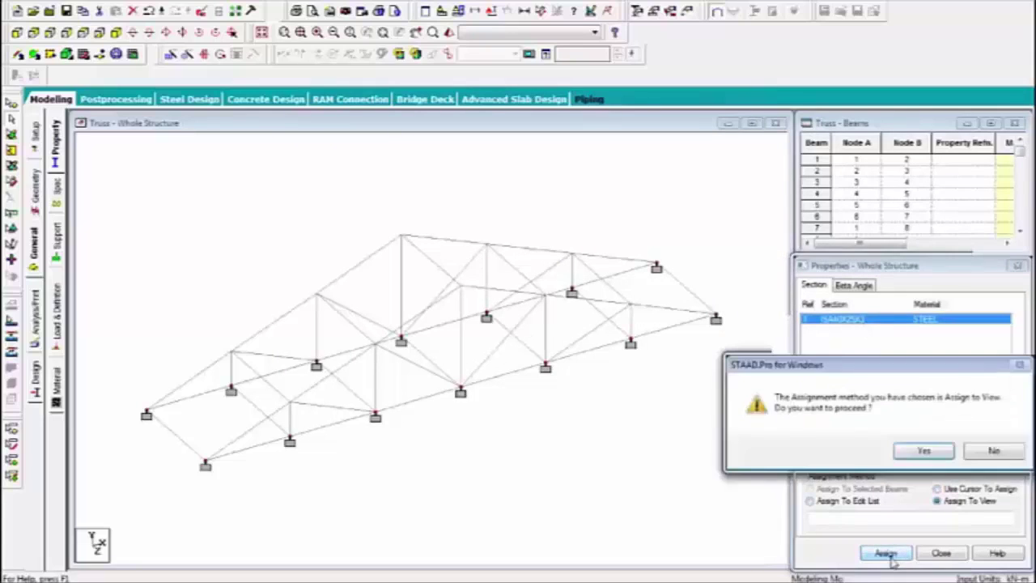
click(908, 452)
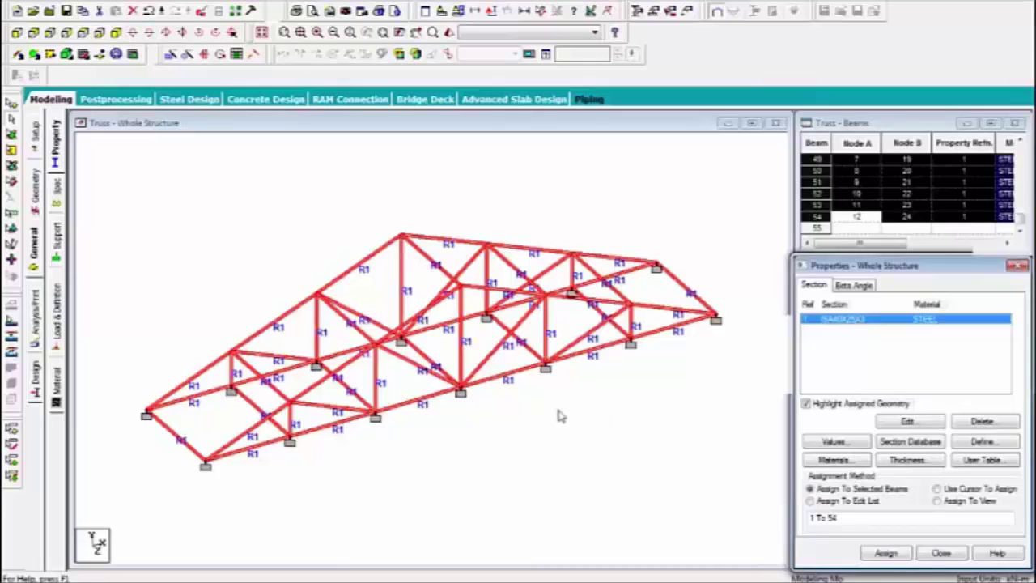
click(169, 324)
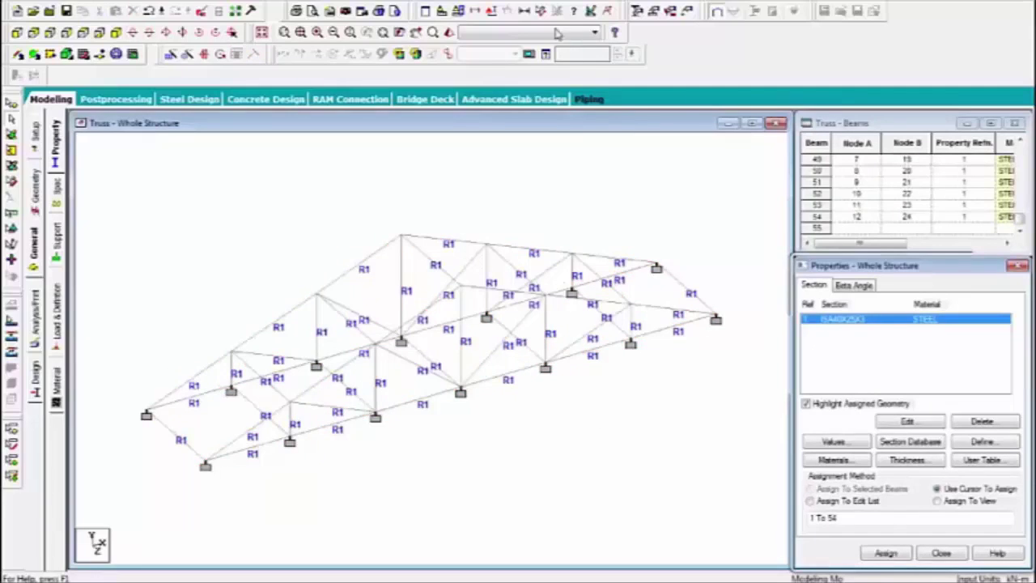
Step: Inspect the truss in the 3D rendered view, close it, and highlight the members that use the ISA40X25X3 section
click(449, 32)
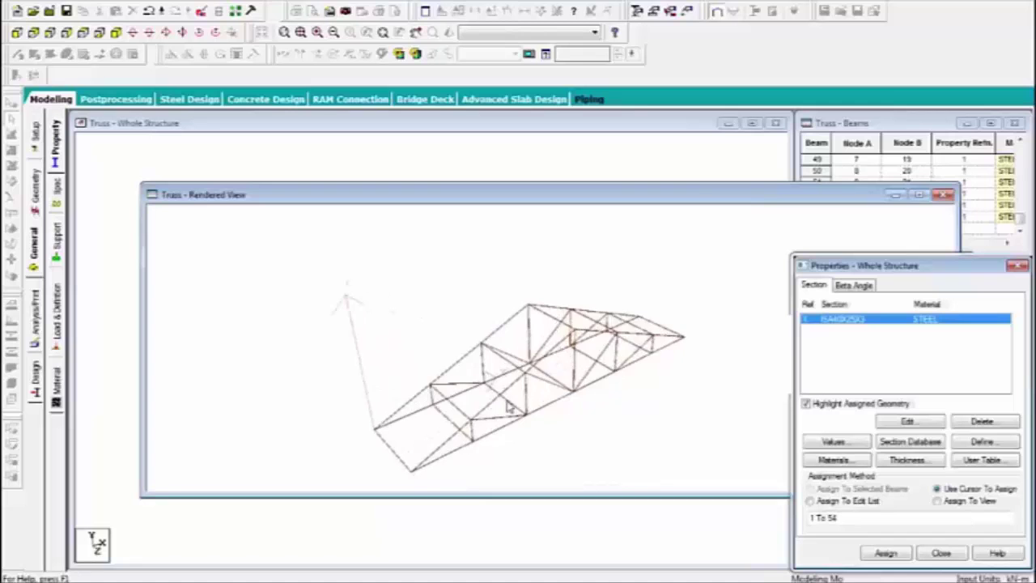
drag(482, 409, 615, 340)
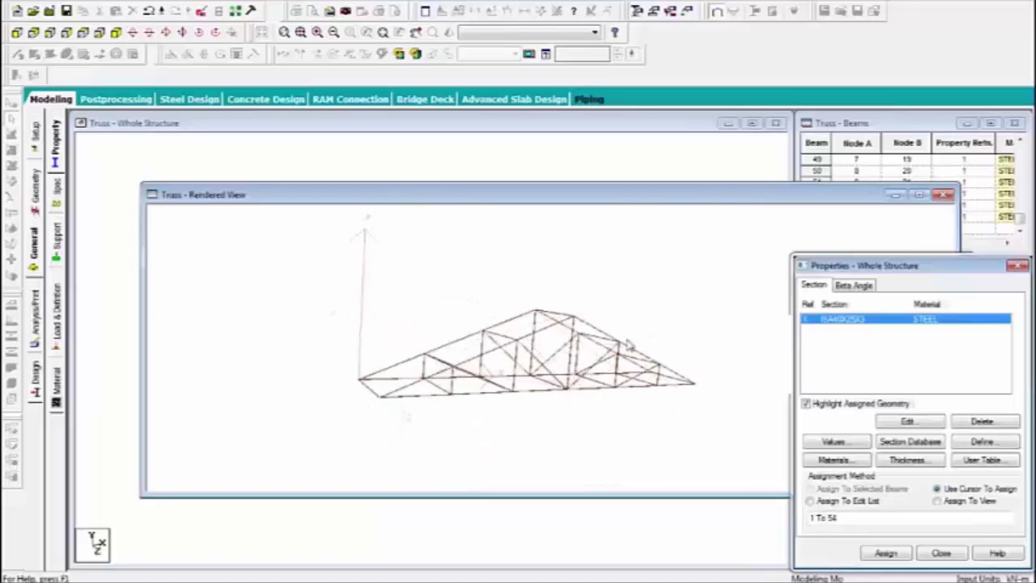
scroll(599, 341, up, 5)
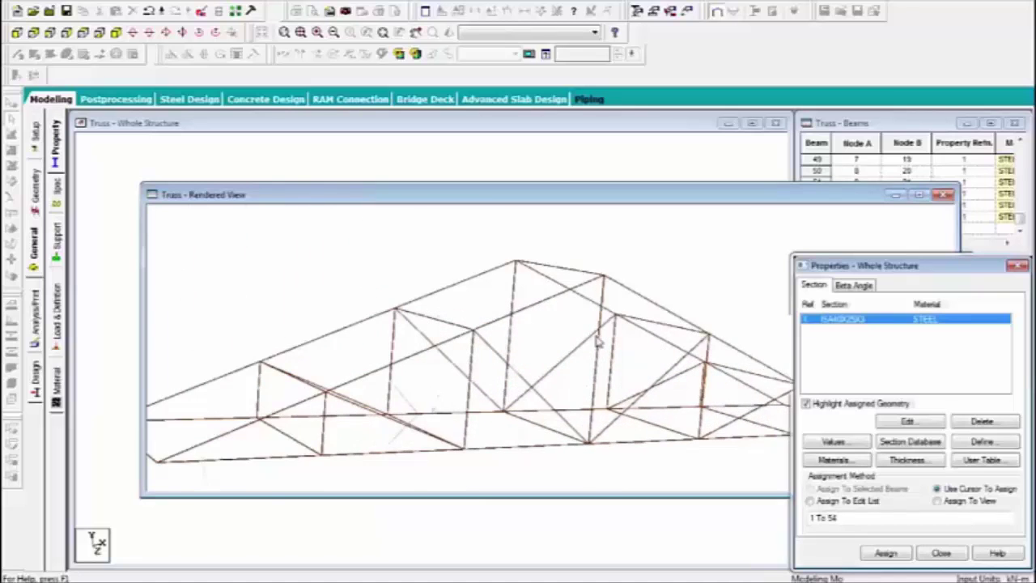
scroll(597, 341, down, 3)
click(943, 195)
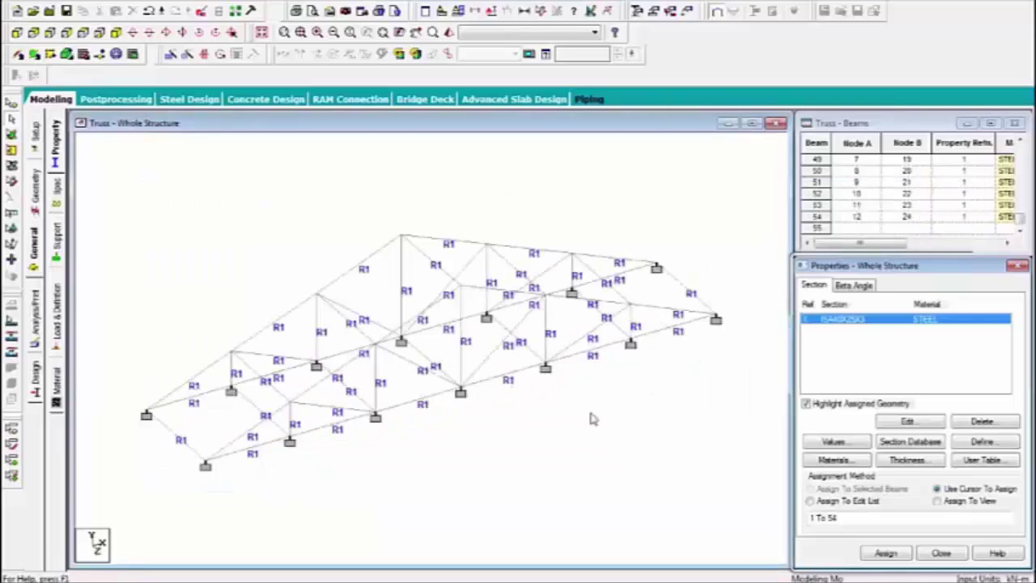
click(847, 323)
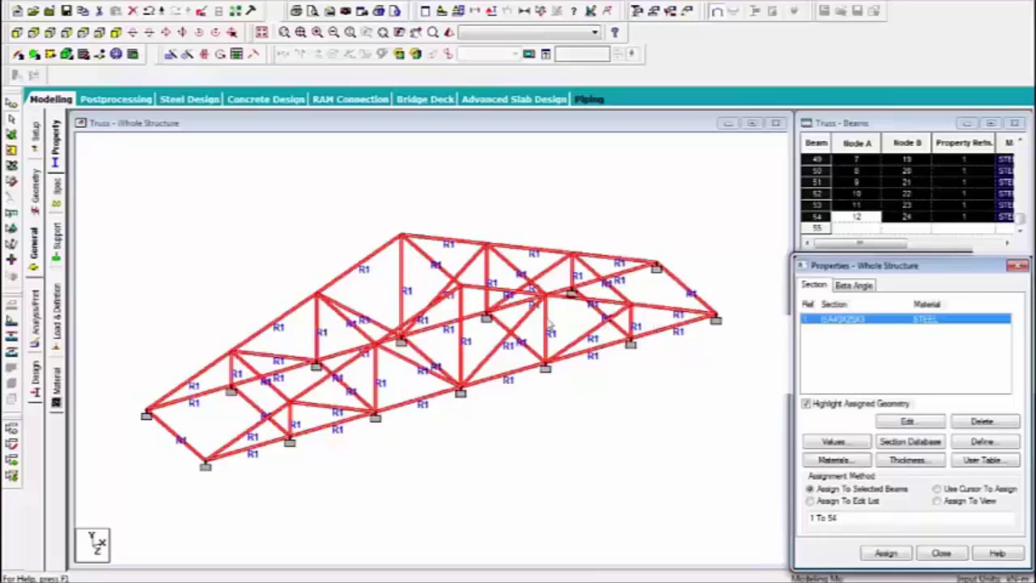
click(569, 428)
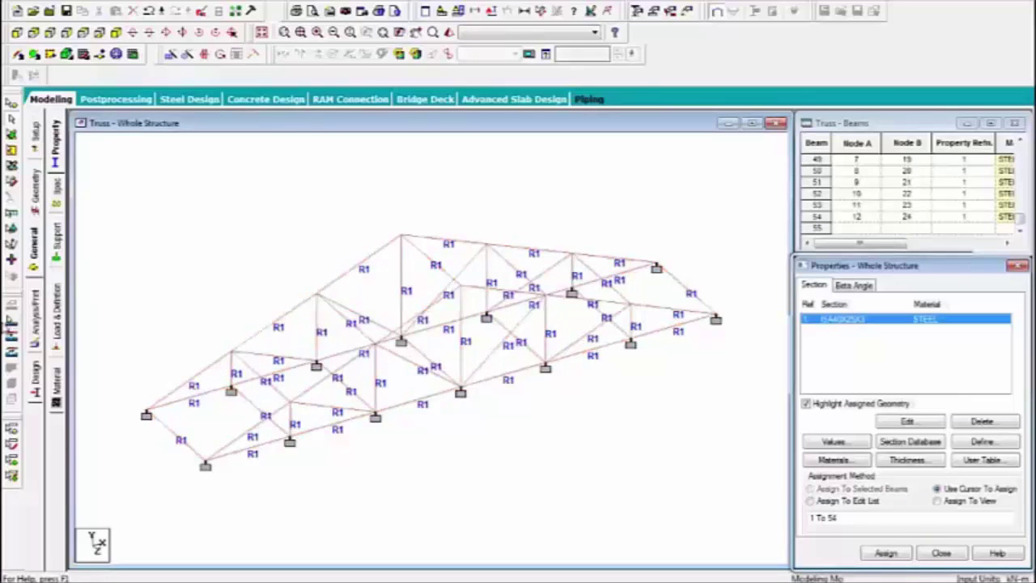
Step: Add a primary load case titled LOAD CASE 1 with the Dead loading type
click(55, 323)
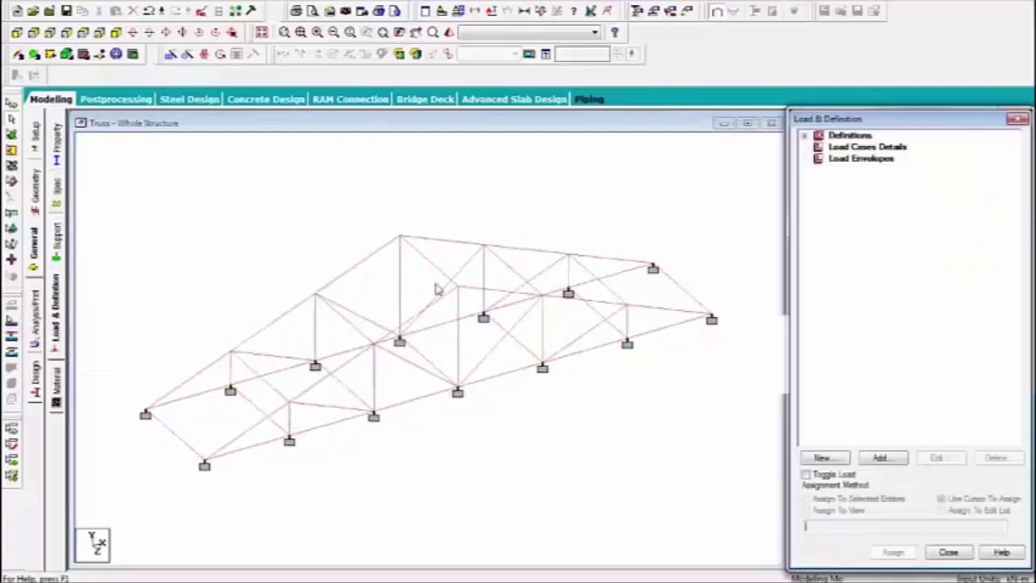
click(825, 148)
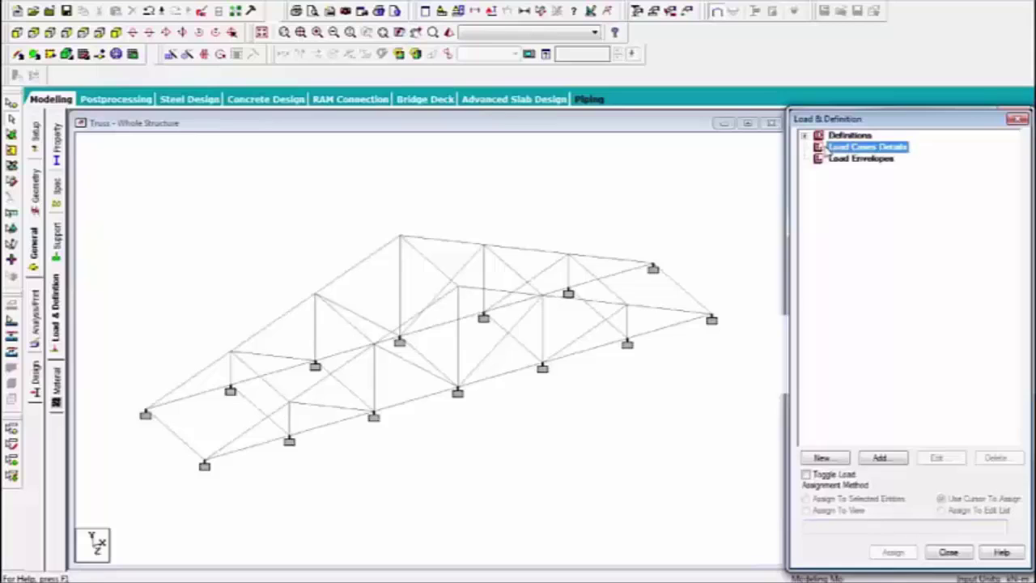
click(890, 460)
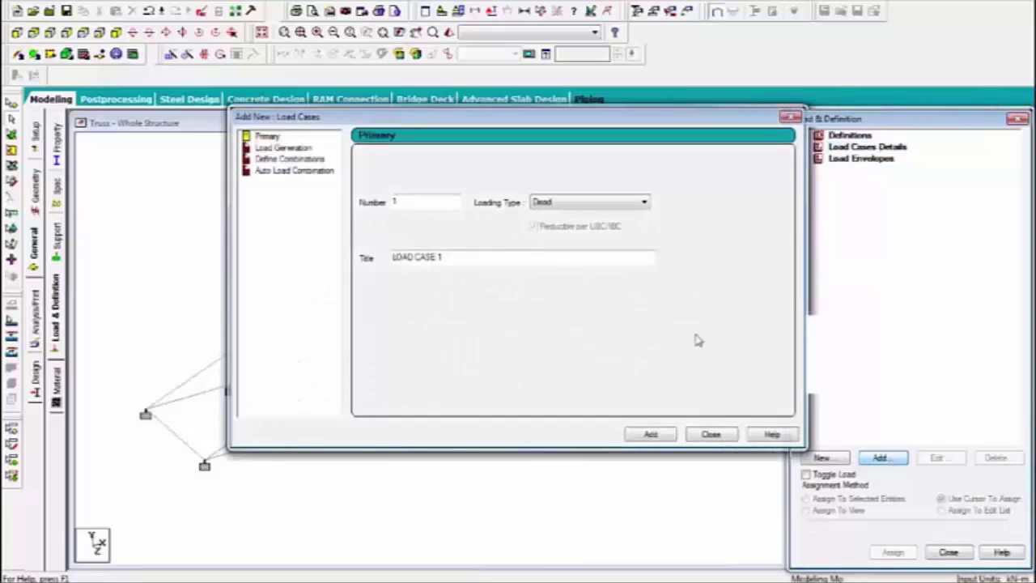
click(654, 435)
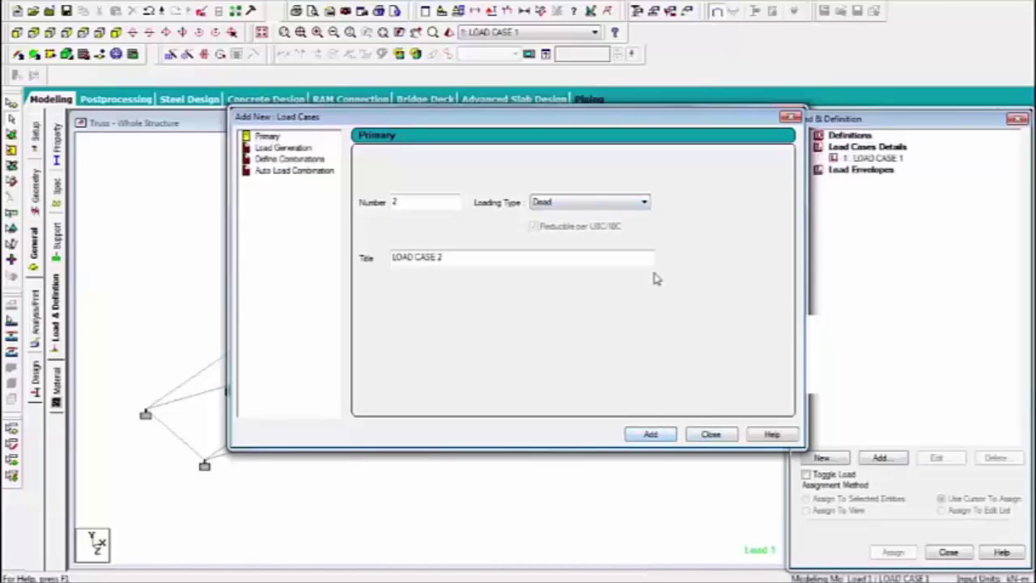
Step: Add a second primary load case titled LOAD CASE 2 with the Live loading type, and decline the auto save
click(639, 202)
click(582, 231)
click(651, 434)
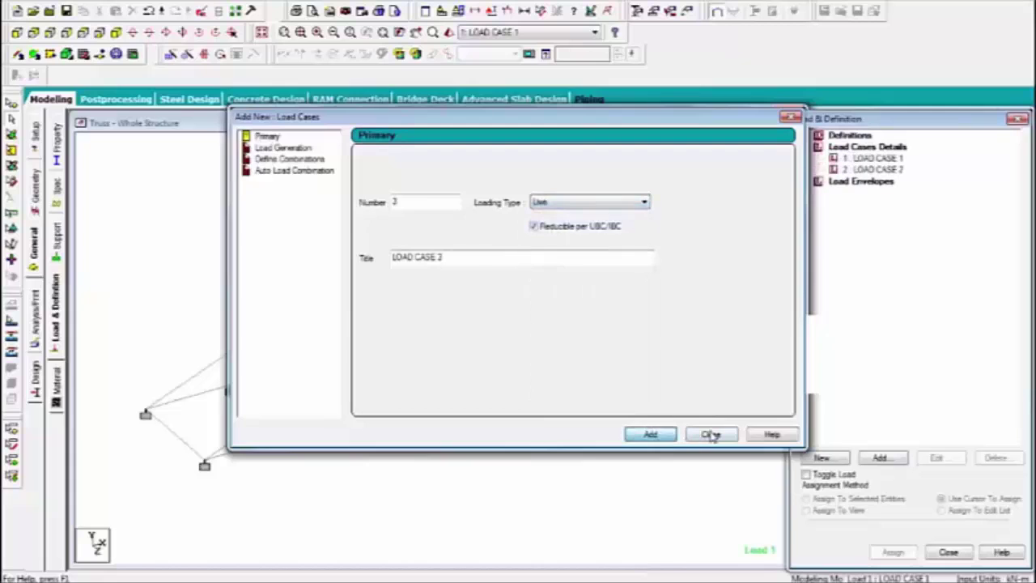
click(710, 435)
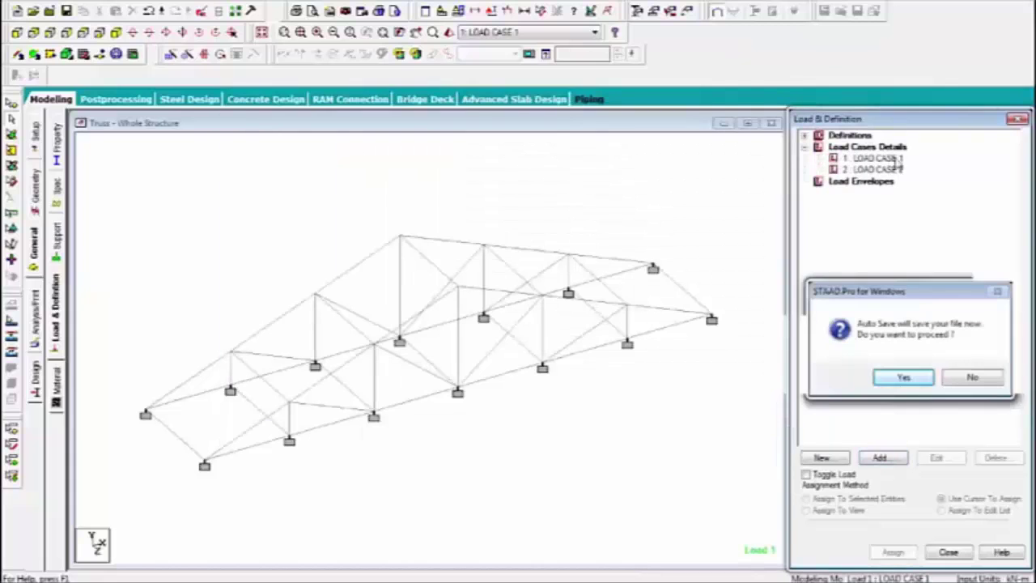
click(973, 377)
Step: Add a selfweight load in the Y direction with factor -1 to LOAD CASE 1
click(858, 159)
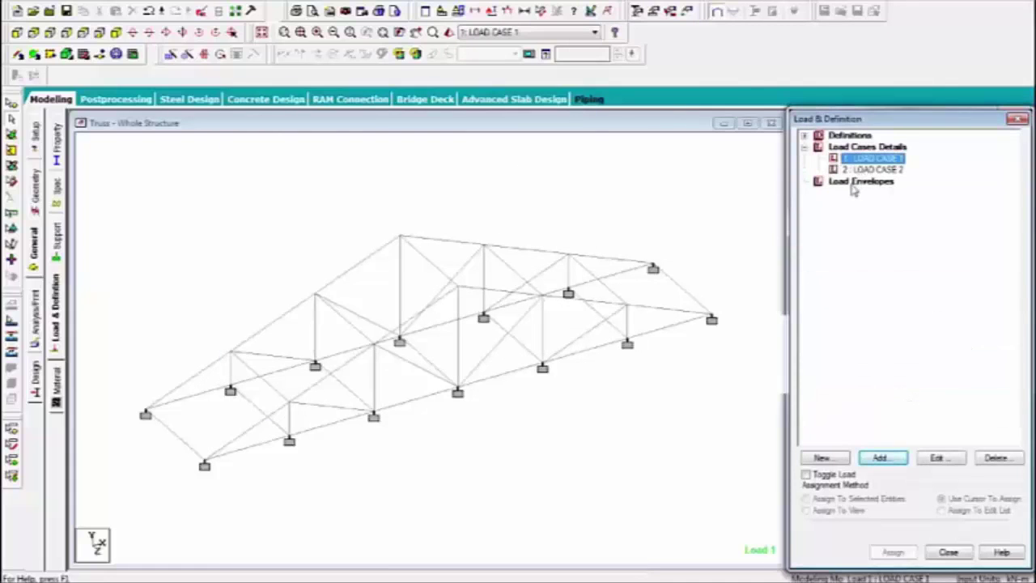
click(888, 459)
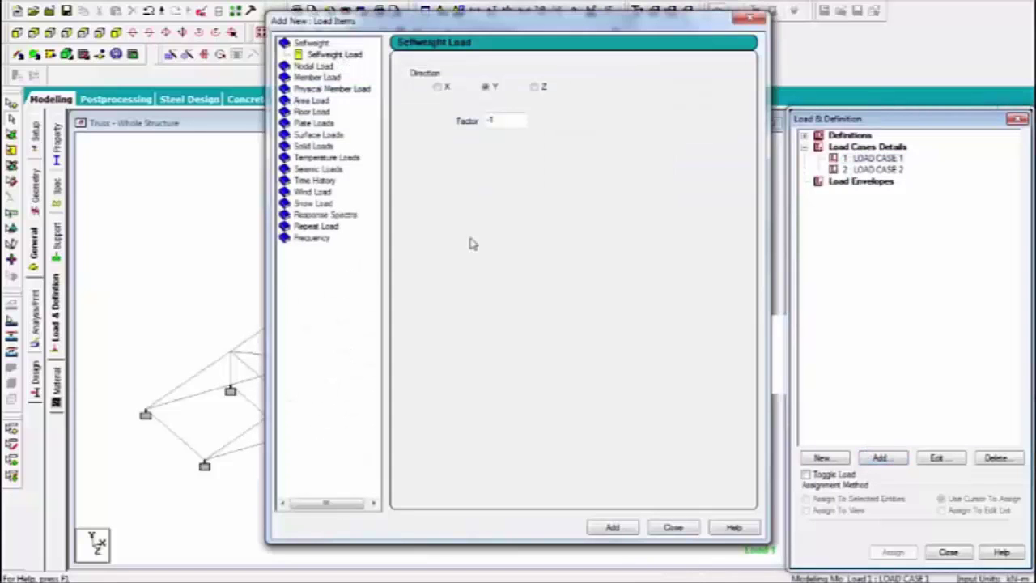
click(613, 527)
click(673, 527)
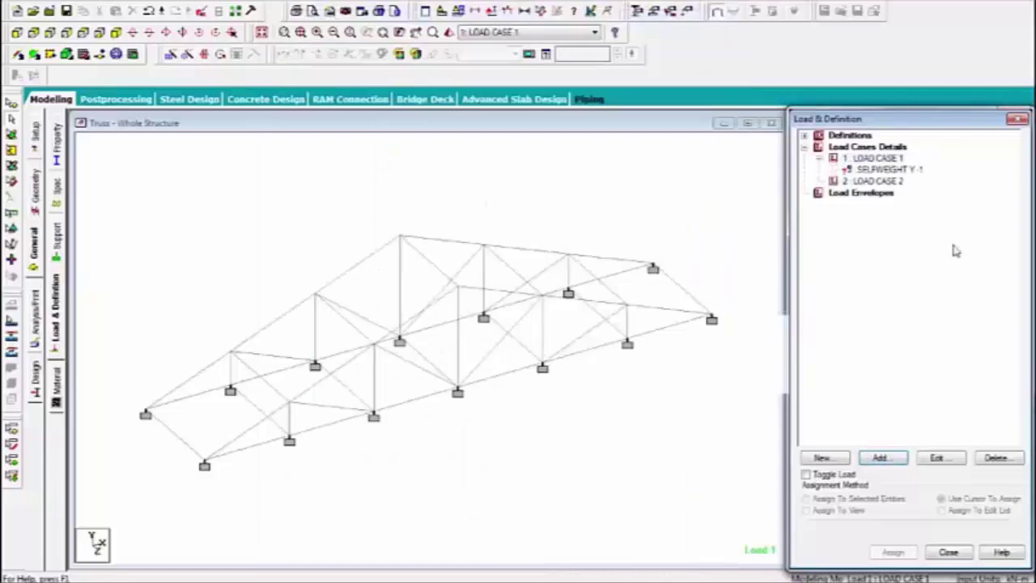
Step: Add a nodal load with Fy of -10 kN to LOAD CASE 2
click(871, 181)
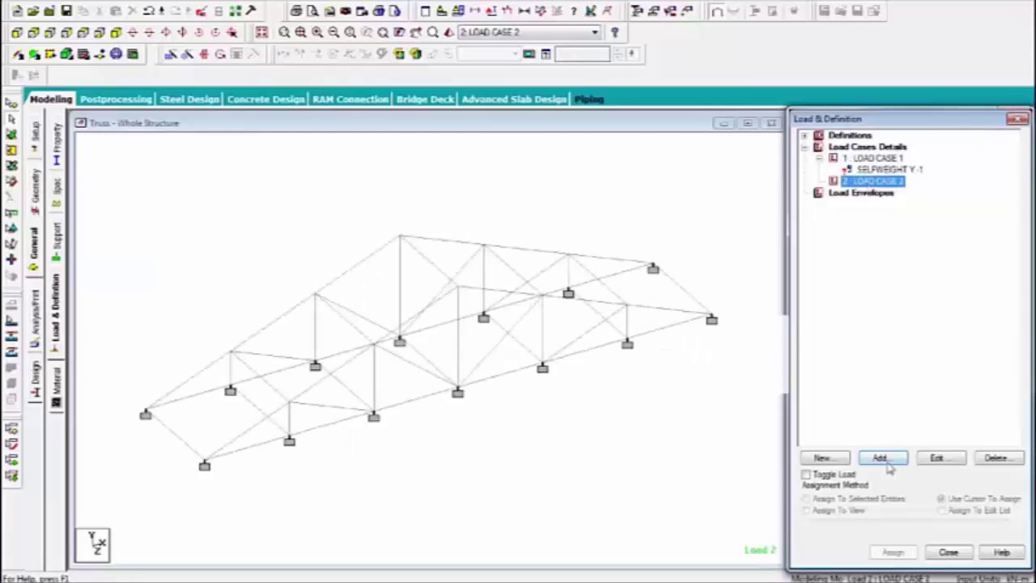
click(884, 460)
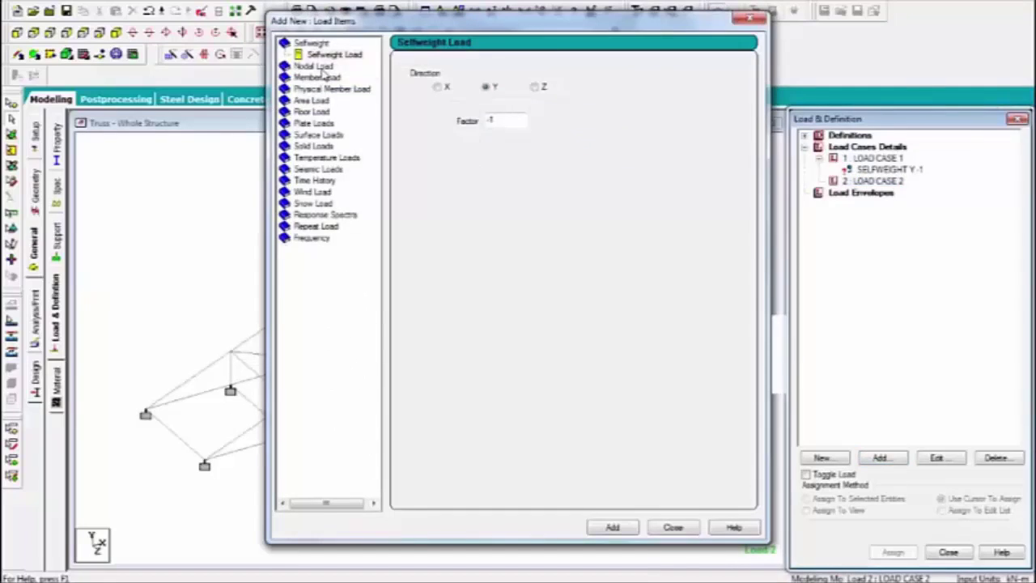
click(322, 67)
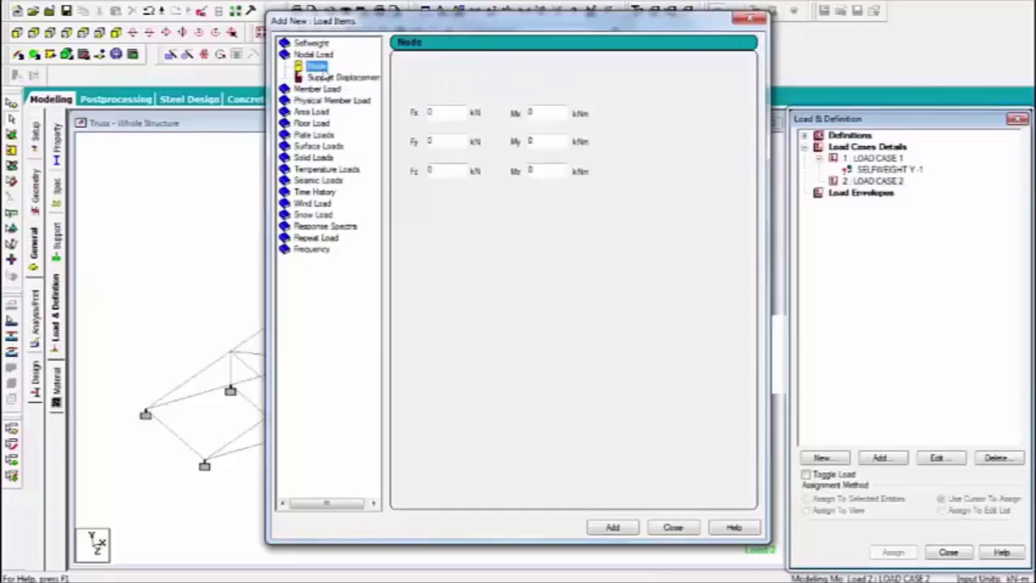
click(440, 140)
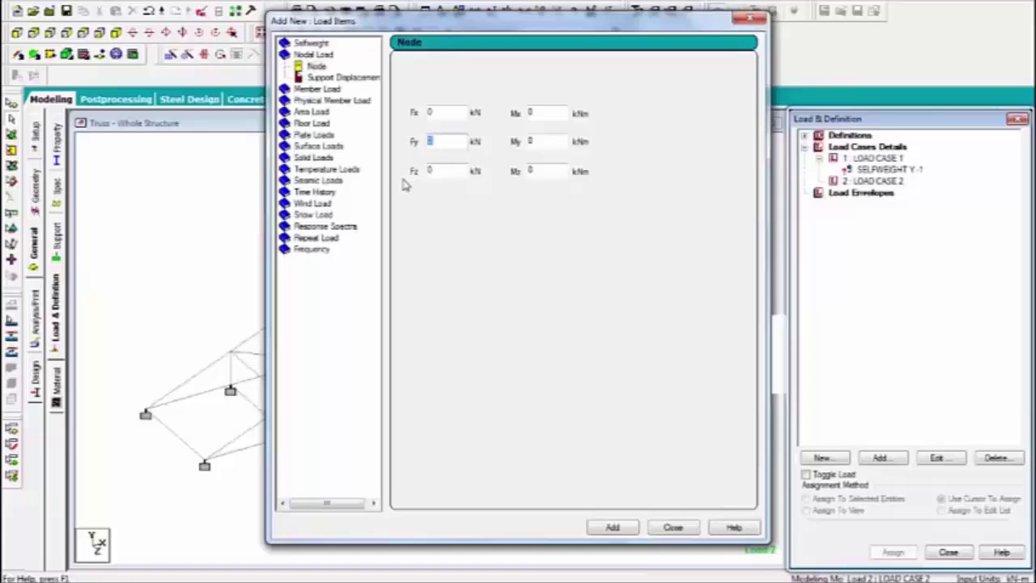
text(-1)
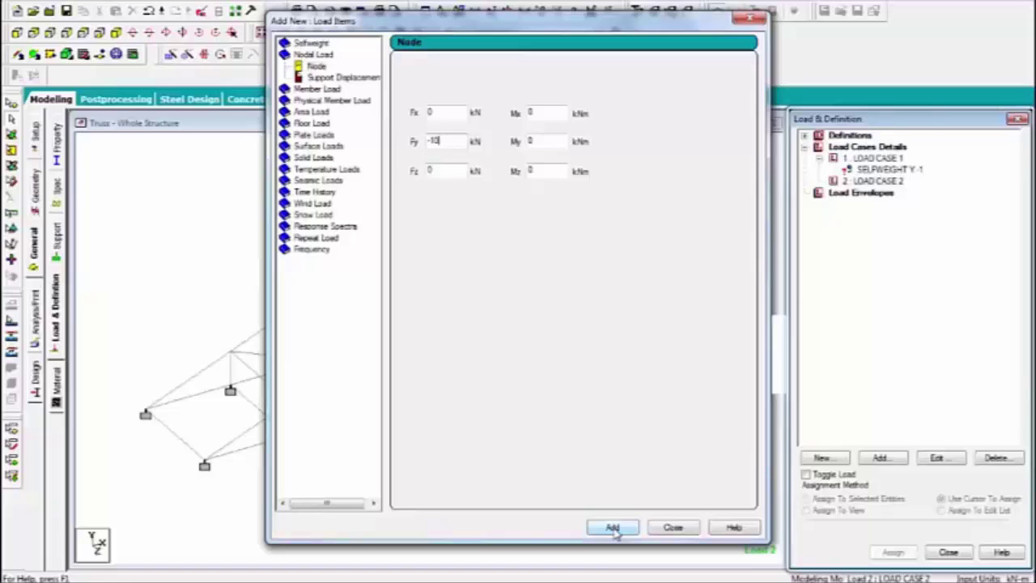
click(613, 529)
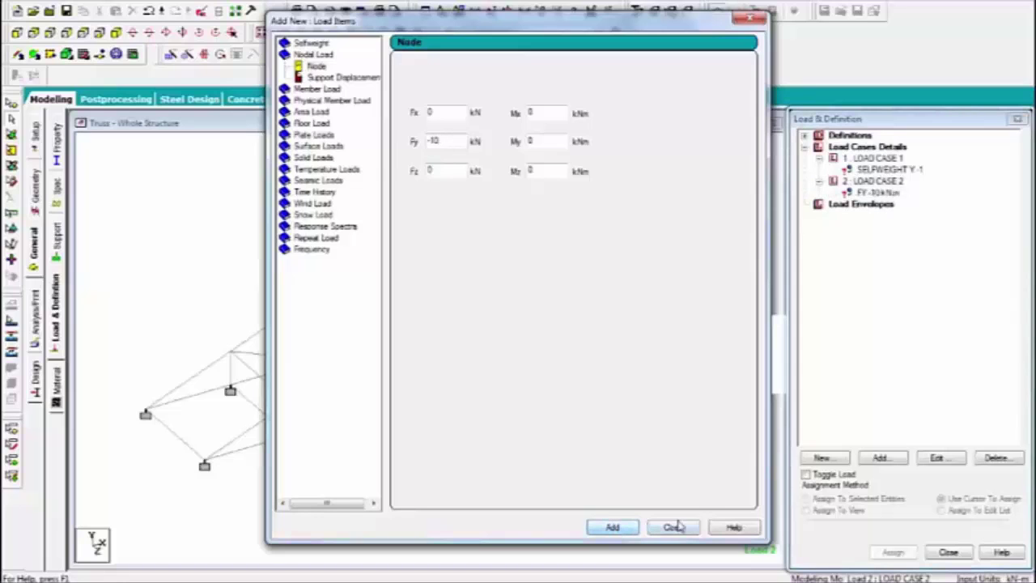
click(314, 90)
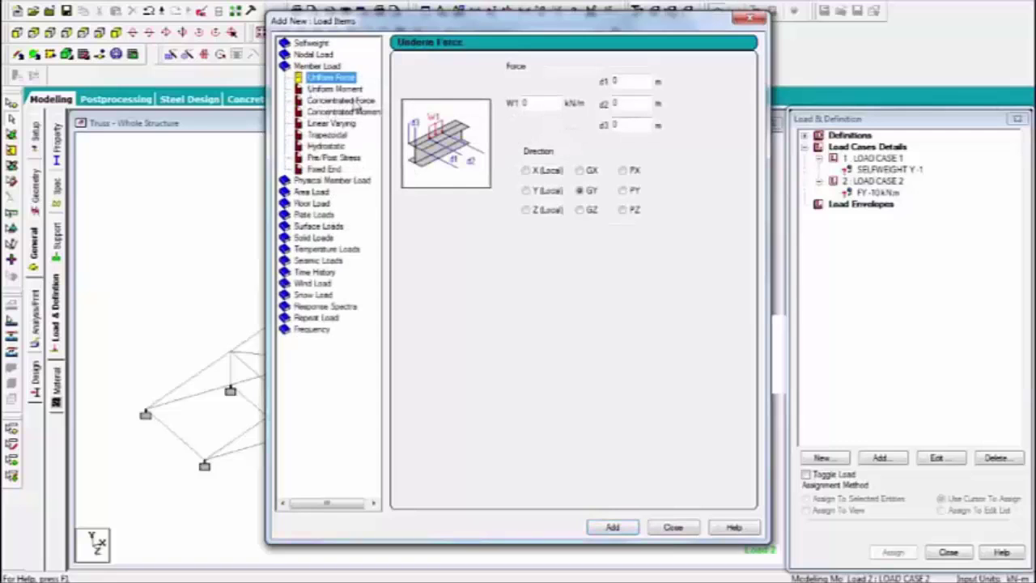
click(353, 101)
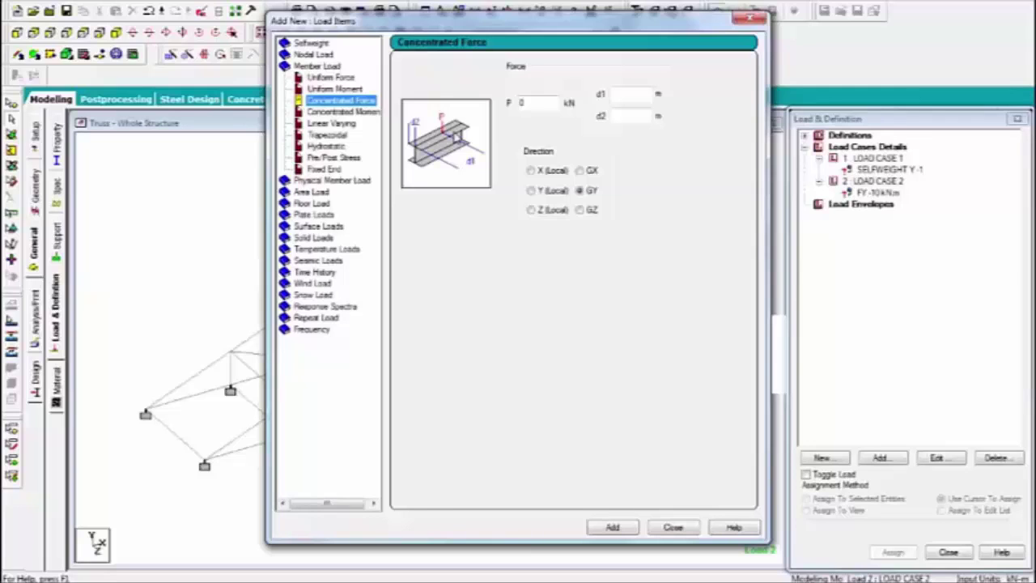
click(526, 103)
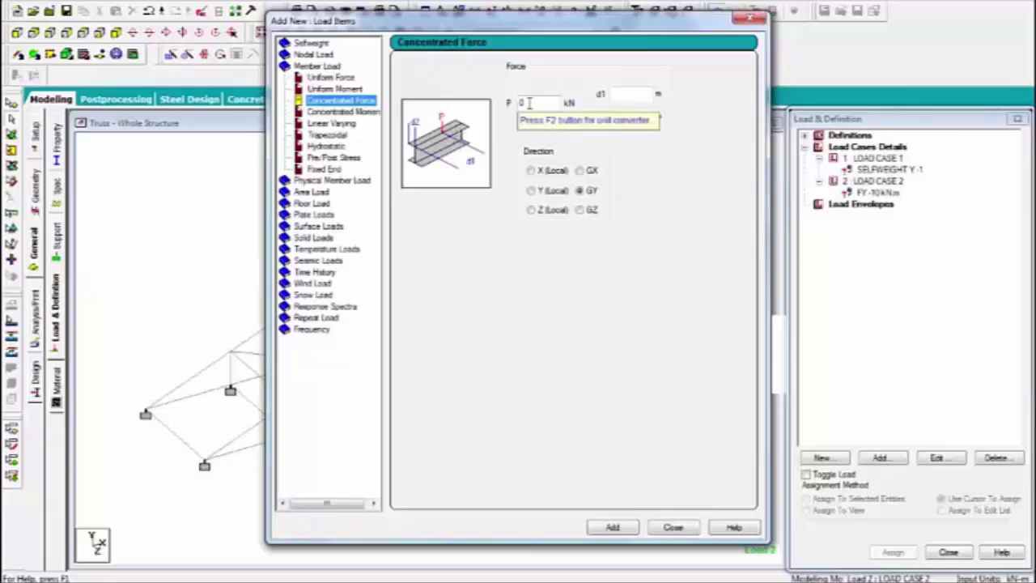
click(752, 19)
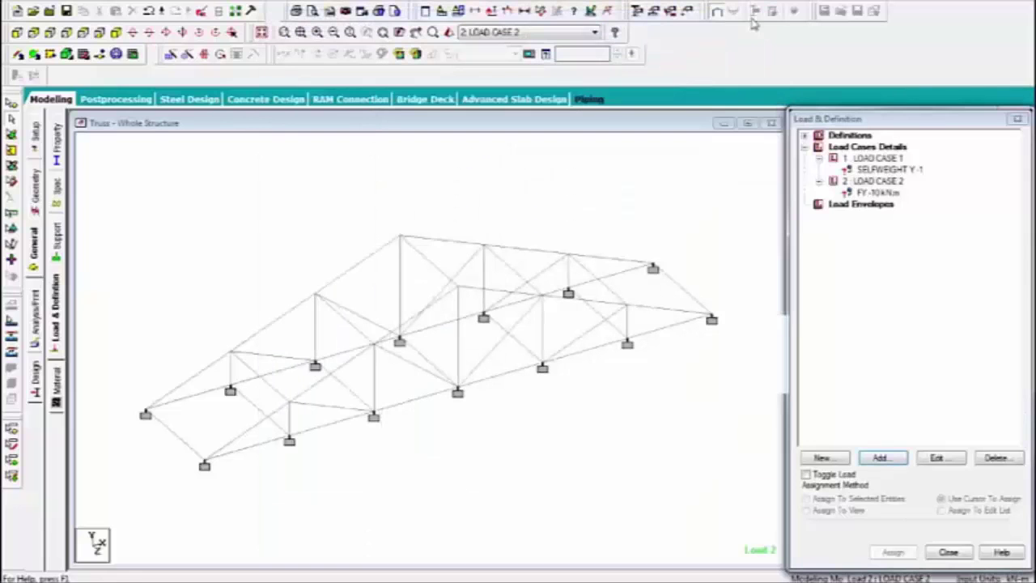
Step: Assign the selfweight load of LOAD CASE 1 to all members in the view
click(879, 170)
click(839, 511)
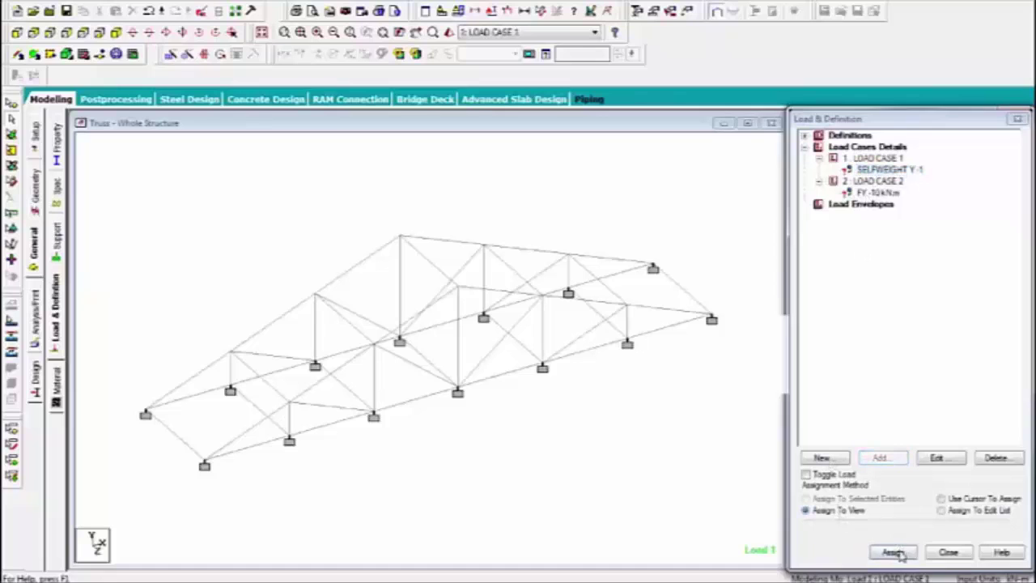
click(893, 551)
click(919, 378)
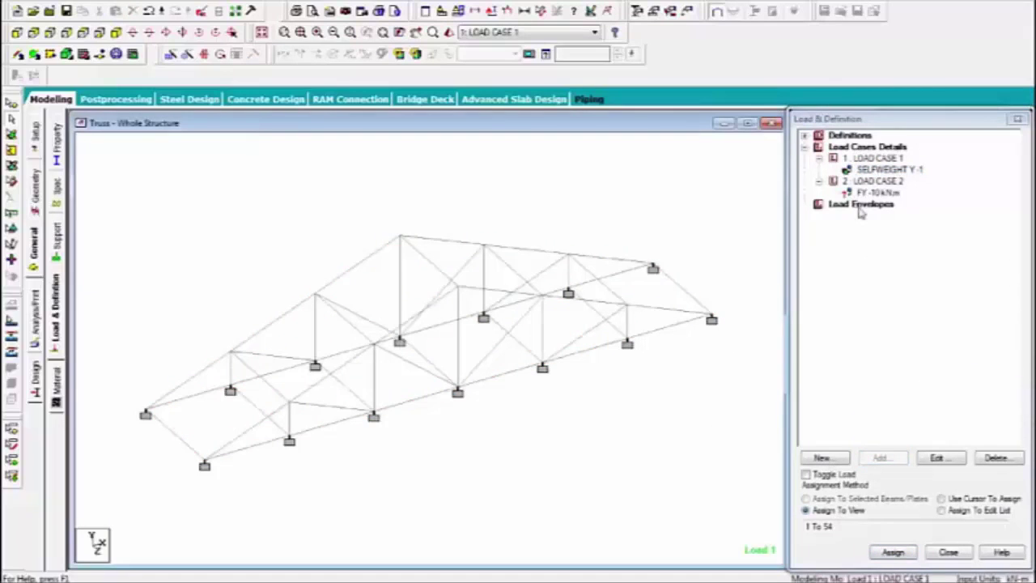
Step: Assign the -10 kN nodal load to the top-chord nodes including both truss ends, selecting them in front view, and check it in isometric view
click(865, 196)
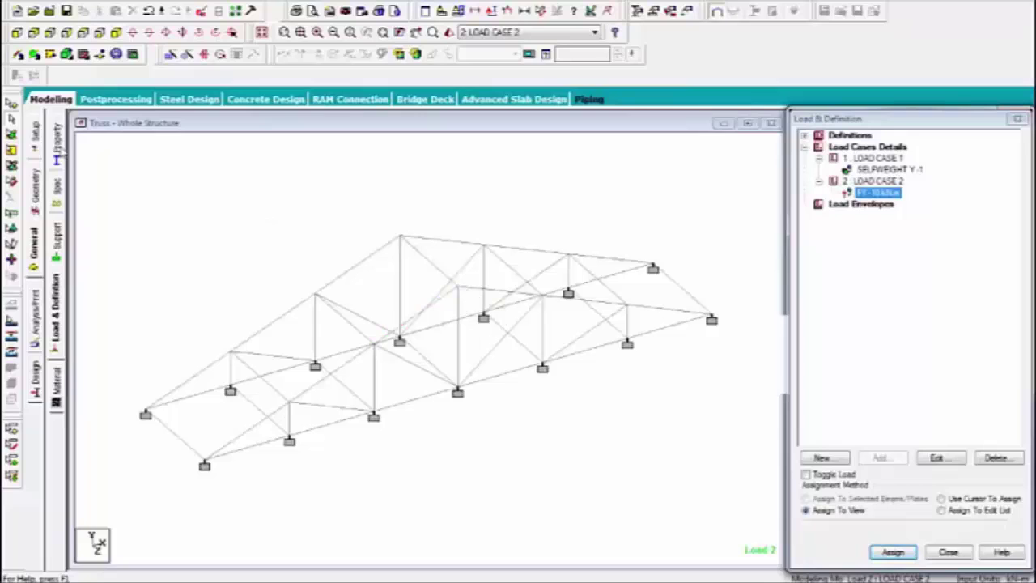
click(12, 103)
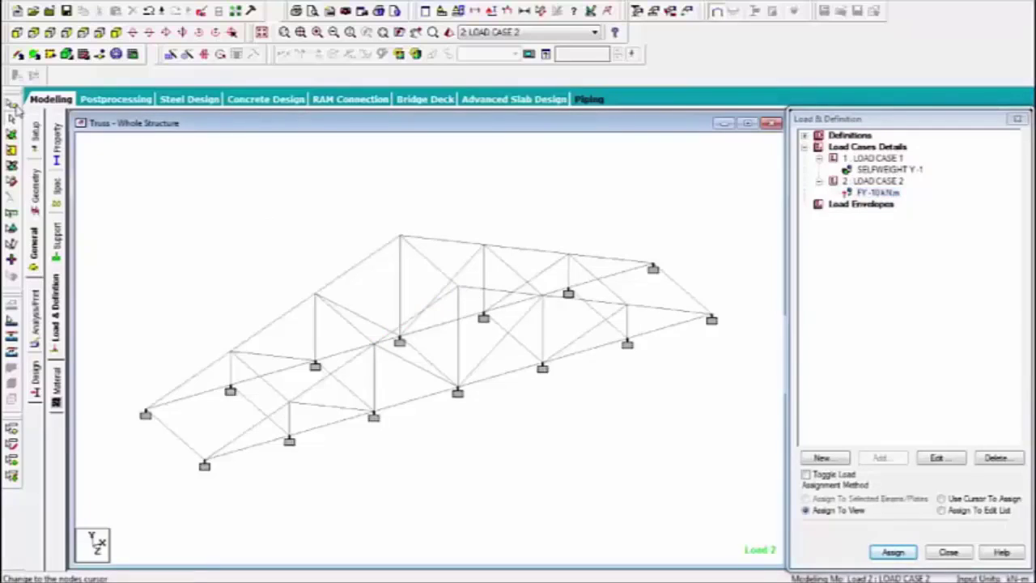
click(17, 32)
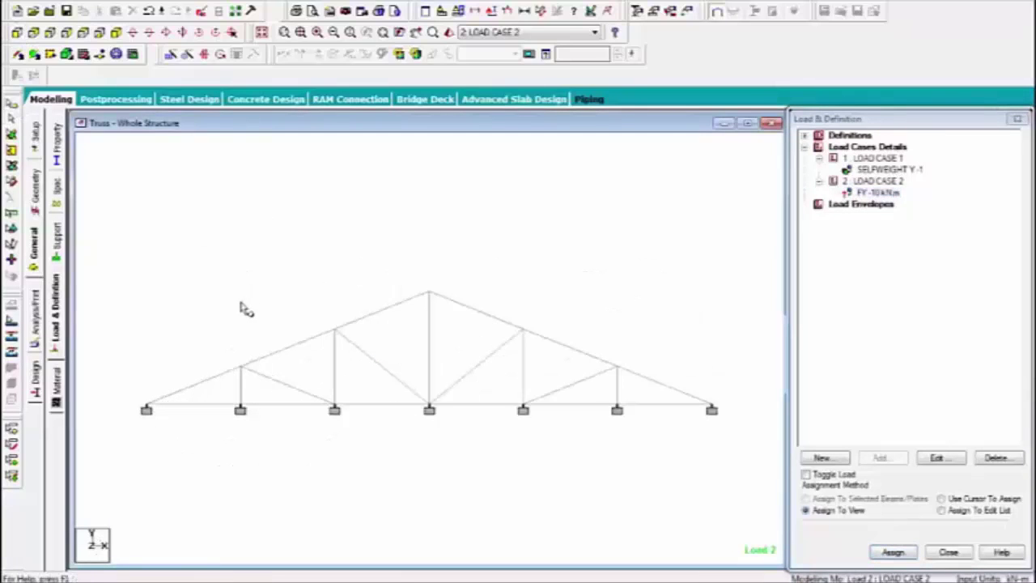
drag(229, 341, 248, 377)
ctrl+click(335, 329)
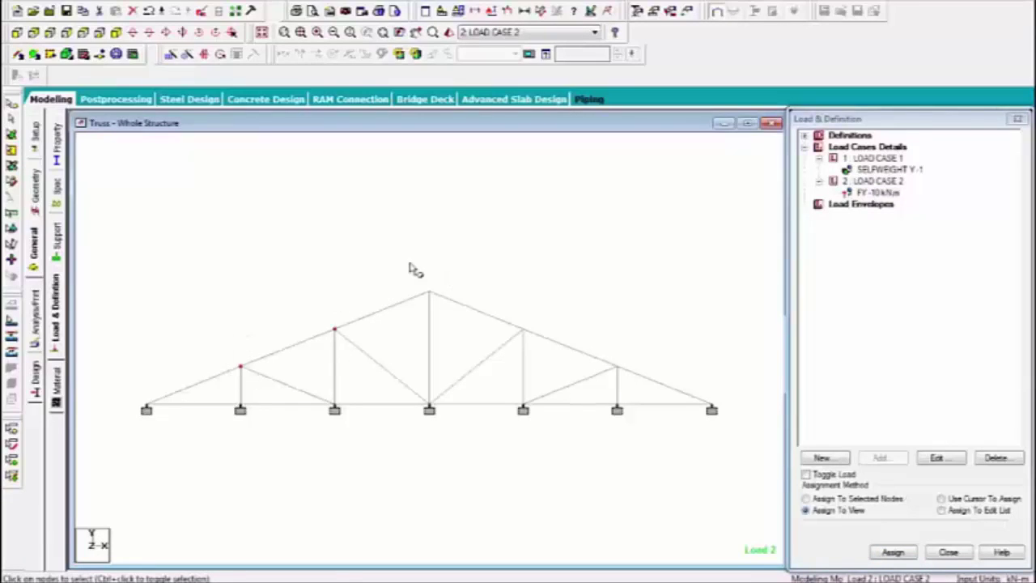
ctrl+click(429, 292)
ctrl+click(523, 329)
ctrl+drag(605, 338, 629, 381)
click(860, 194)
click(837, 499)
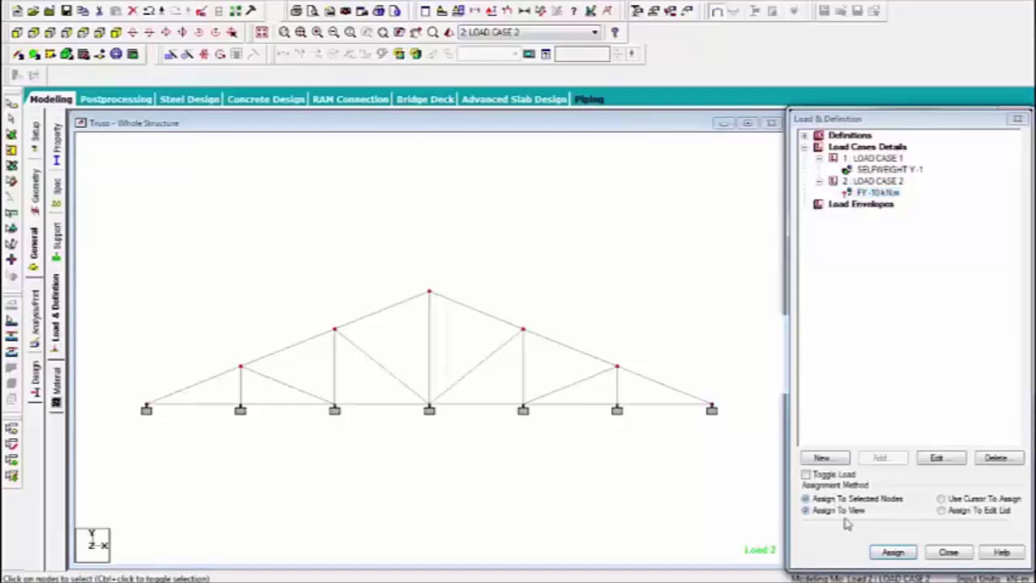
click(891, 552)
click(922, 378)
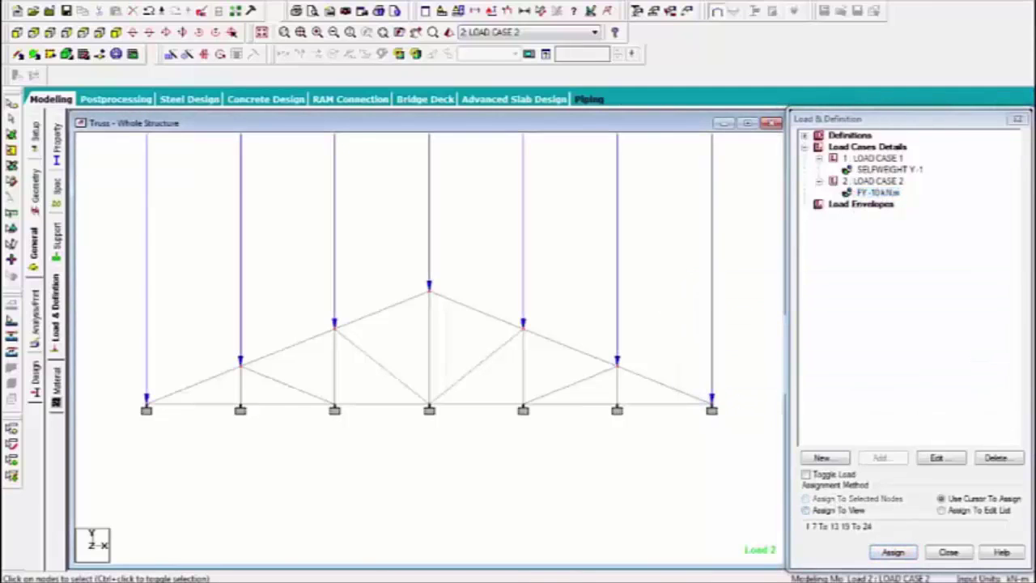
click(117, 33)
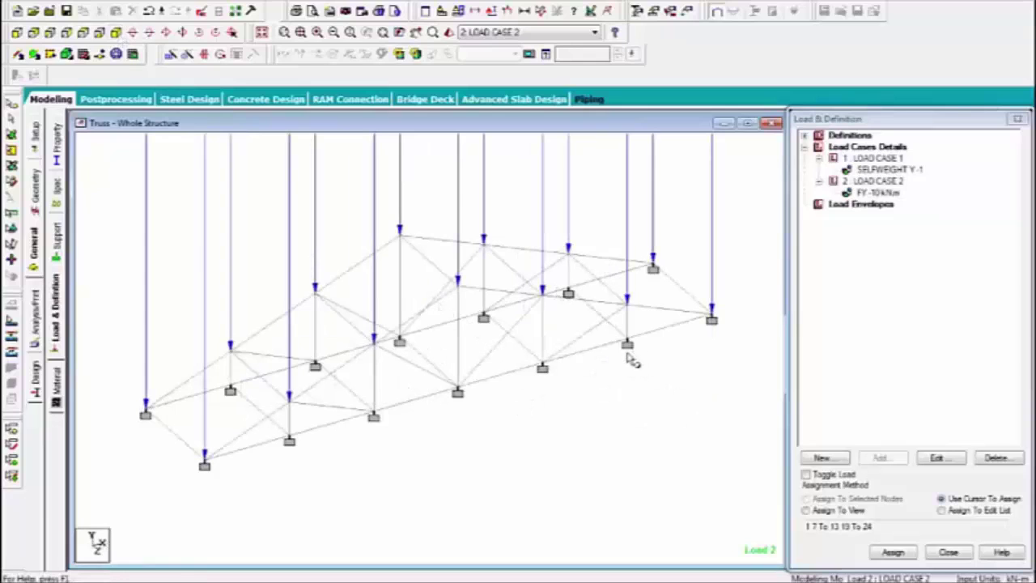
Step: Add a uniform member force of -20 kN/m in the GY direction to LOAD CASE 2
click(16, 32)
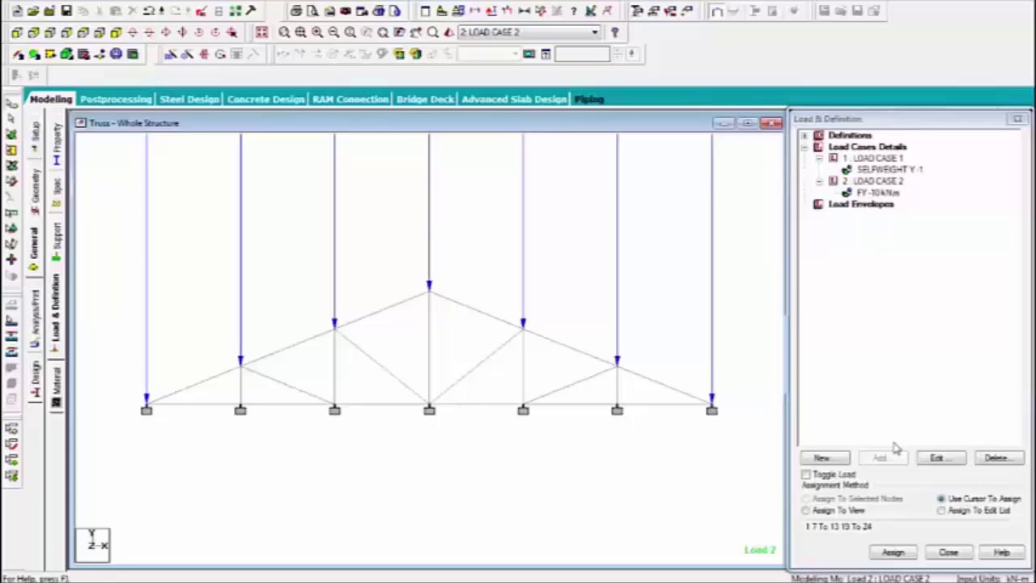
click(871, 181)
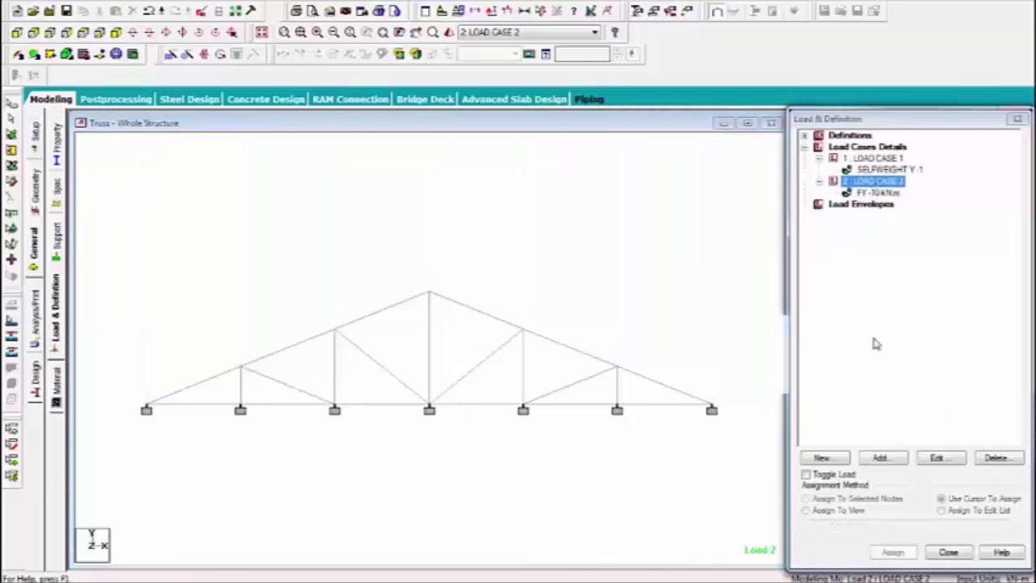
click(879, 459)
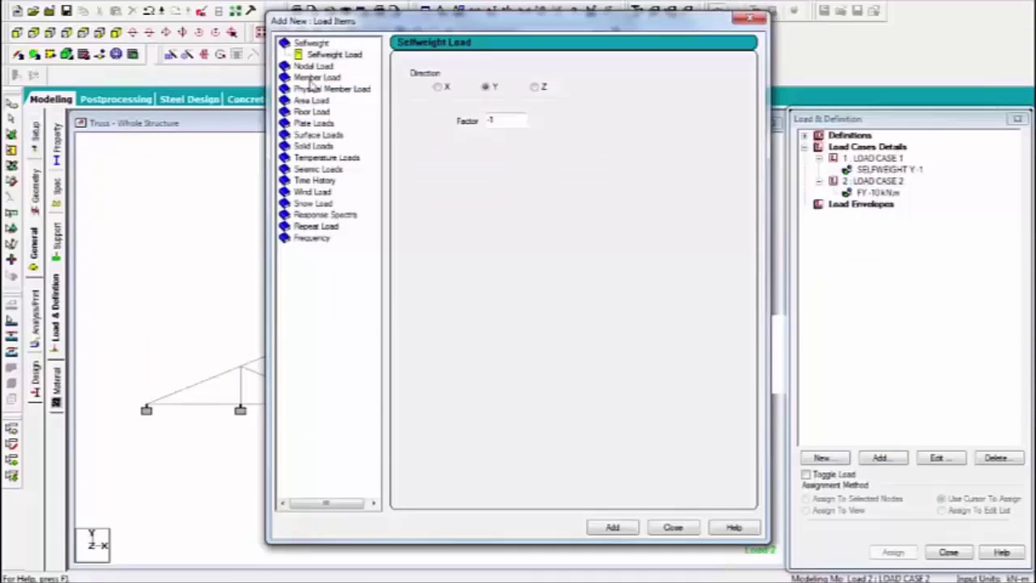
click(320, 77)
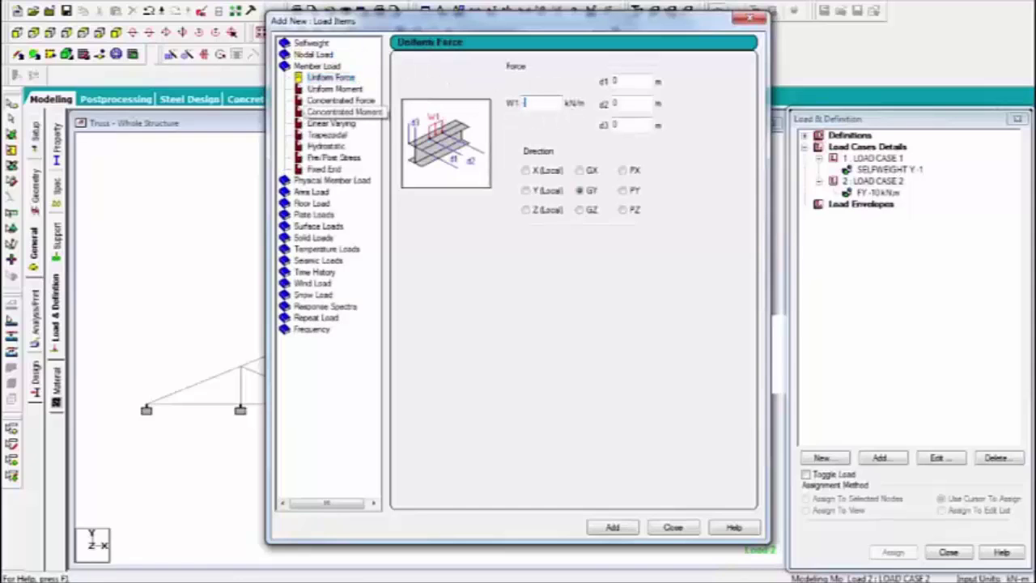
text(-20)
click(613, 527)
click(673, 527)
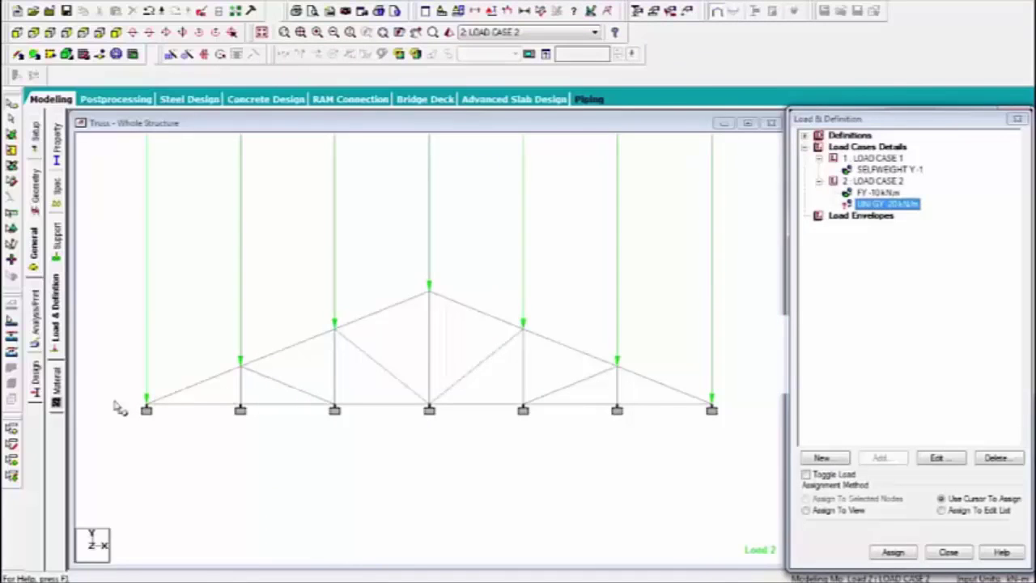
Step: Assign the -20 kN/m uniform load to the bottom-chord members, selecting them in front view, and check it in isometric view
drag(113, 398, 272, 426)
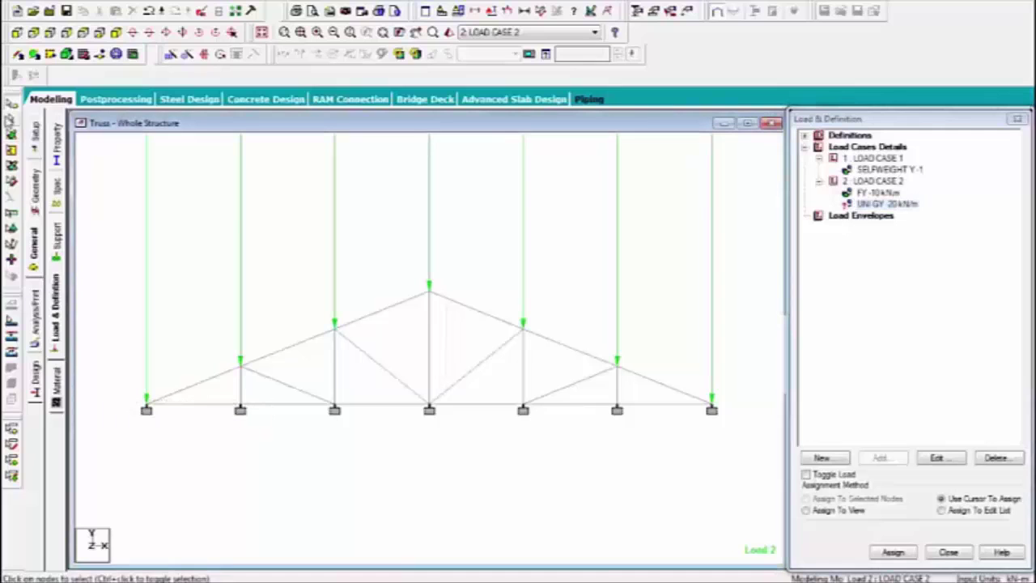
drag(131, 400, 740, 444)
click(875, 204)
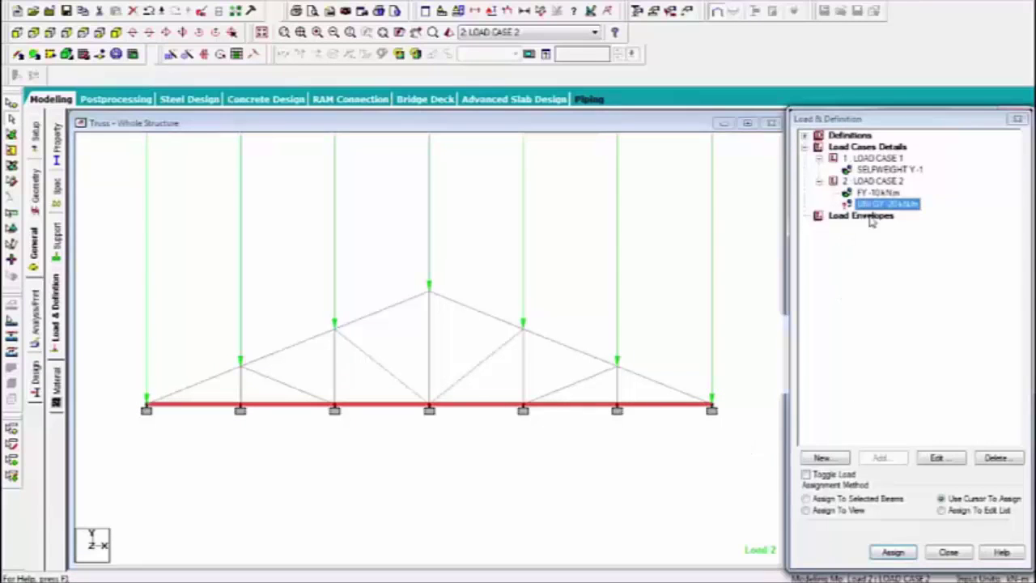
click(848, 501)
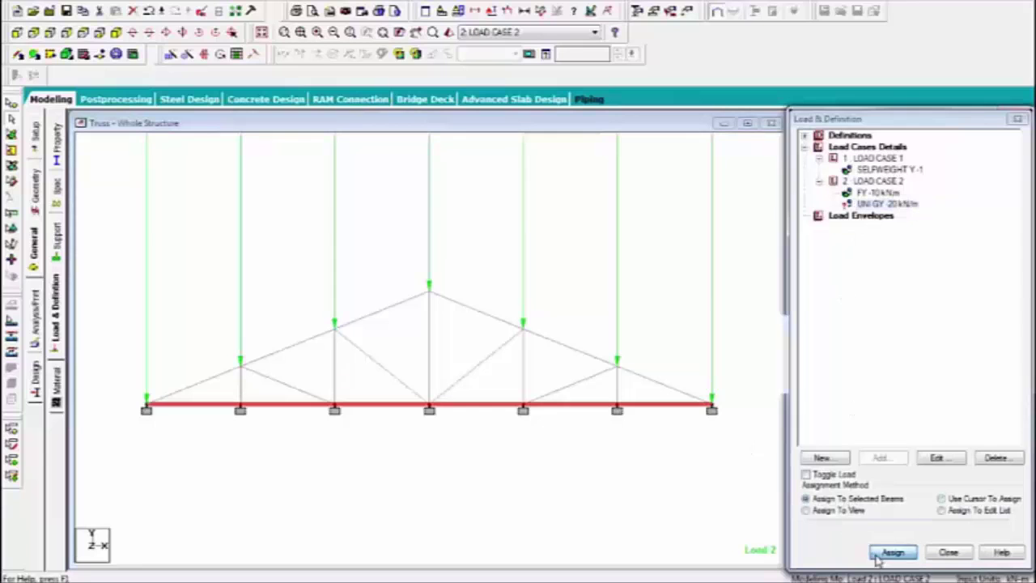
click(890, 552)
click(913, 387)
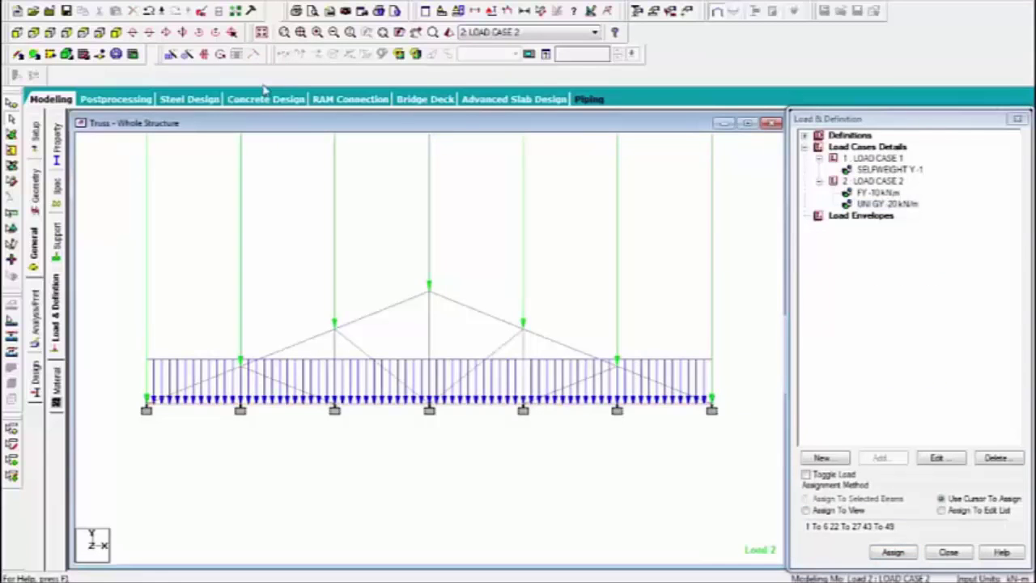
click(129, 33)
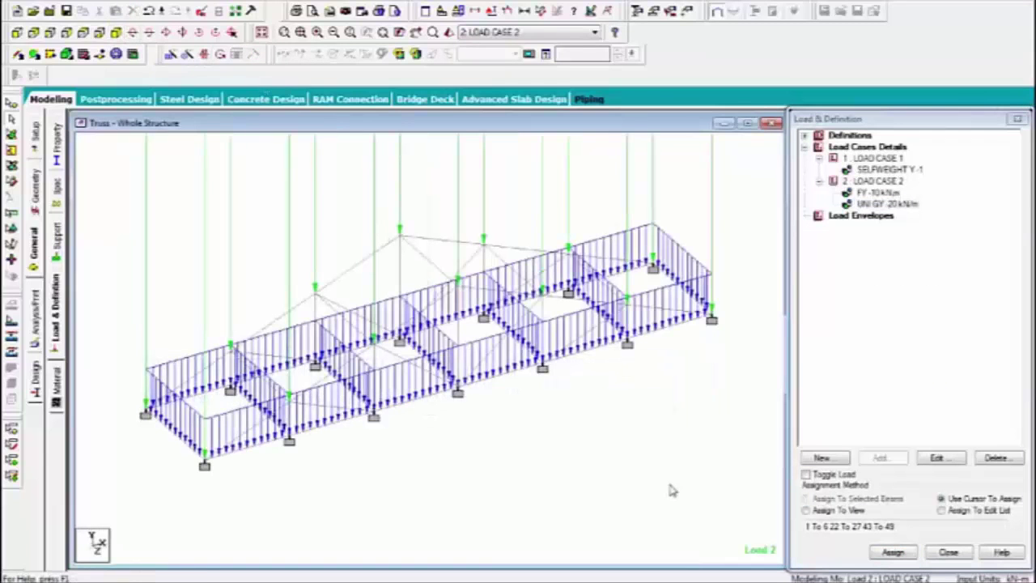
scroll(557, 417, down, 3)
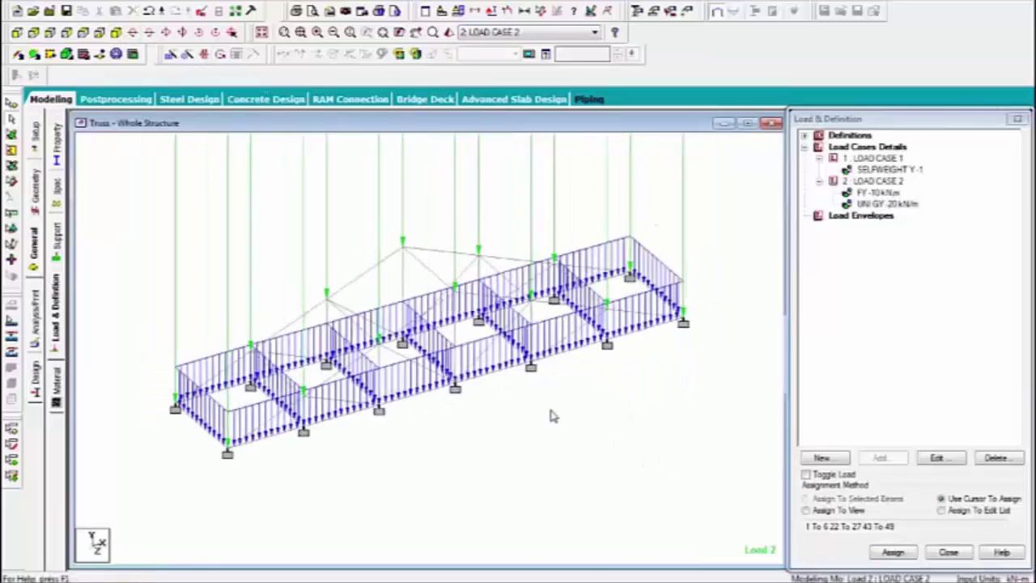
Step: Add a Perform Analysis command with the print option All and run the analysis, saving the modified structure
click(37, 338)
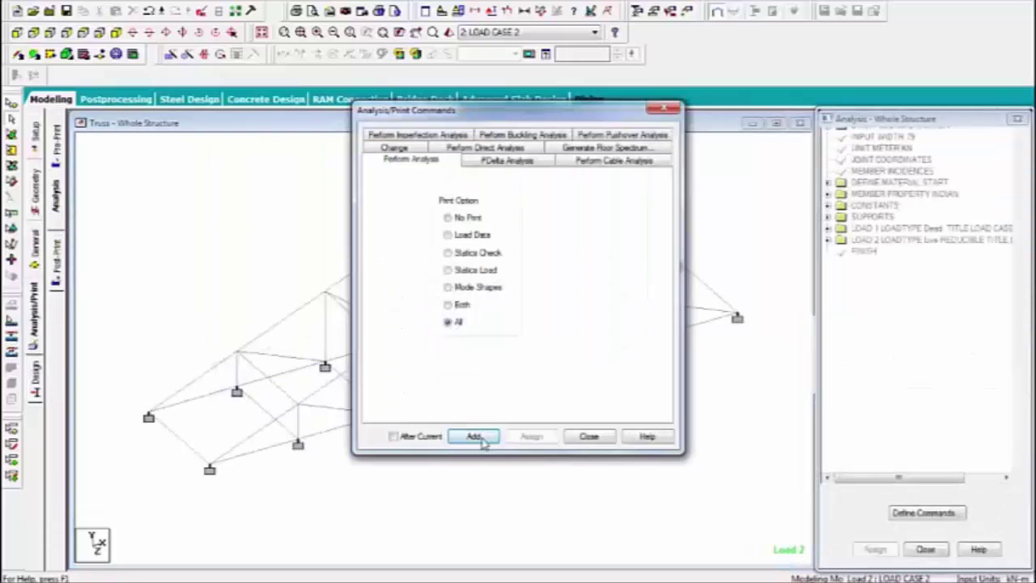
click(476, 437)
click(589, 437)
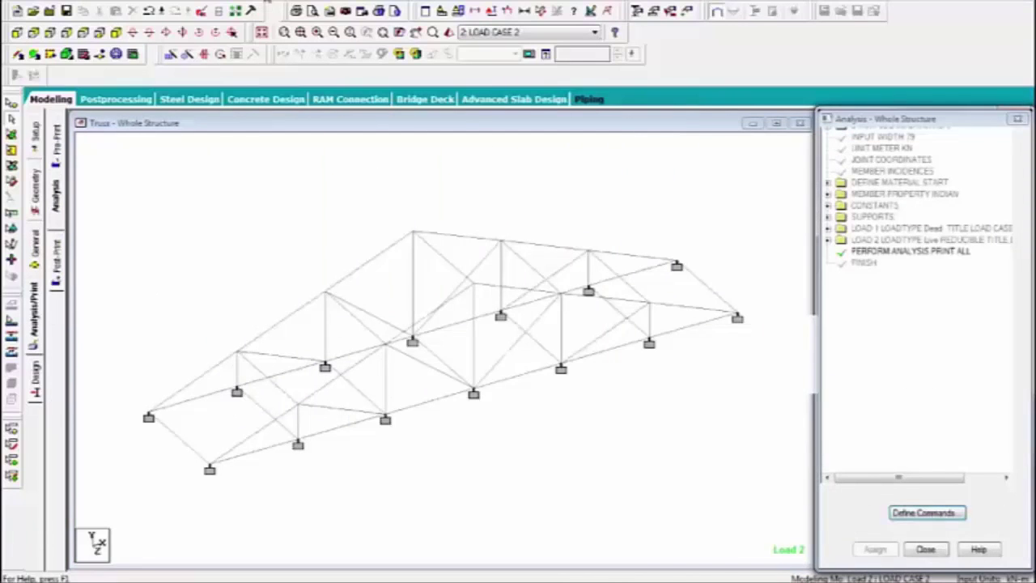
click(252, 6)
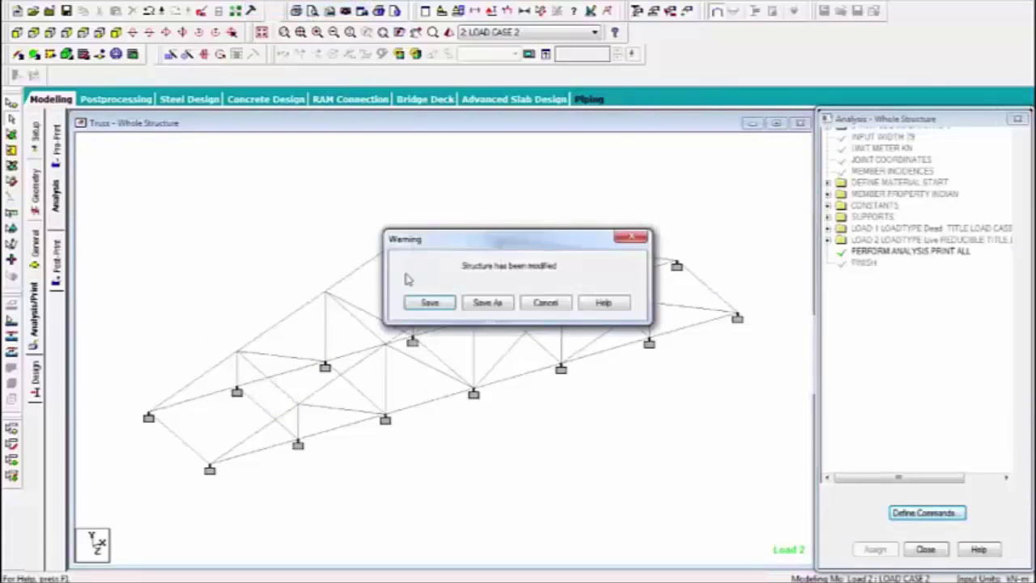
click(420, 306)
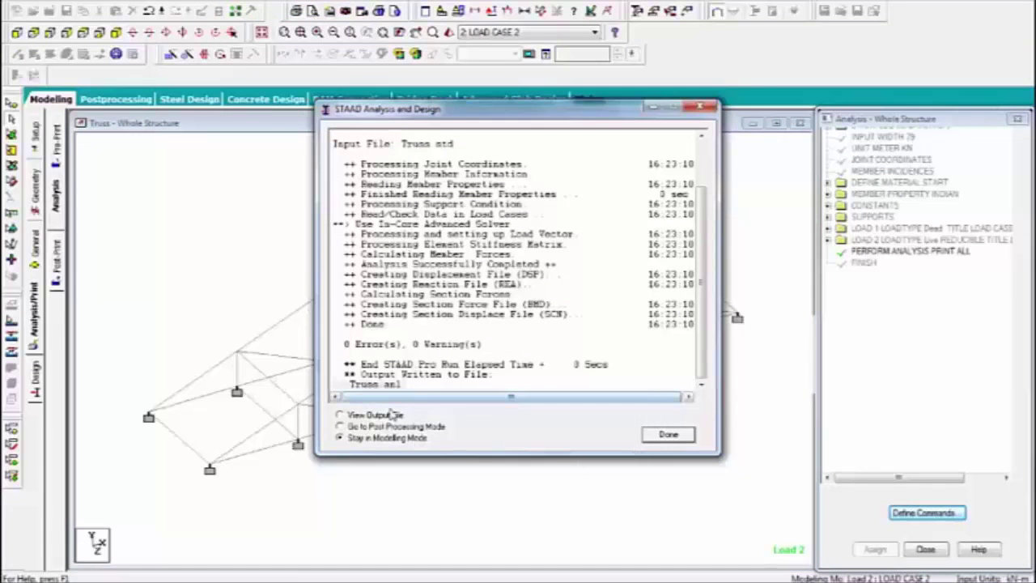
Step: View the analysis output file at the total reaction load of loading 2, and close it
click(667, 436)
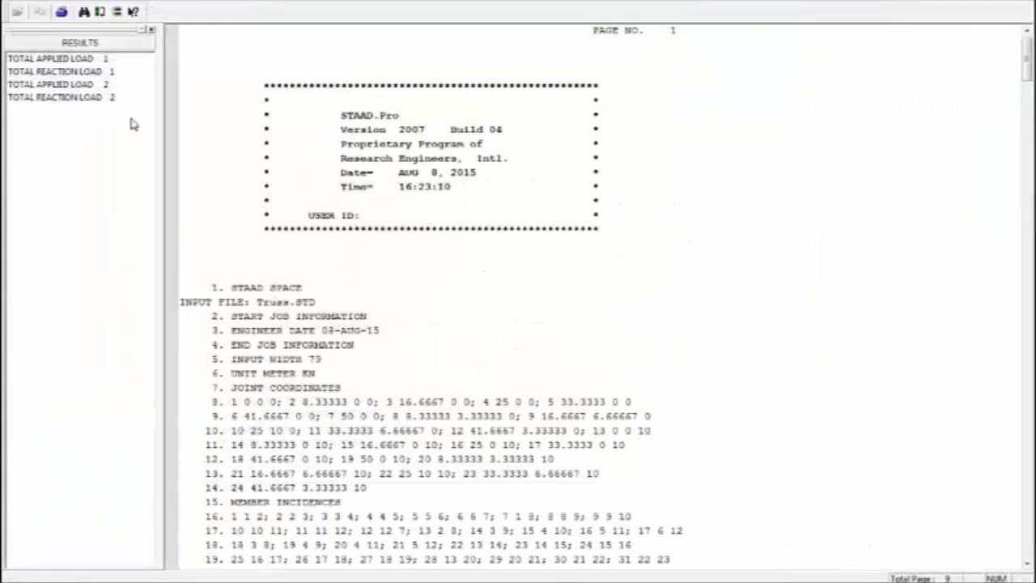
click(85, 98)
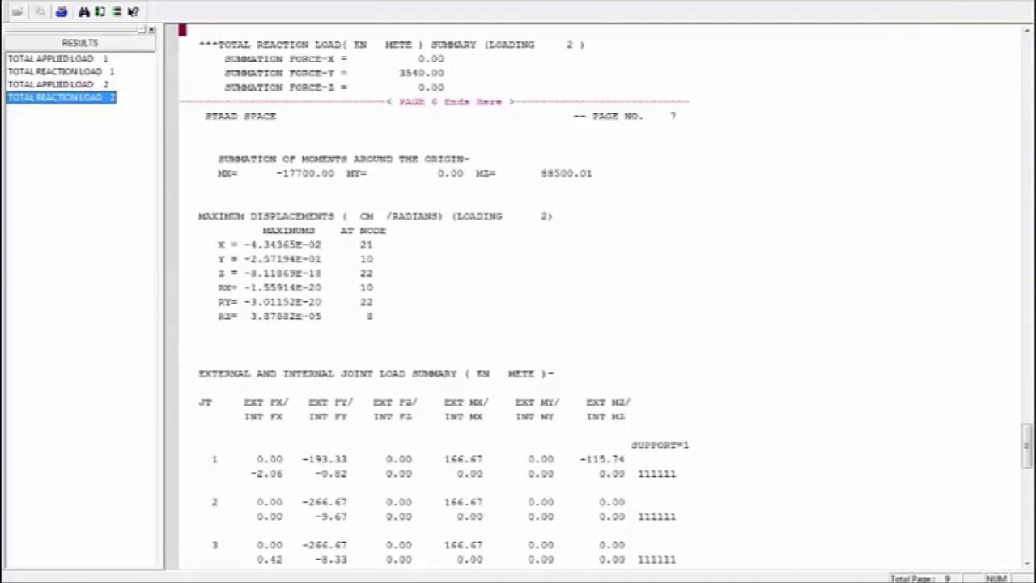
click(934, 28)
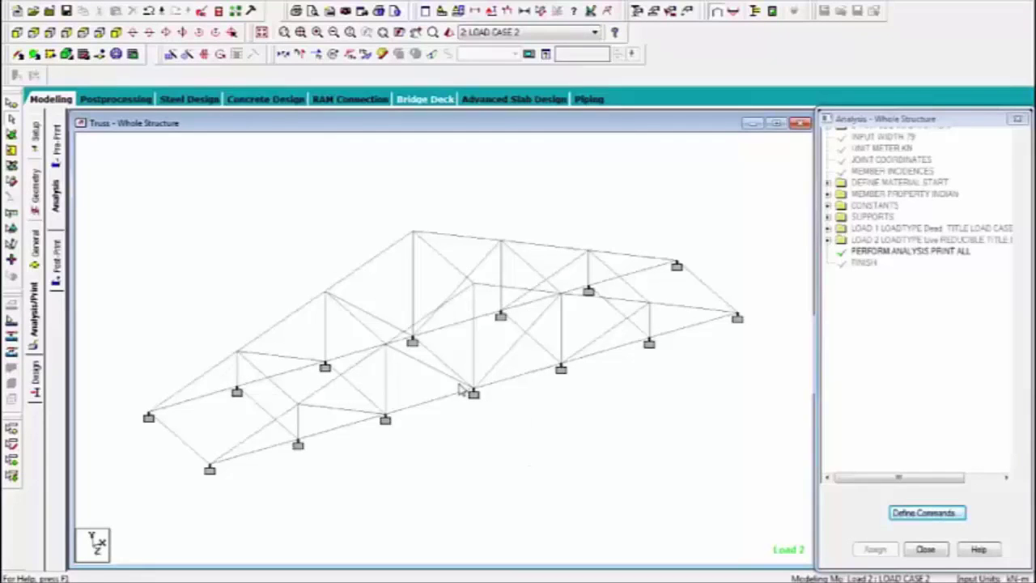
Step: Start the steel design setup and set the current design code to IS800
click(36, 381)
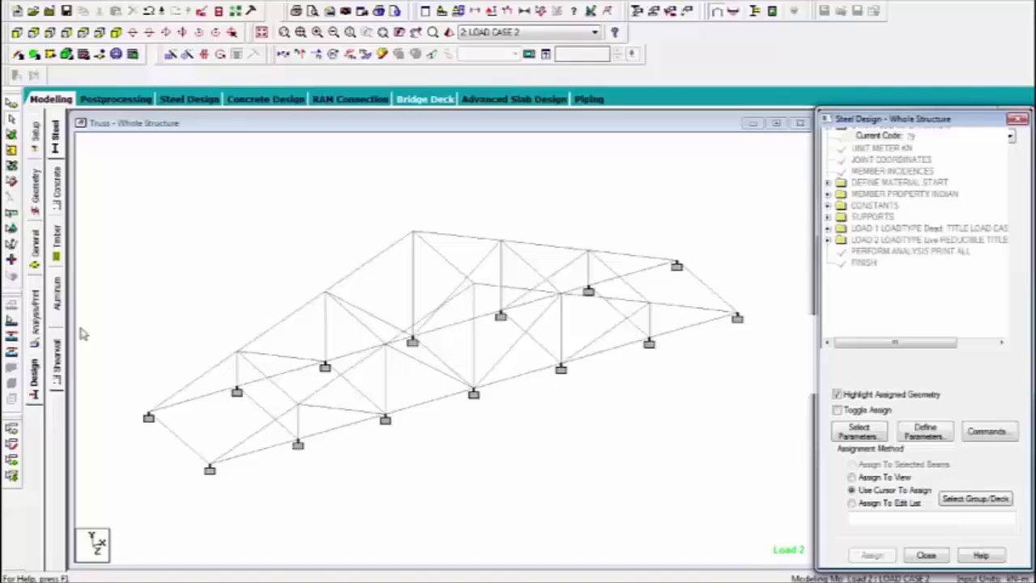
click(57, 145)
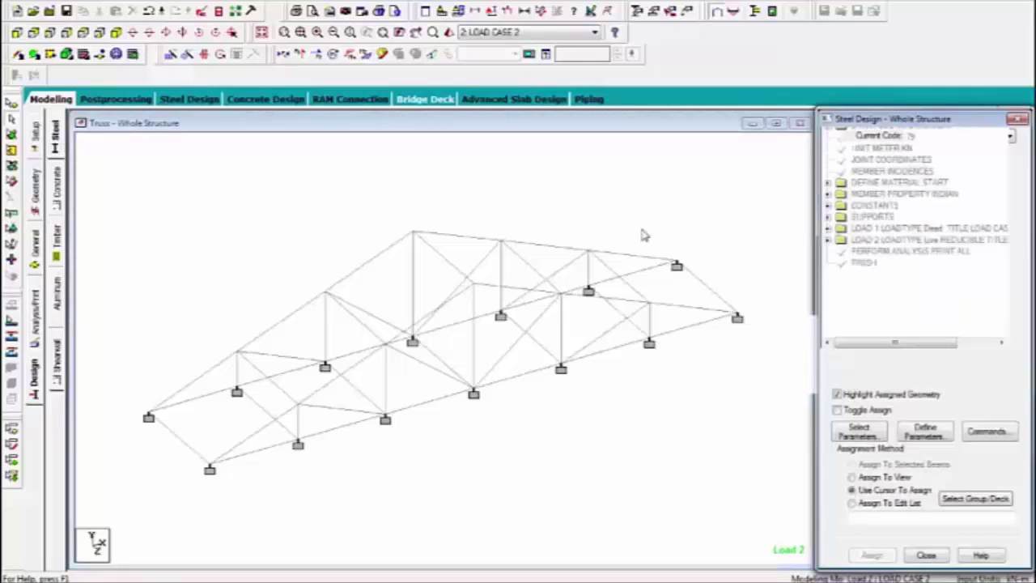
click(972, 139)
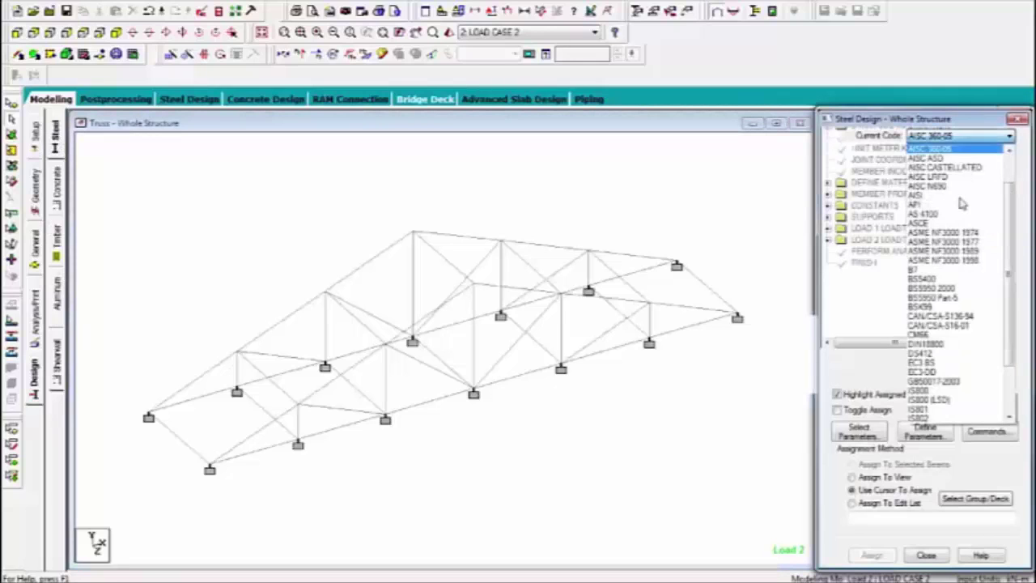
click(941, 392)
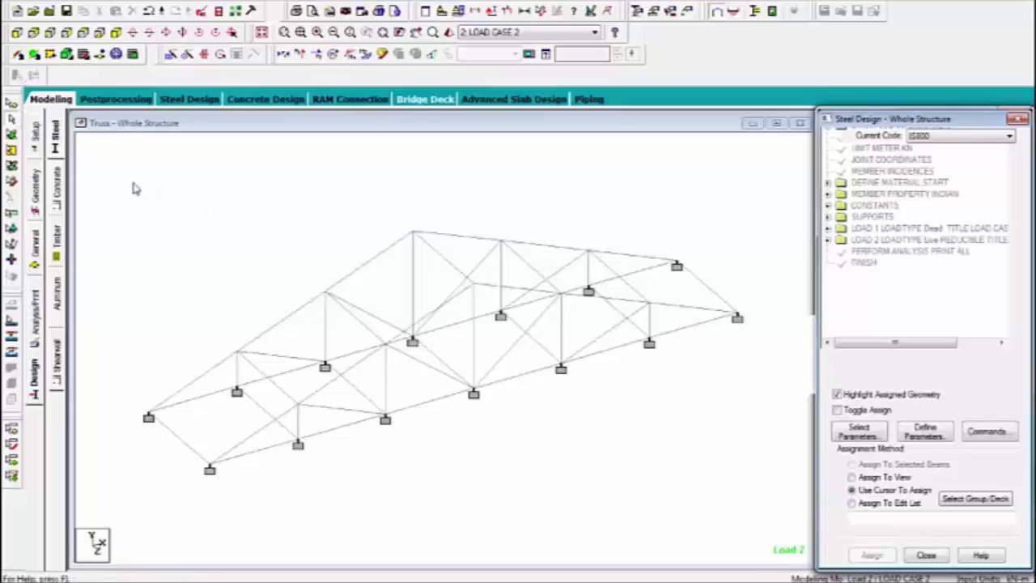
Step: Select all members of the truss and assign the CHECK CODE design command to them
drag(133, 183, 748, 494)
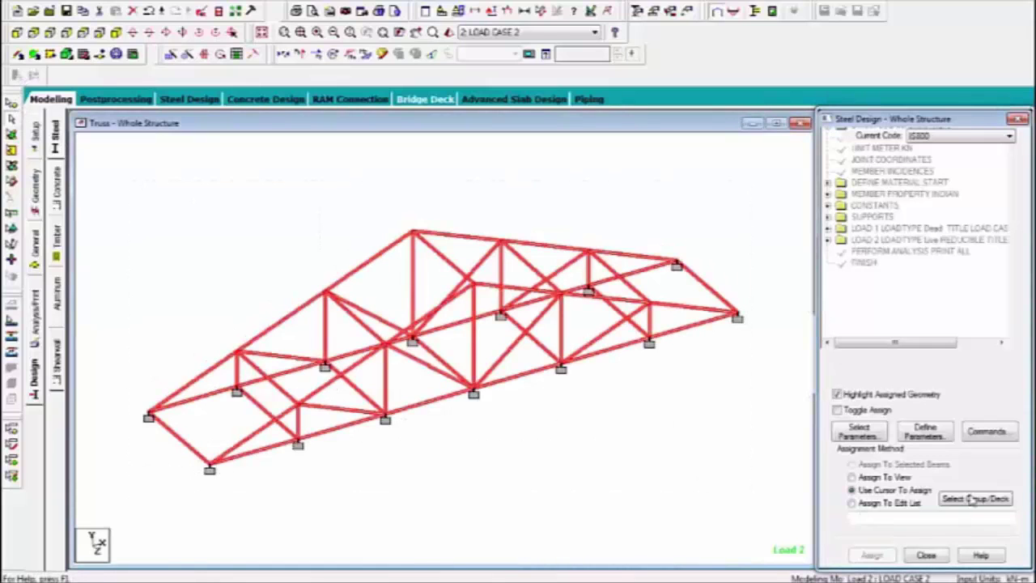
click(969, 434)
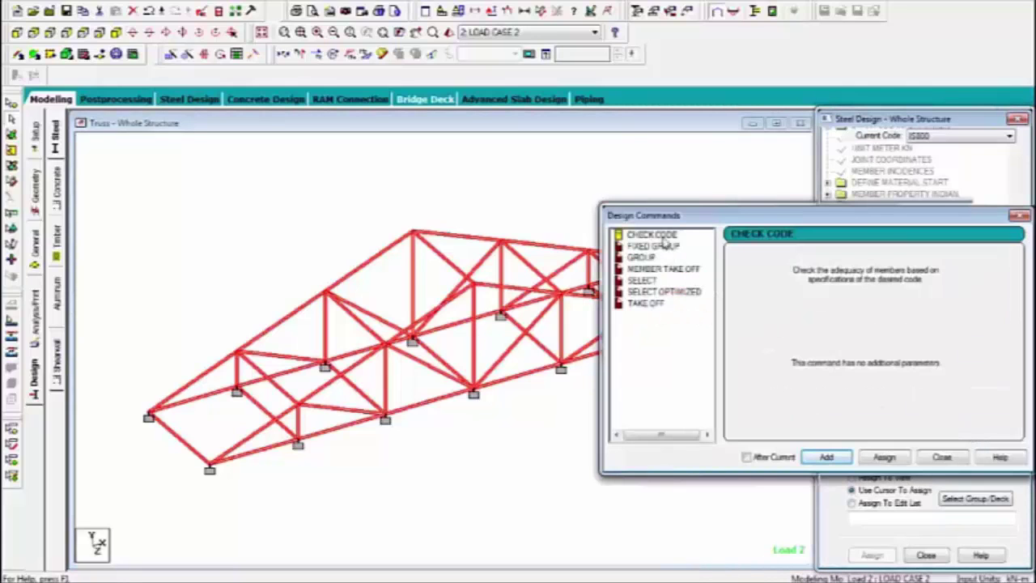
click(657, 235)
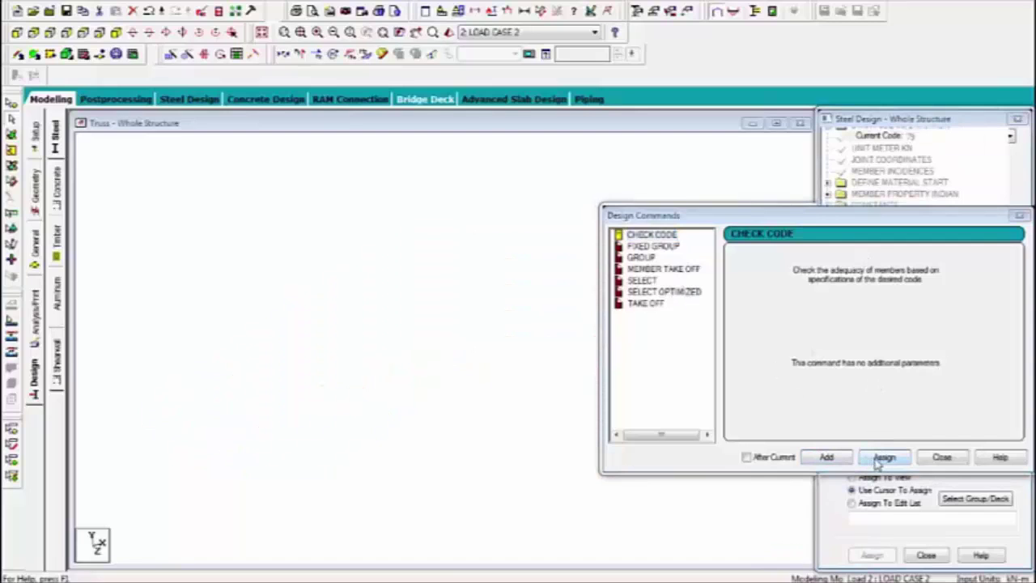
click(881, 458)
Step: Assign the FIXED GROUP, MEMBER TAKE OFF, SELECT, SELECT OPTIMIZED and TAKE OFF design commands to the selected members and review the command list
click(653, 246)
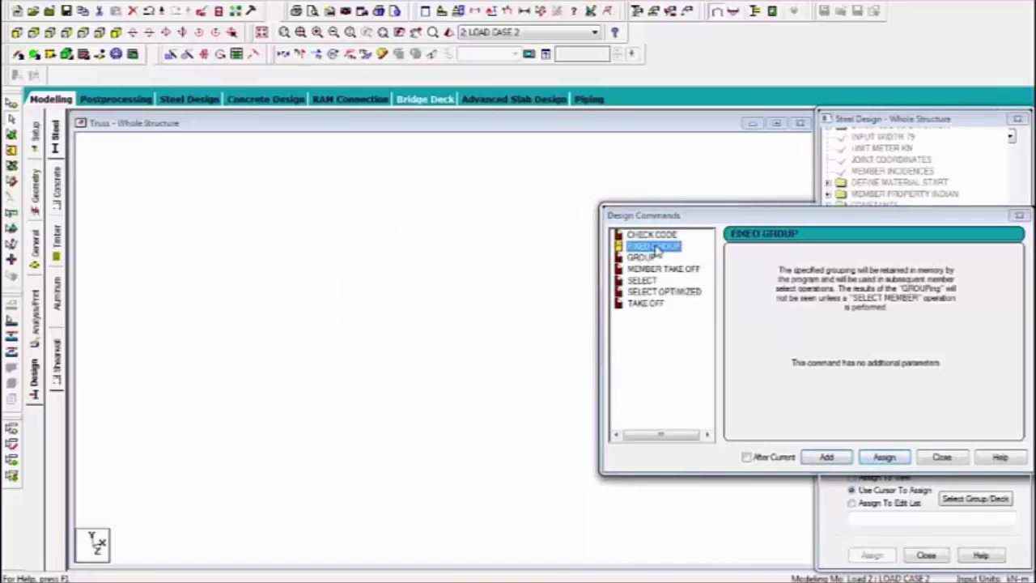
click(885, 457)
click(662, 270)
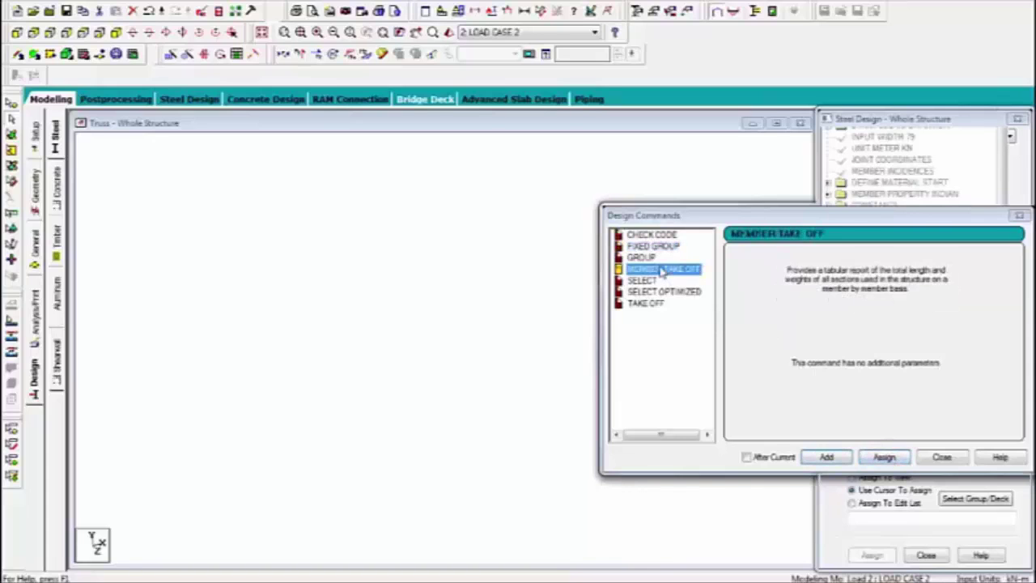
click(885, 458)
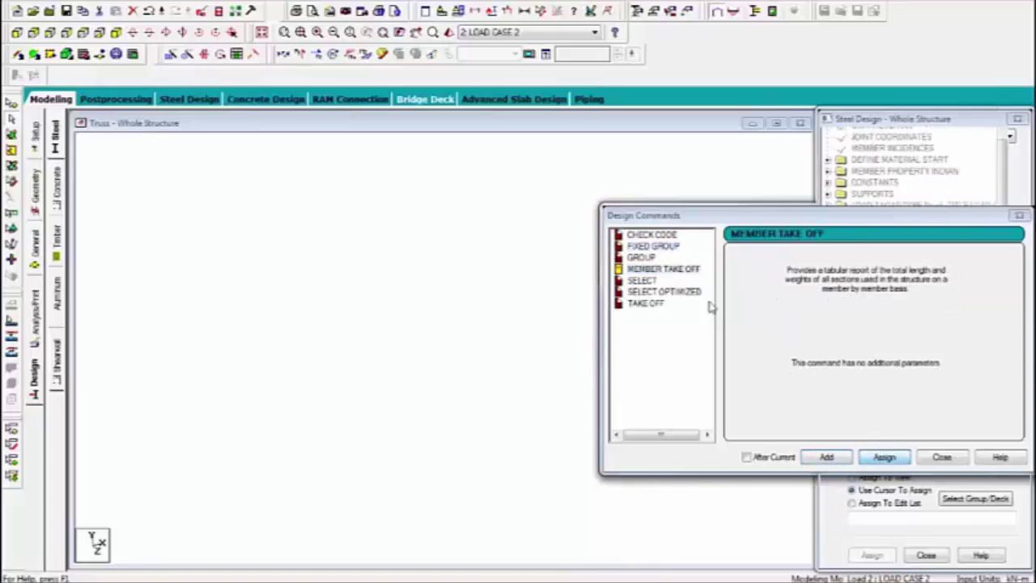
click(638, 280)
click(885, 458)
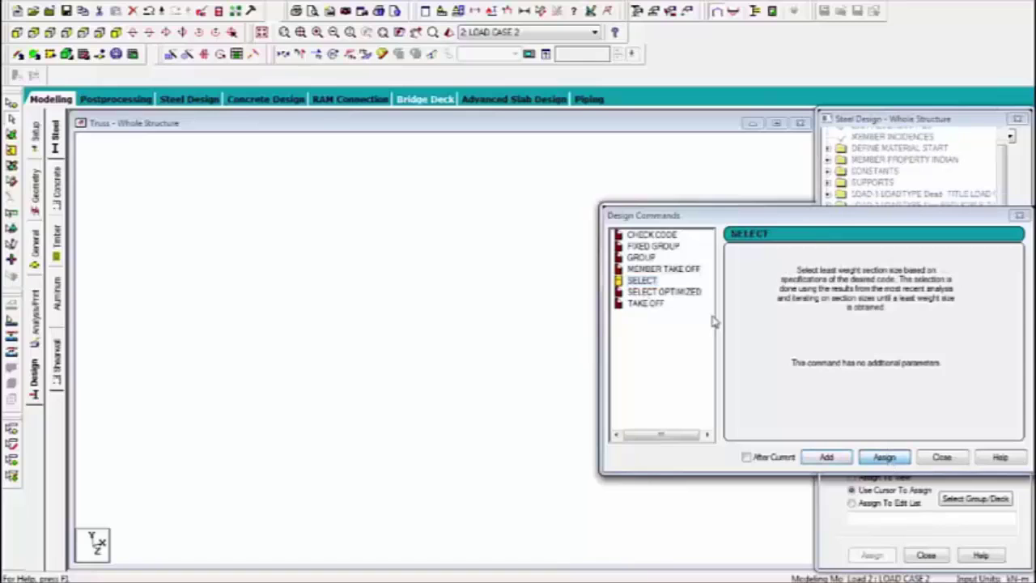
click(687, 292)
click(891, 458)
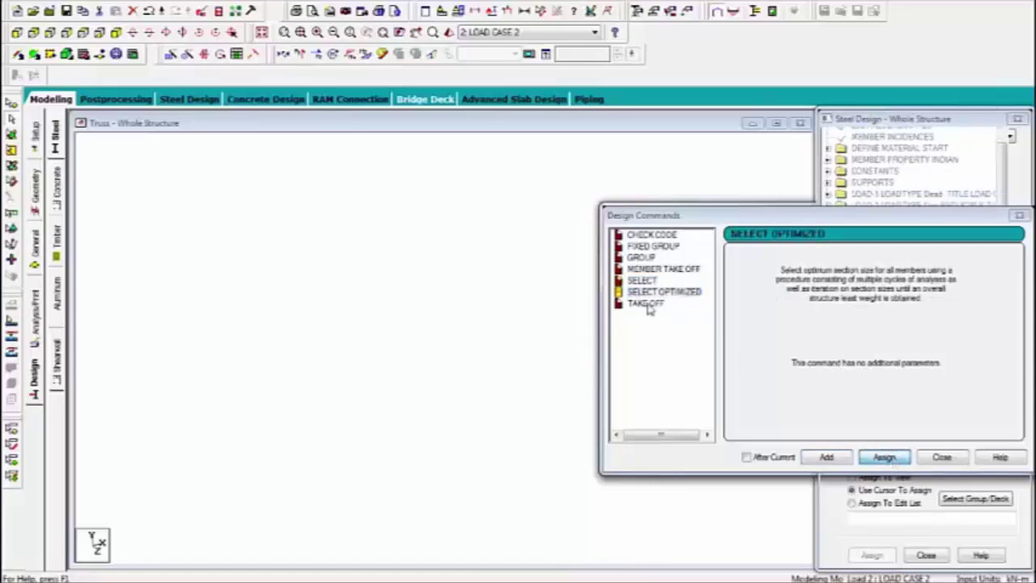
click(646, 304)
click(884, 457)
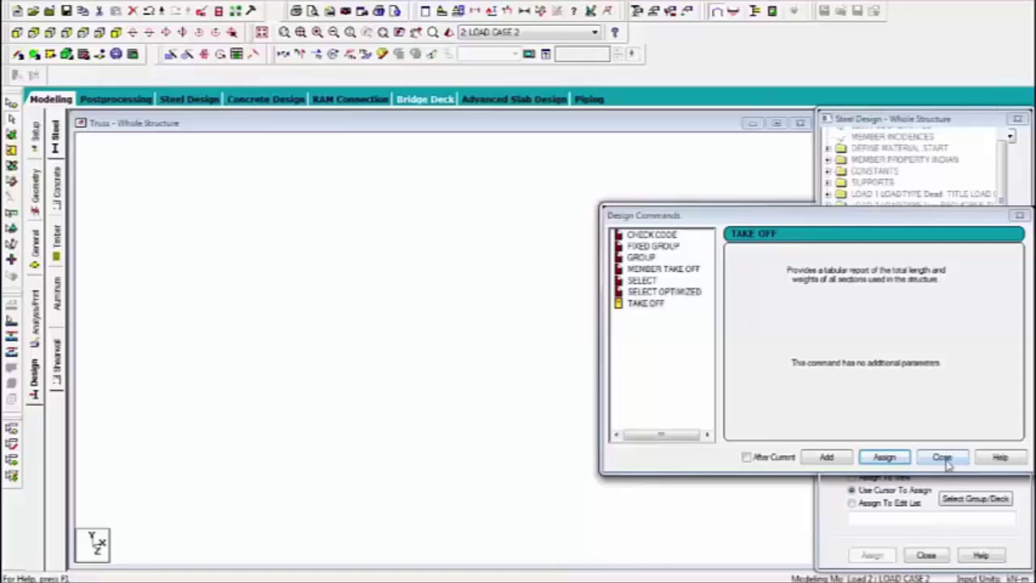
click(943, 458)
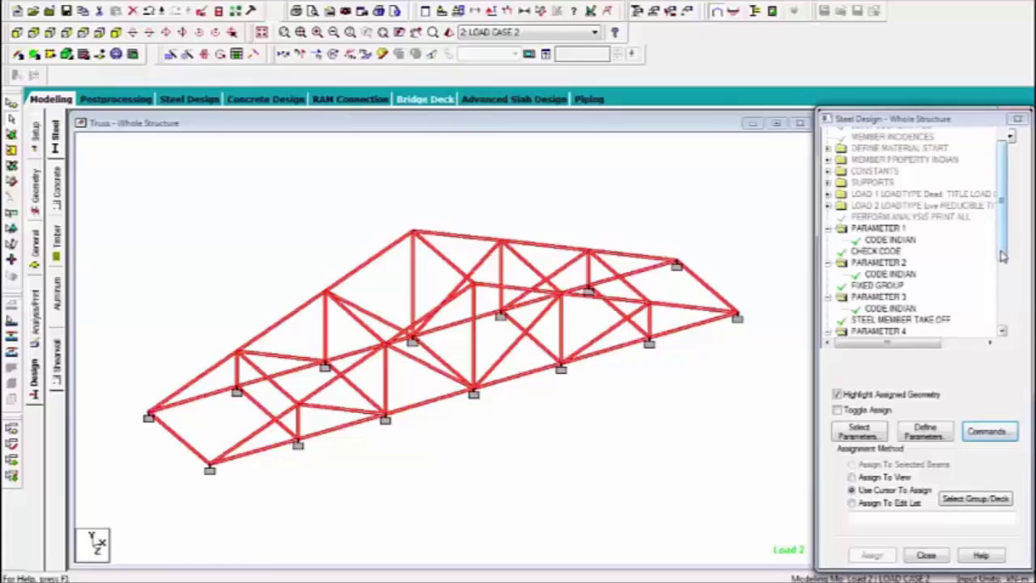
drag(1002, 256, 1001, 325)
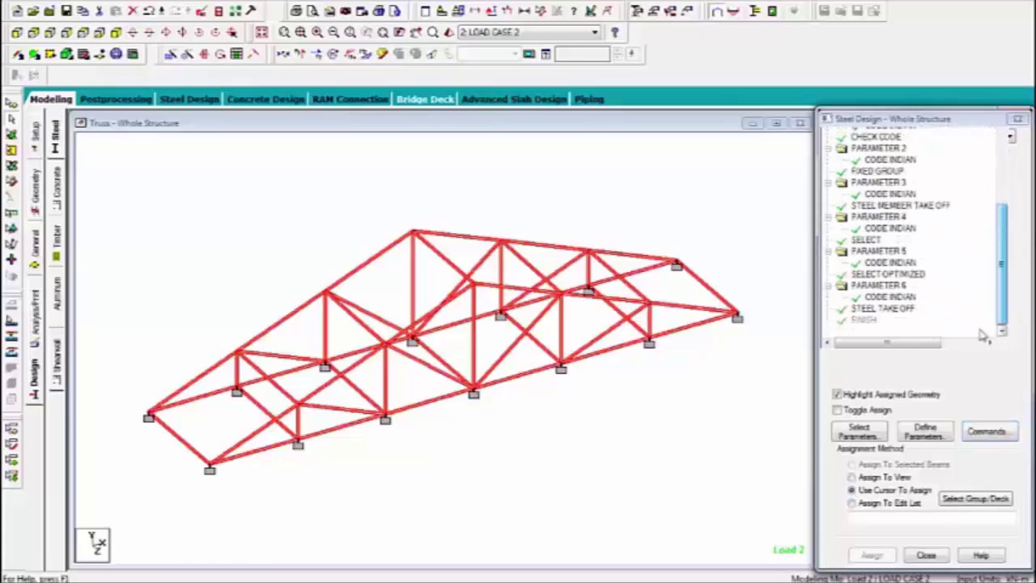
Step: Assign the FYLD design parameter with a steel yield strength of 415000 kN/m2 to the selected members
click(924, 432)
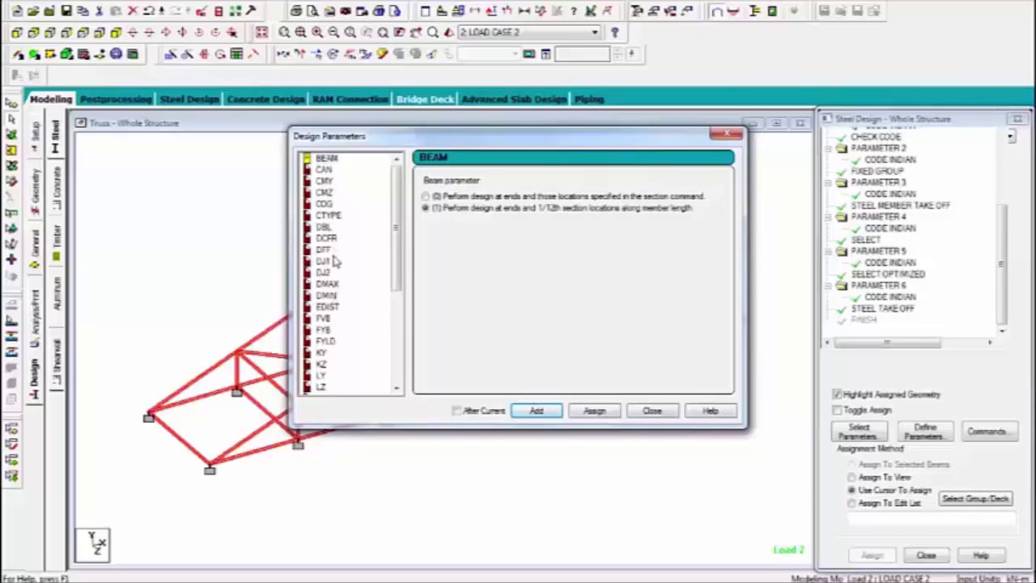
click(324, 329)
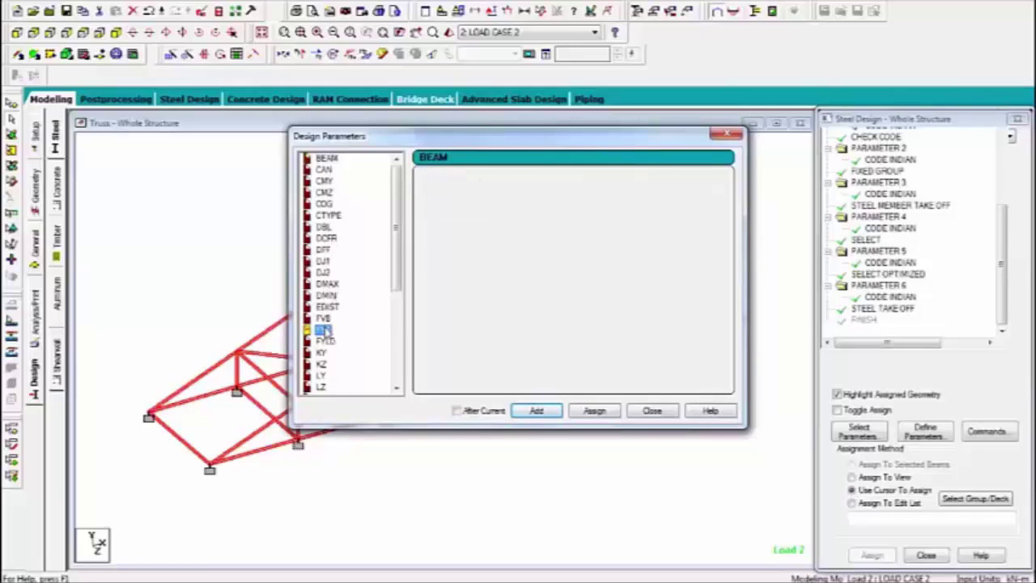
click(325, 341)
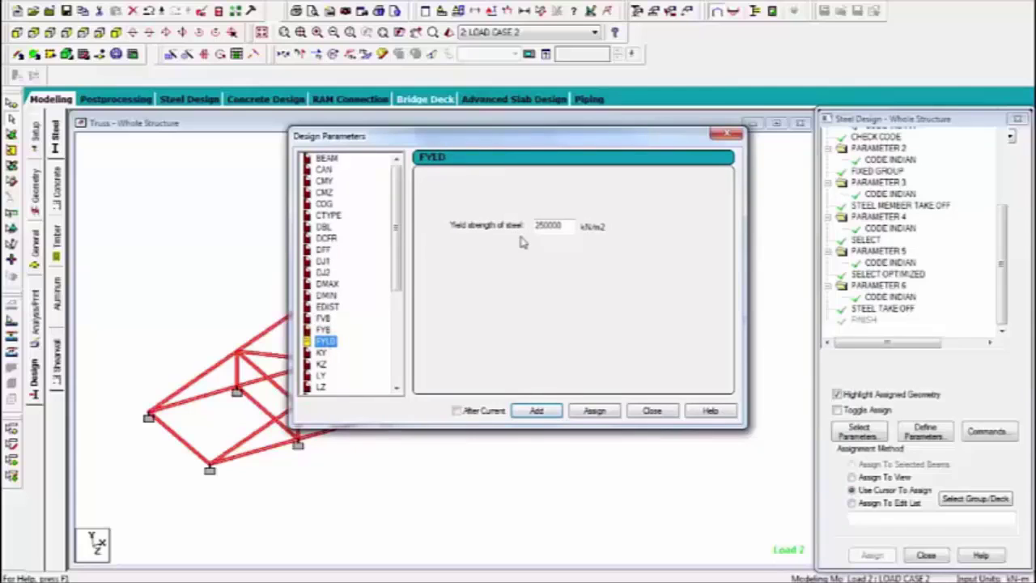
double_click(569, 228)
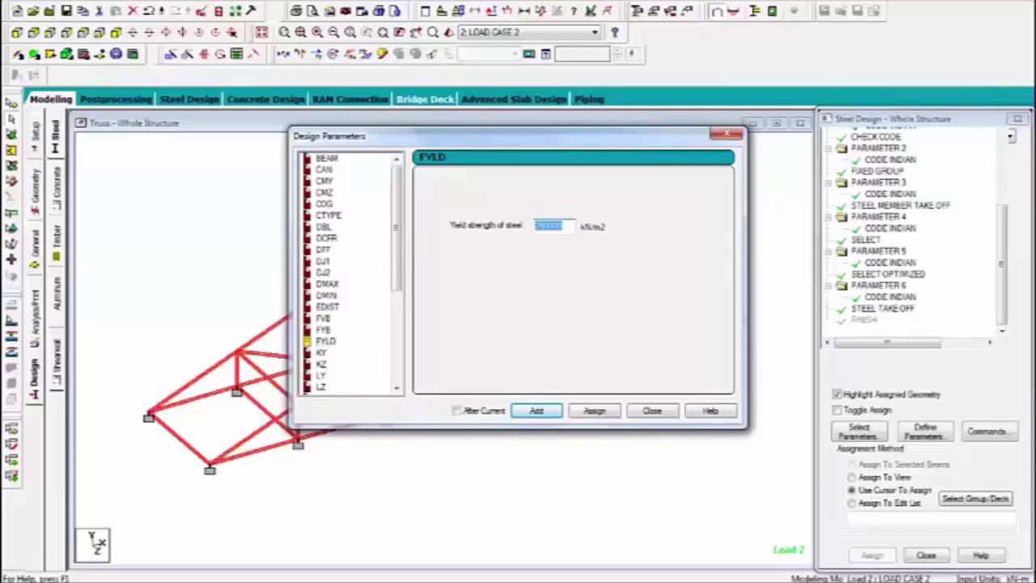
text(41)
click(595, 412)
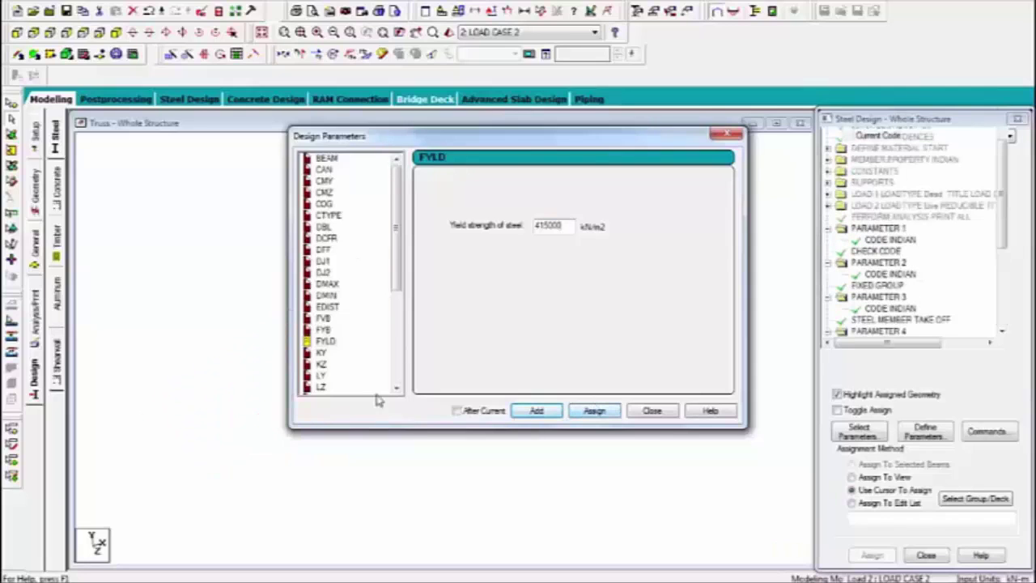
Step: Assign the PROFILE design parameter with the I800 profile to the selected members
click(321, 354)
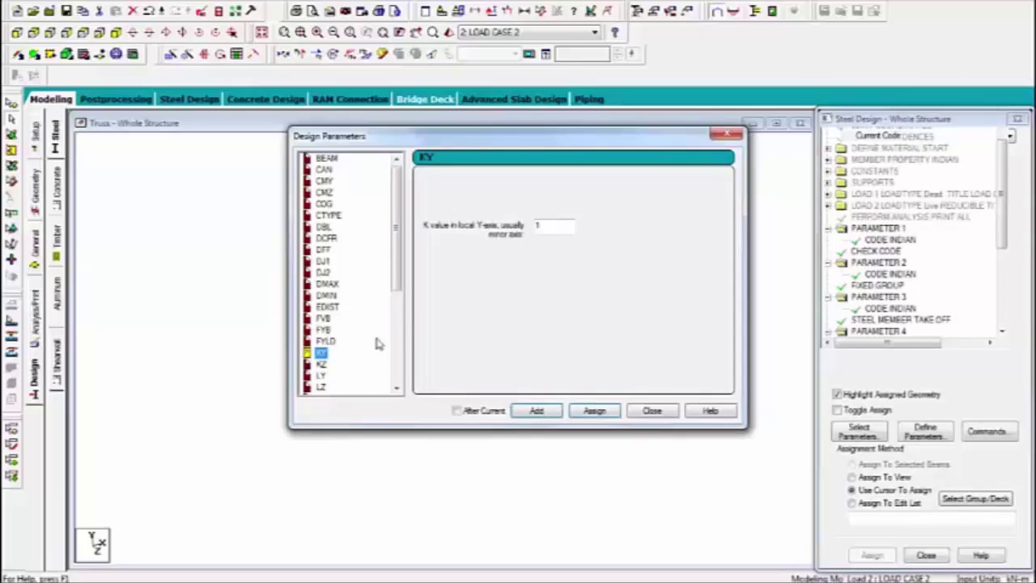
drag(398, 279, 404, 322)
click(328, 342)
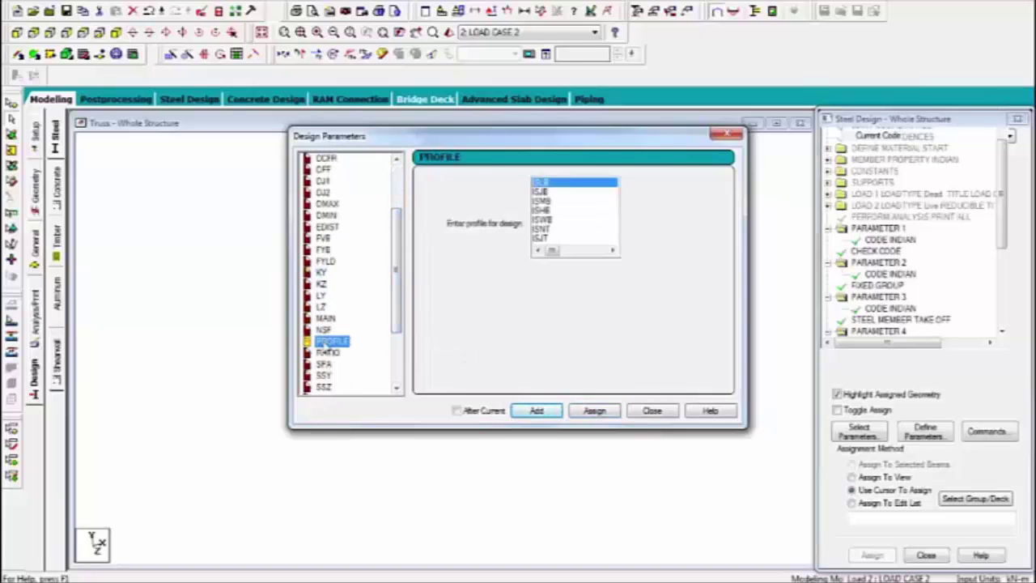
click(549, 221)
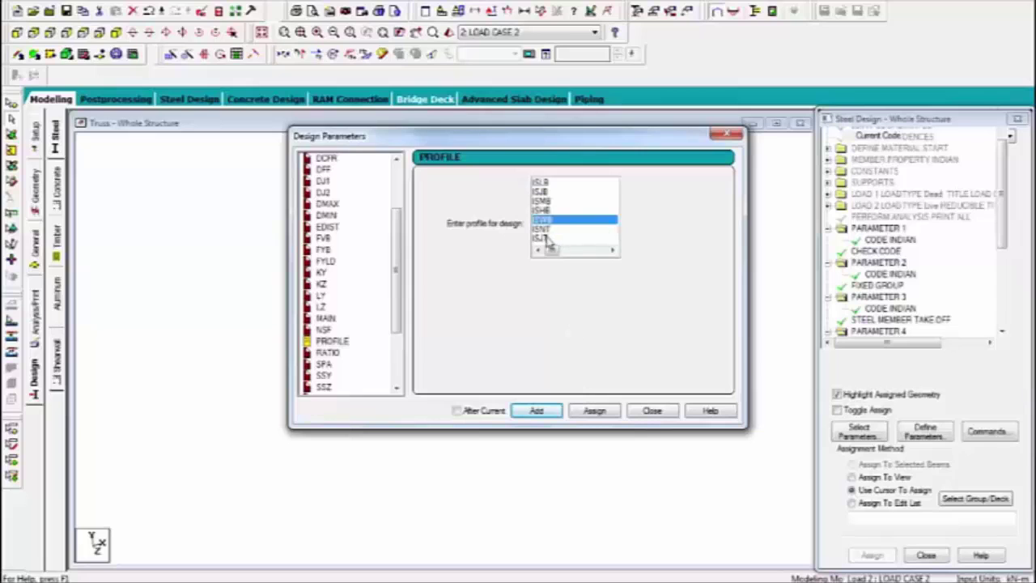
click(546, 239)
click(613, 251)
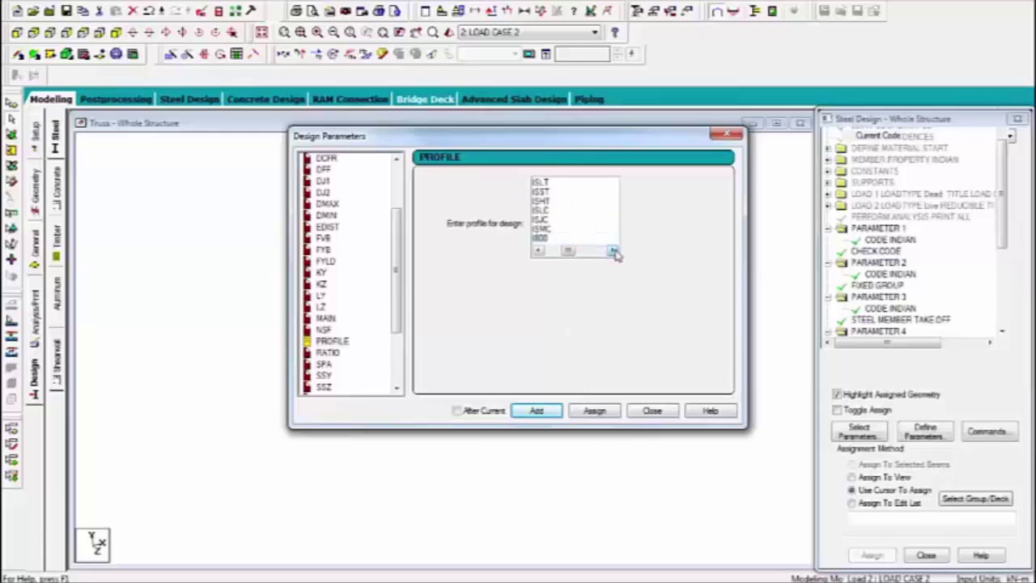
click(541, 239)
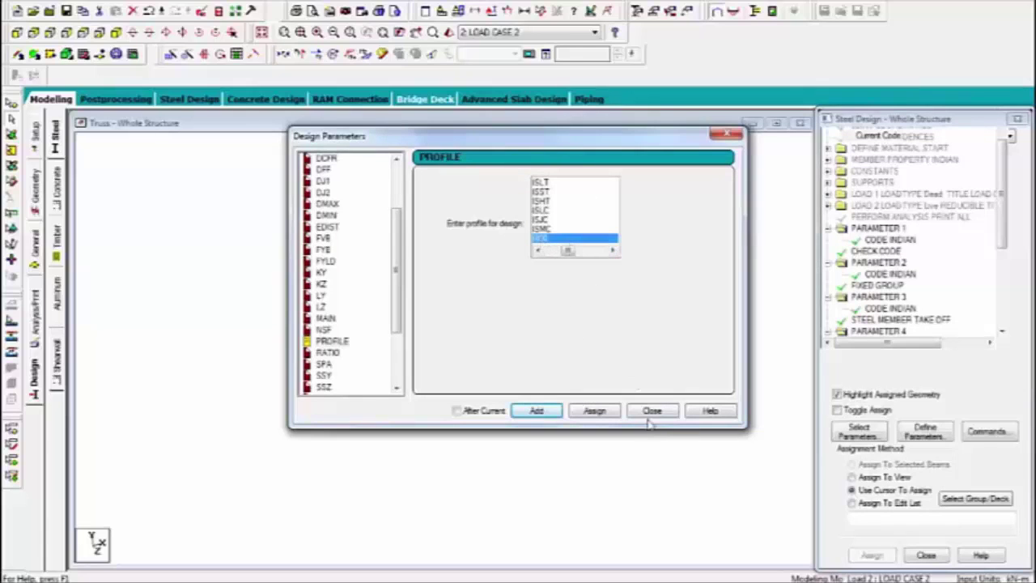
click(595, 412)
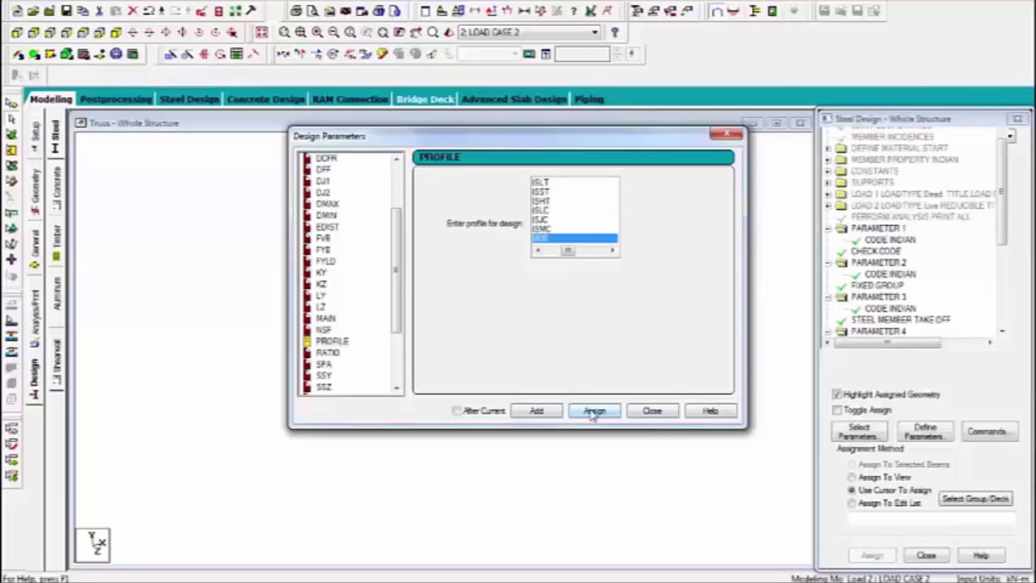
Step: Assign the TRACK design parameter with option 0, minimum detail level, to the selected members and review the resulting parameter list
click(397, 388)
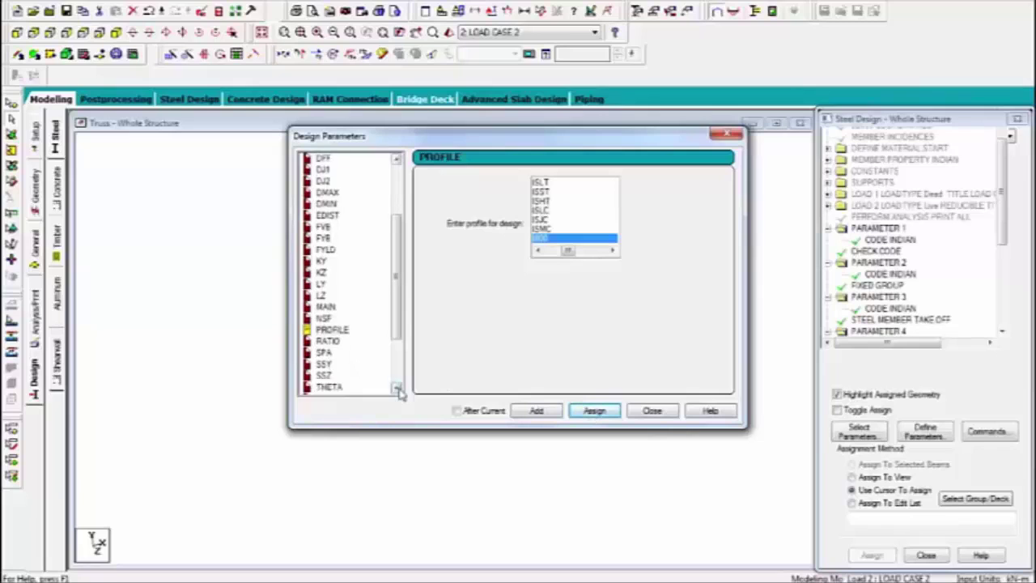
click(398, 388)
click(397, 388)
click(398, 387)
click(397, 388)
click(398, 387)
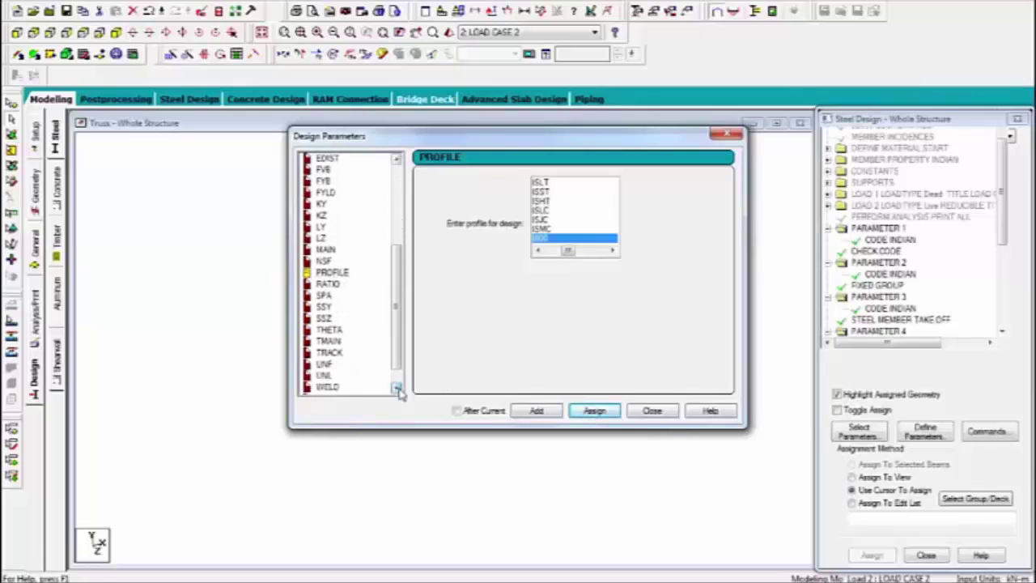
click(398, 388)
click(398, 388)
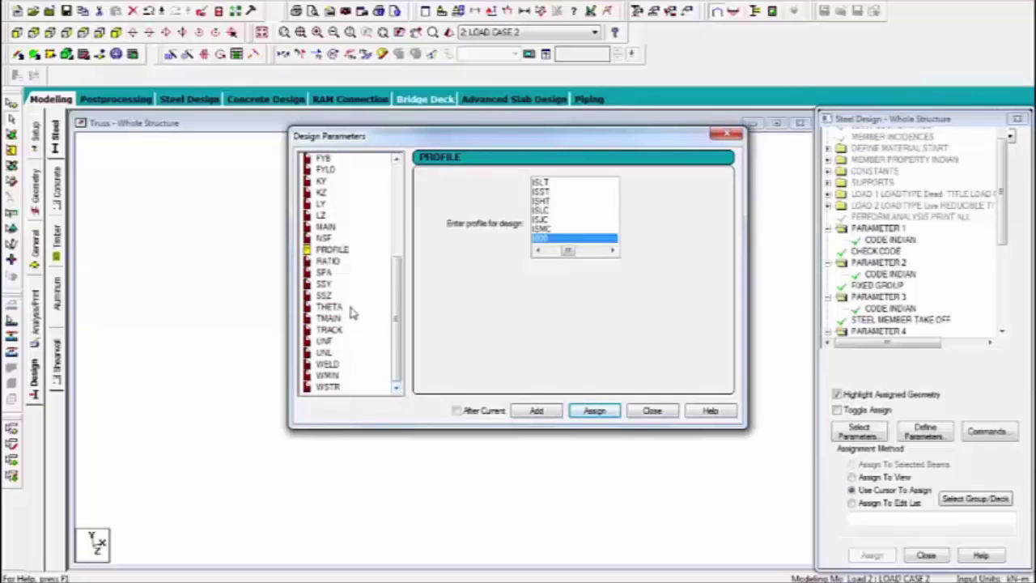
click(332, 330)
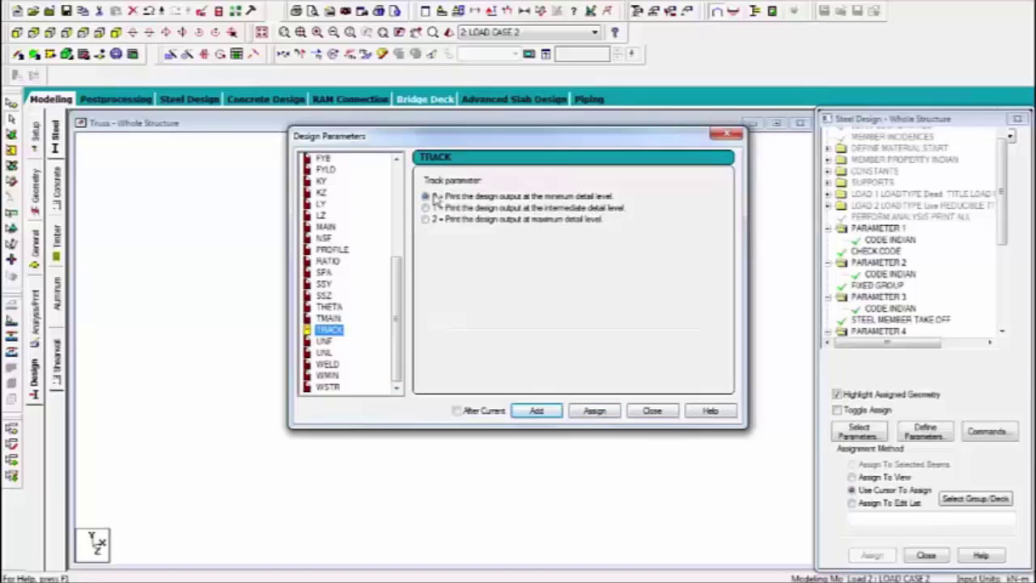
click(648, 413)
click(1002, 332)
click(1002, 332)
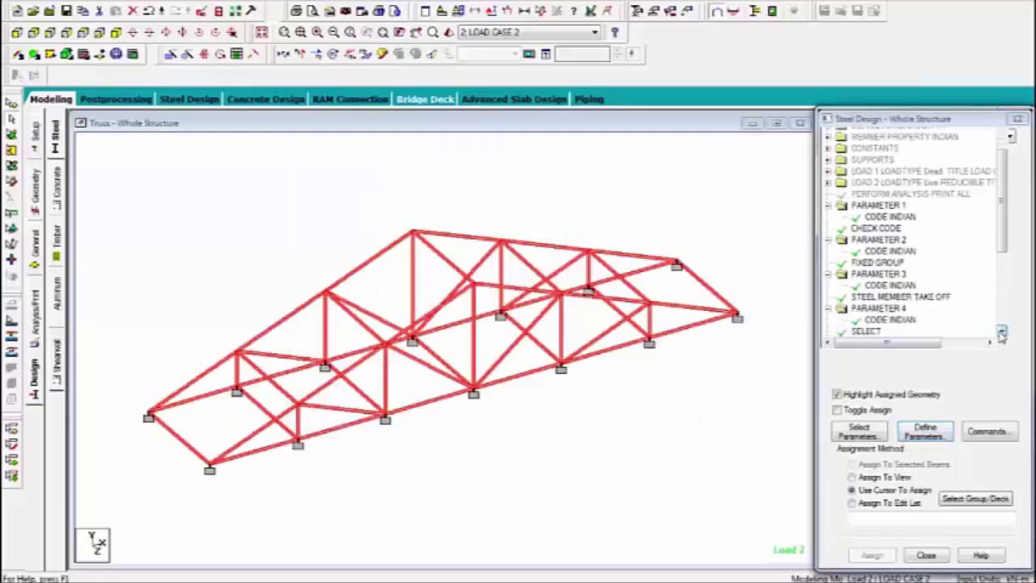
click(1001, 332)
click(1002, 332)
click(1002, 332)
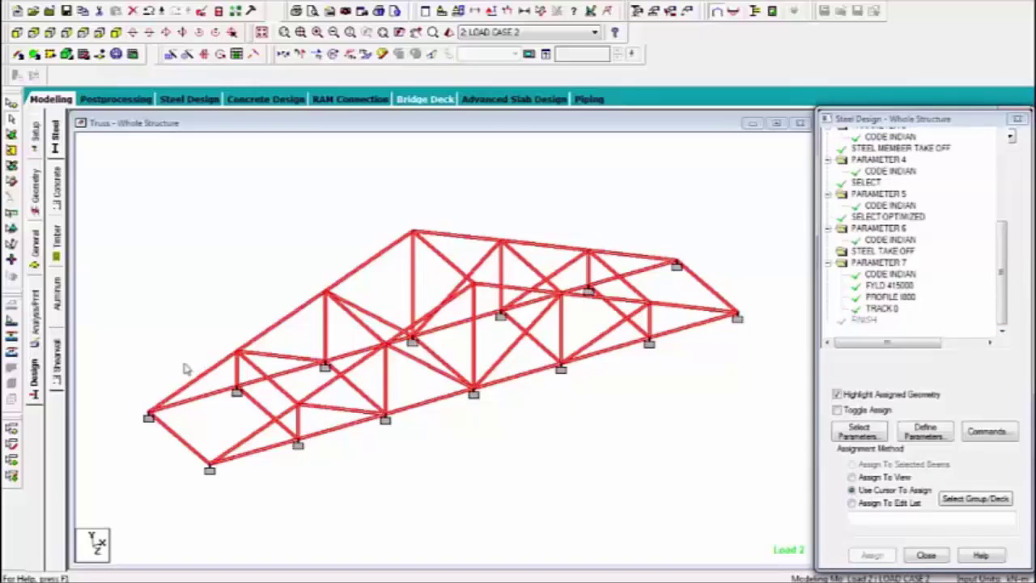
Step: Add another Perform Analysis command with the All print option after the design parameters
click(35, 320)
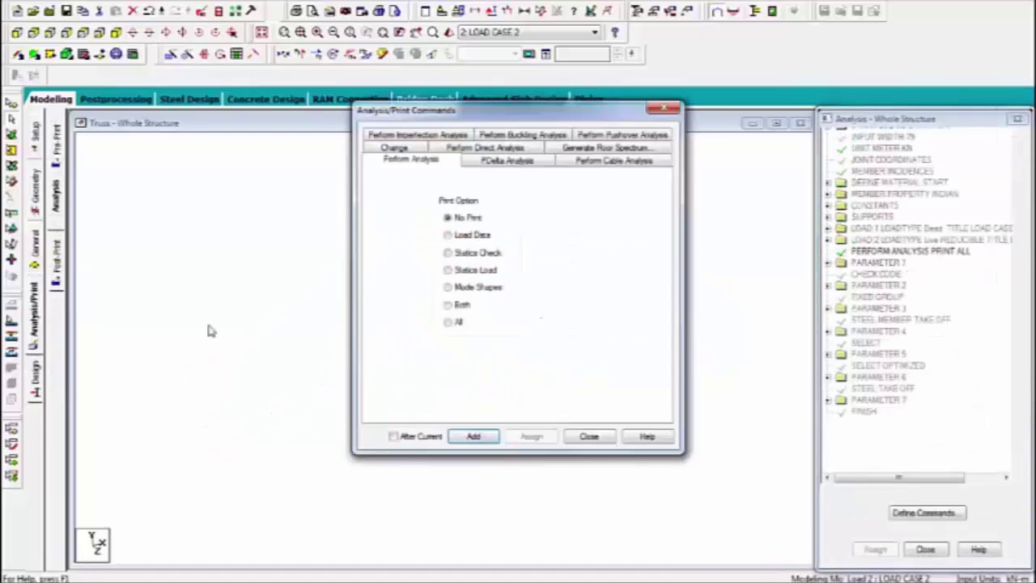
click(458, 324)
click(471, 436)
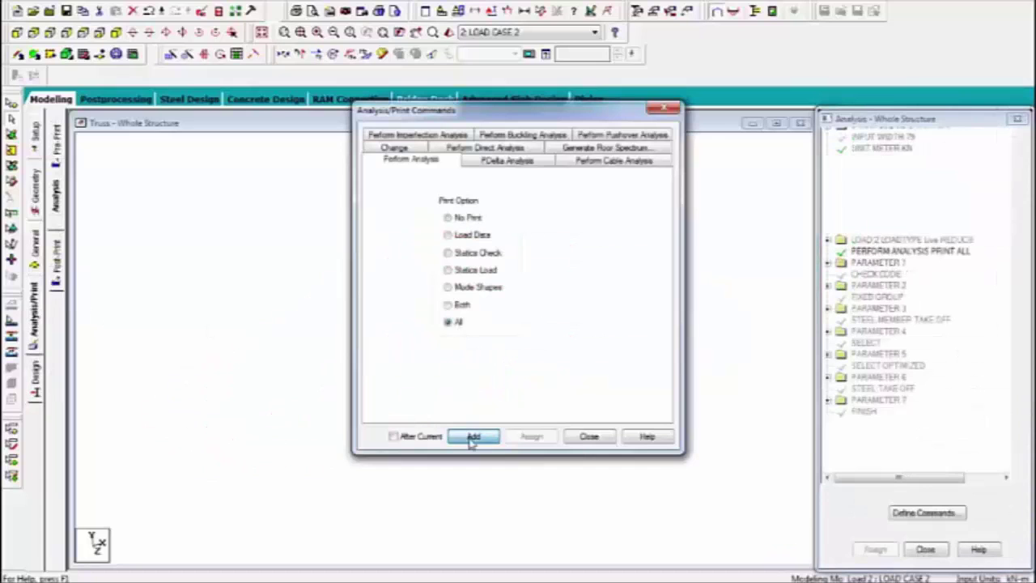
click(609, 437)
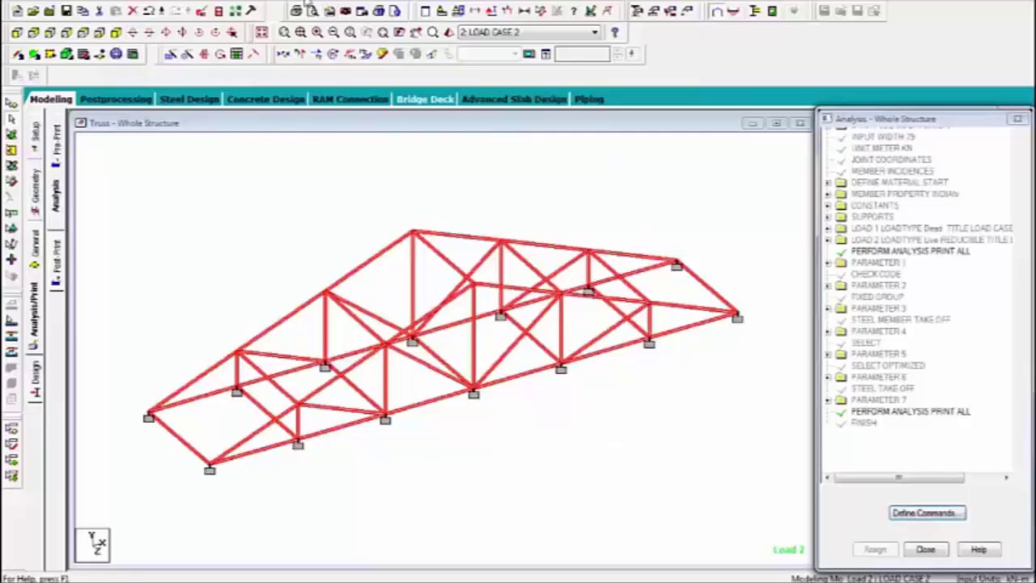
Step: Save the modified structure, run the analysis and design, and open the output file
click(274, 4)
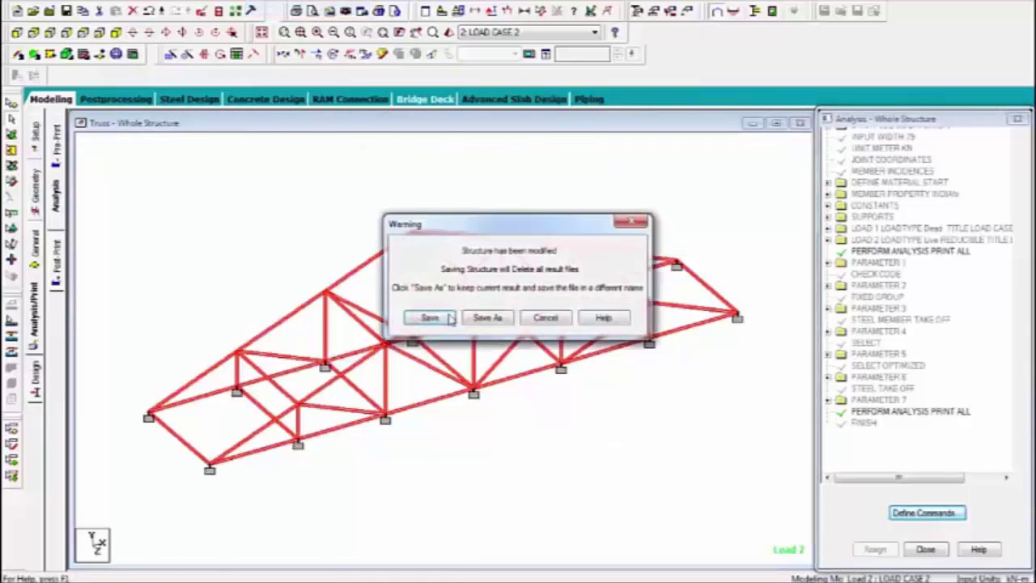
click(430, 318)
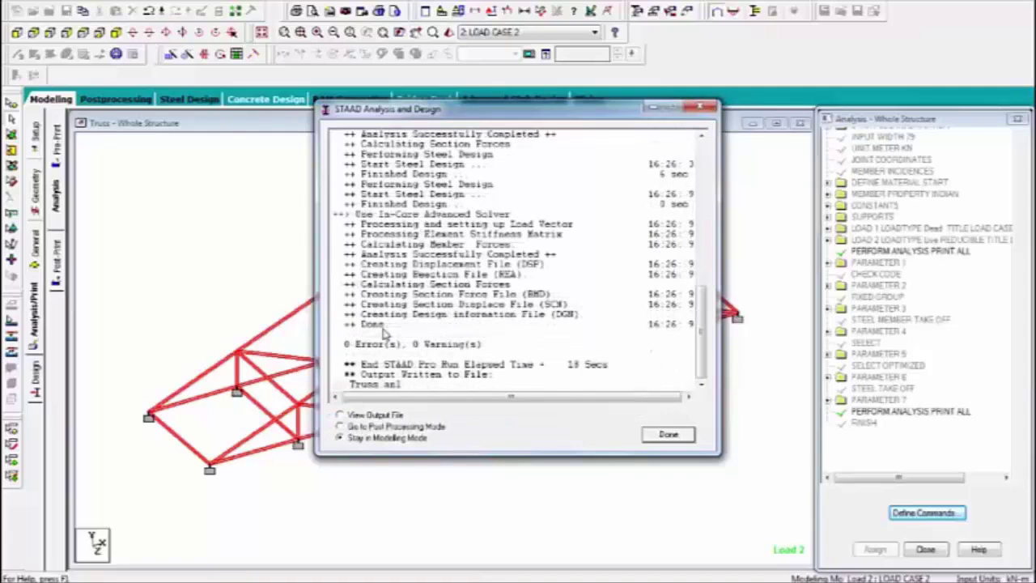
click(375, 416)
click(657, 436)
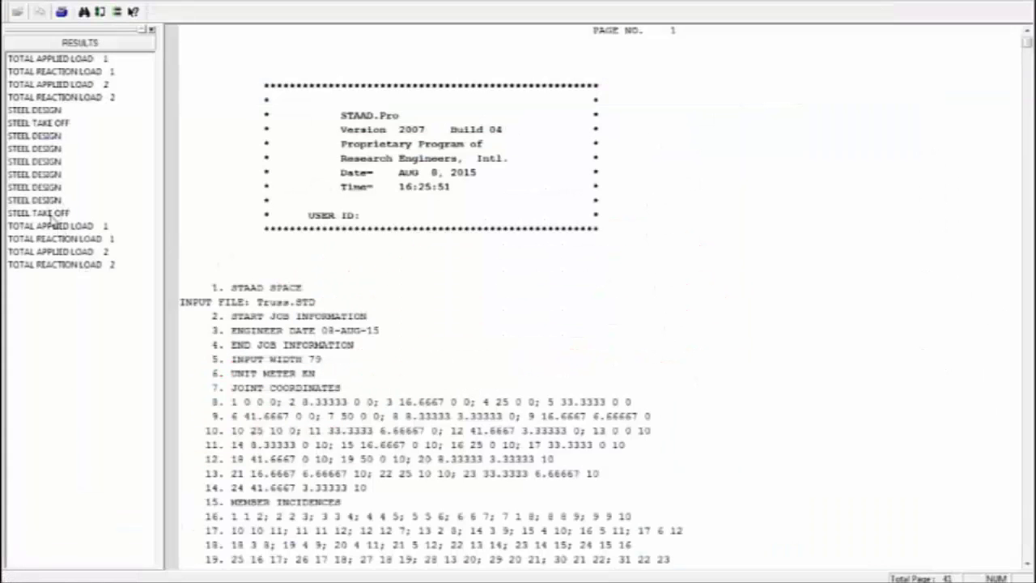
Step: Examine the IS-800 code checking results for each member and the steel take-off table in the output file
click(51, 201)
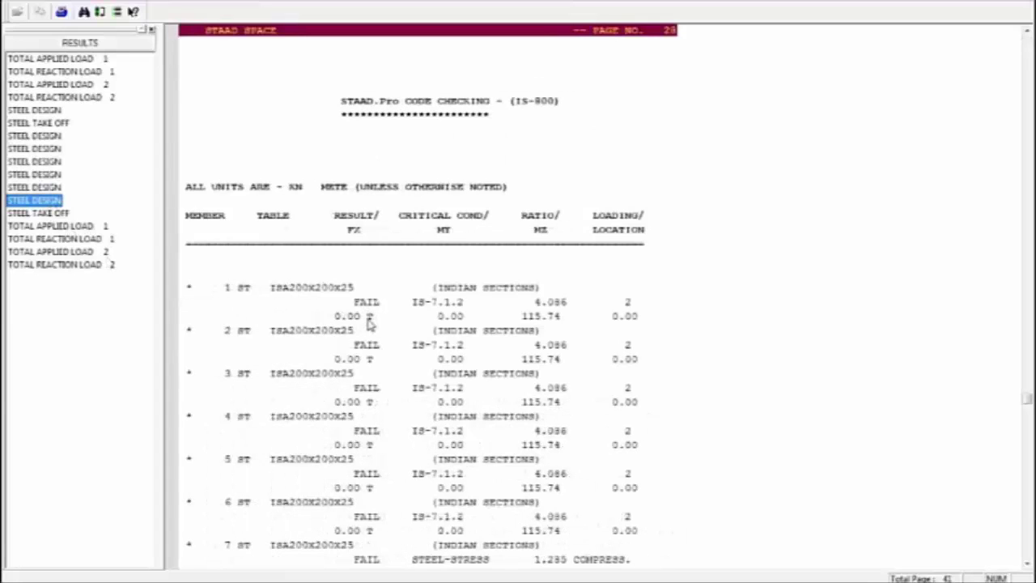
click(406, 293)
scroll(402, 299, down, 4)
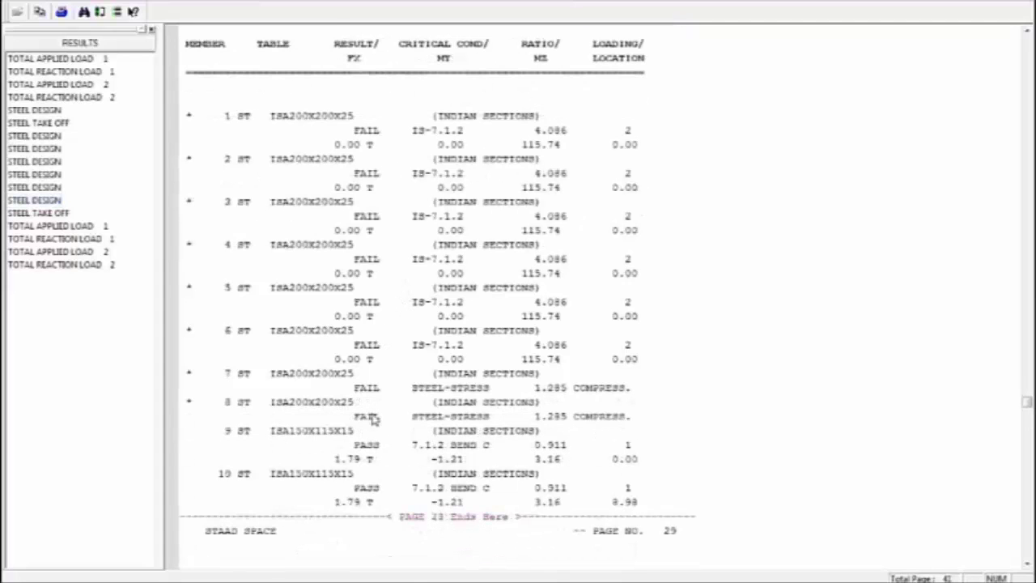
scroll(374, 501, down, 4)
scroll(380, 478, down, 9)
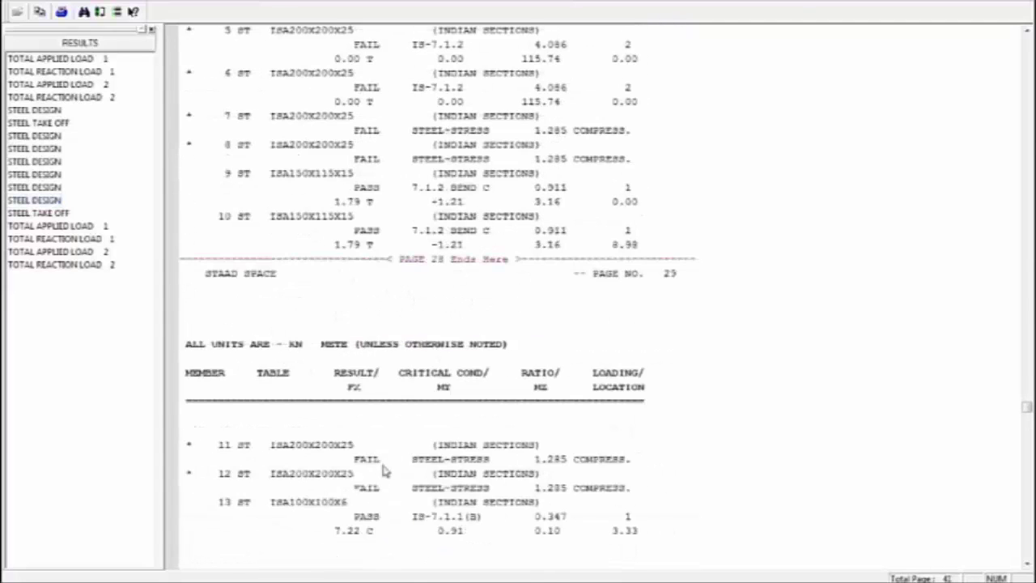
scroll(393, 445, down, 20)
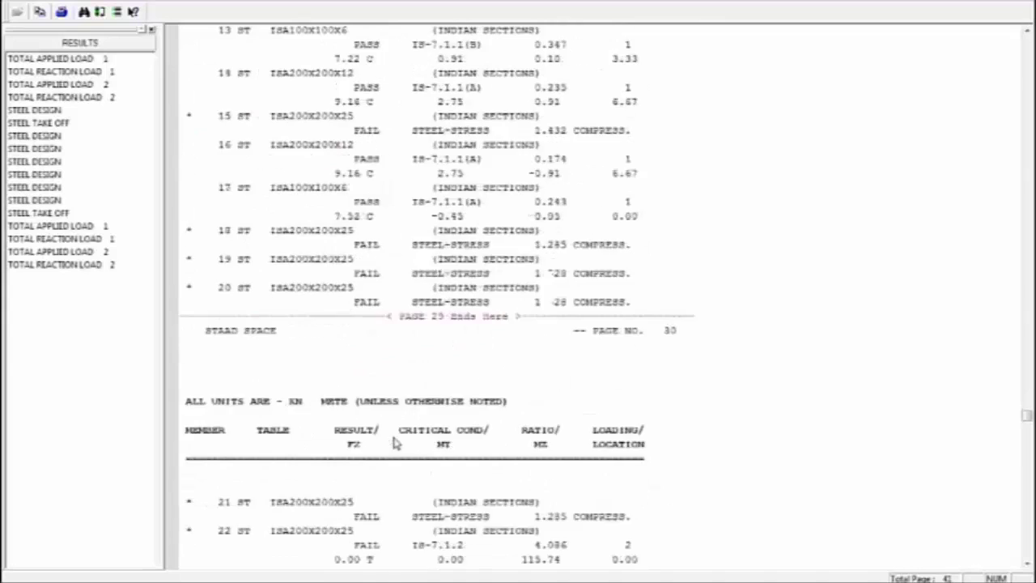
scroll(387, 436, down, 1)
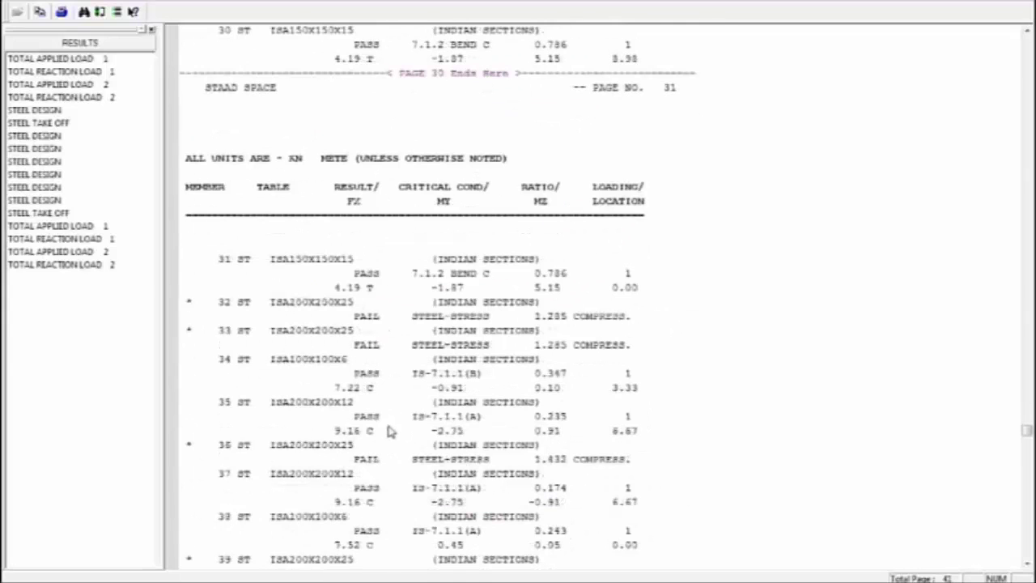
scroll(392, 424, down, 6)
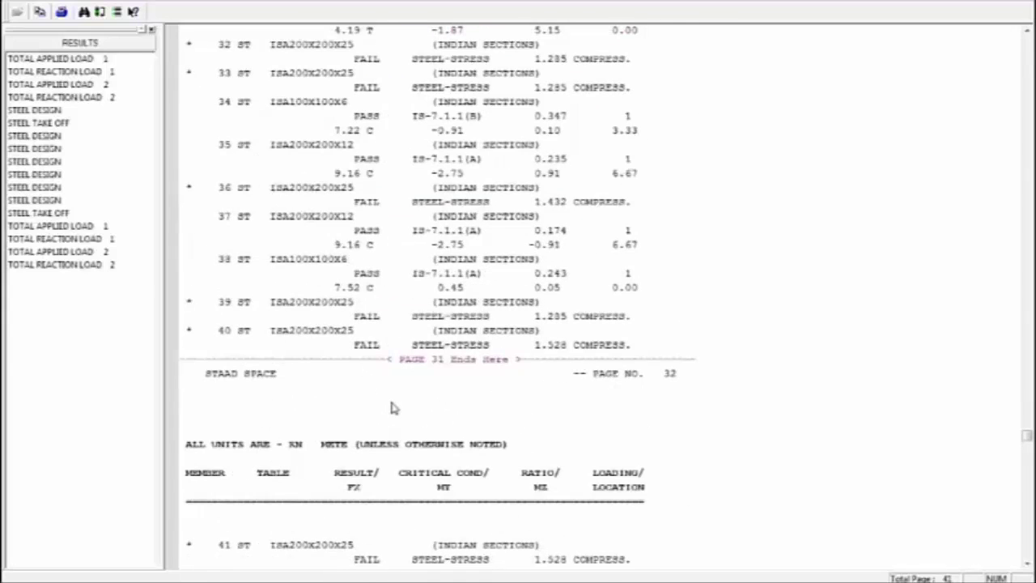
scroll(392, 407, down, 20)
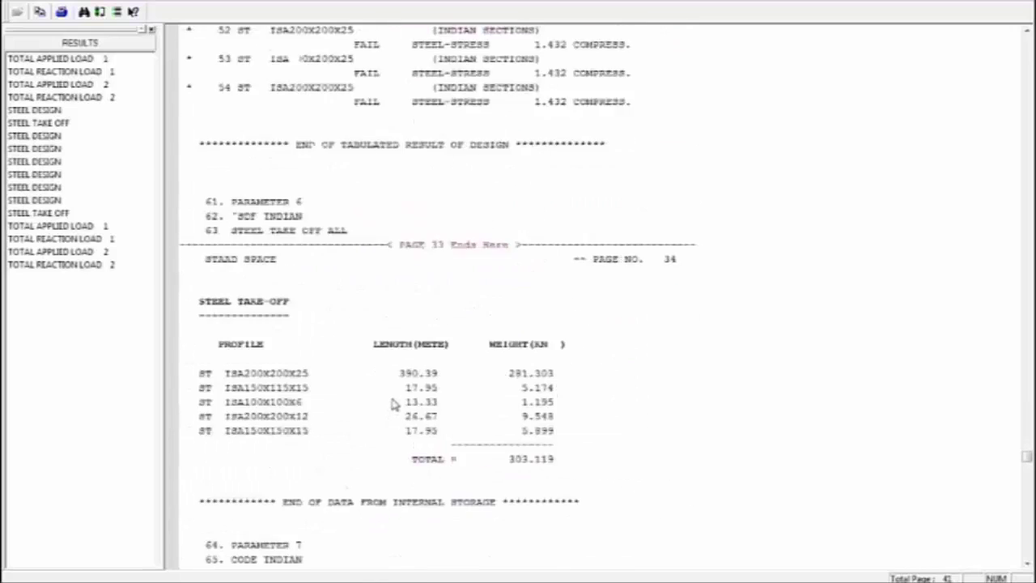
scroll(393, 405, down, 1)
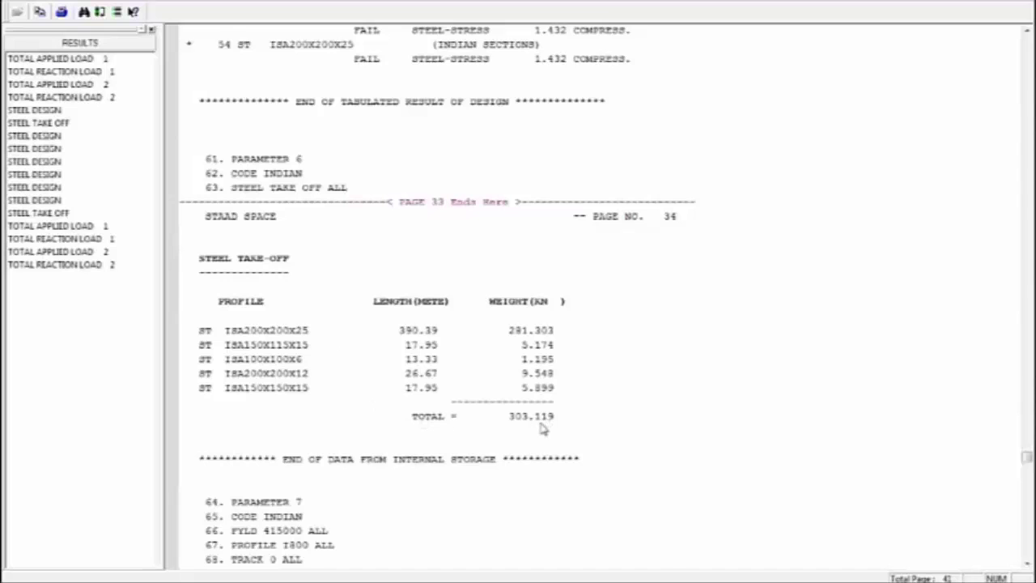
scroll(542, 429, down, 1)
scroll(542, 429, down, 3)
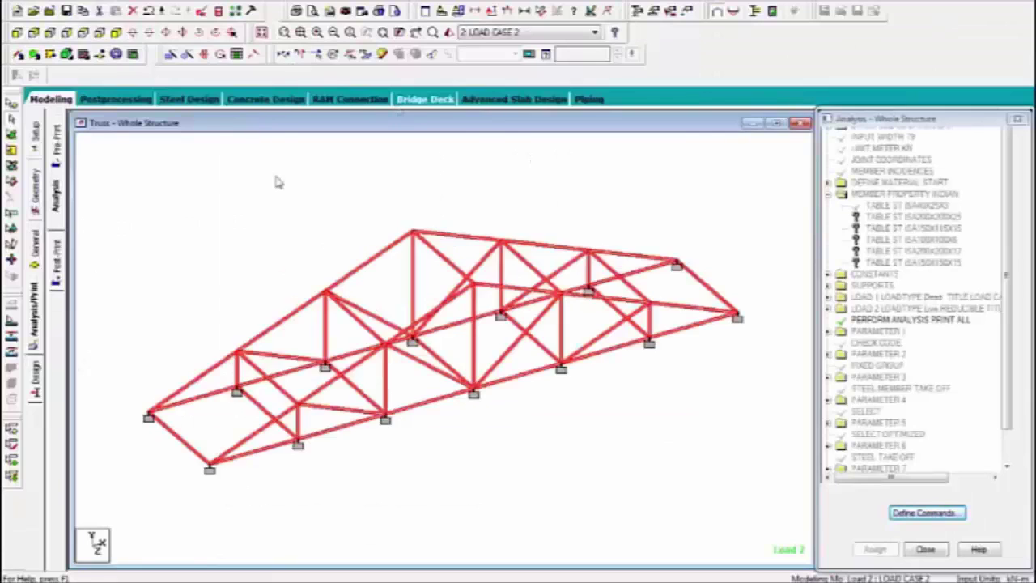
Step: Select all failed beams by specification and inspect the design ratio of a failed member
click(134, 5)
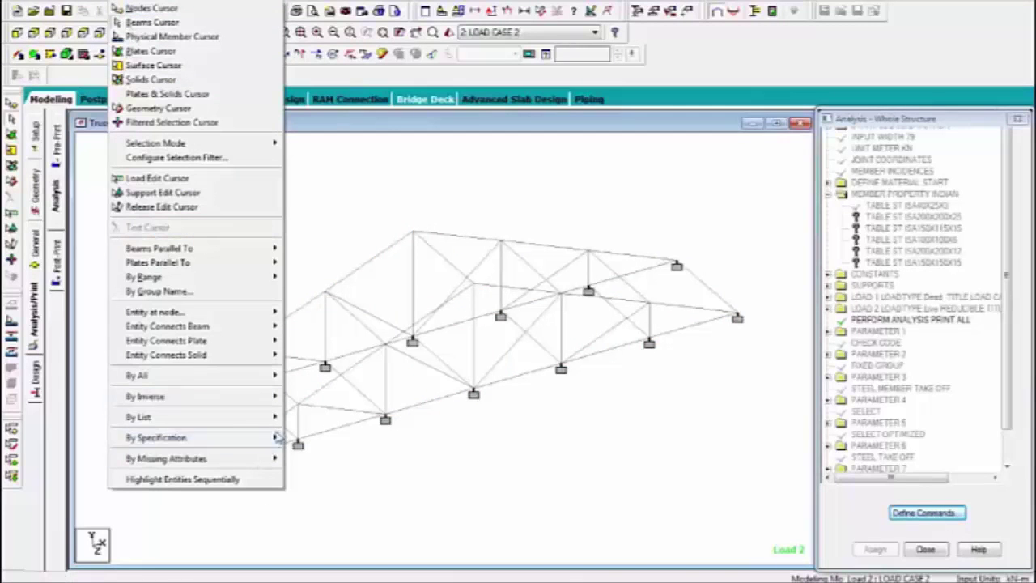
mouse_move(275, 438)
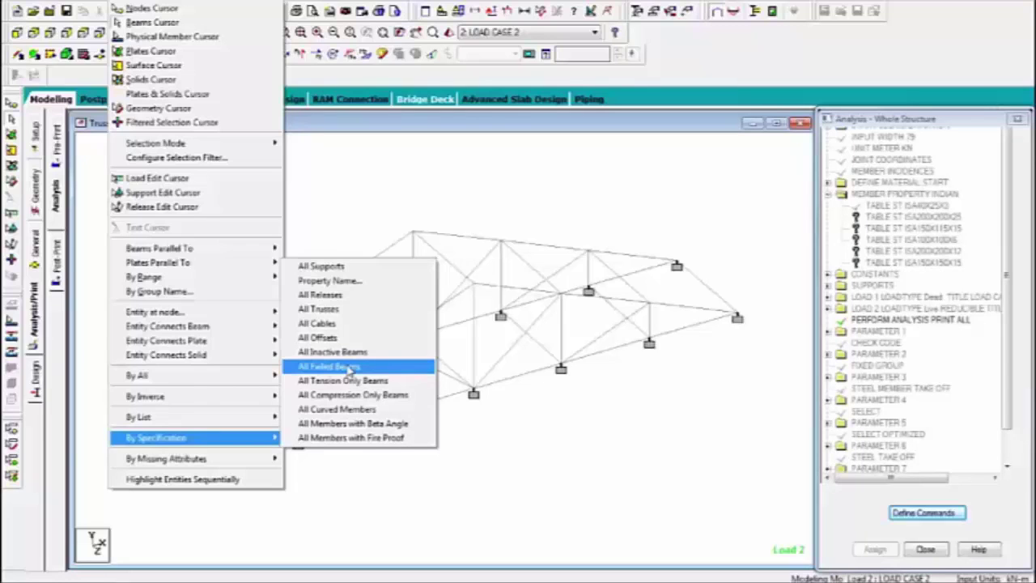
click(348, 368)
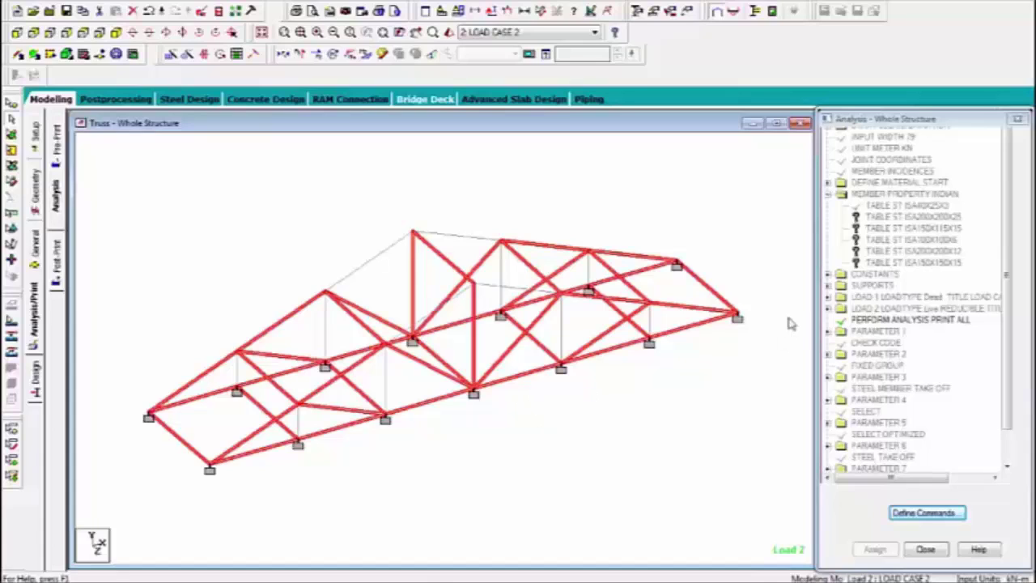
mouse_move(592, 292)
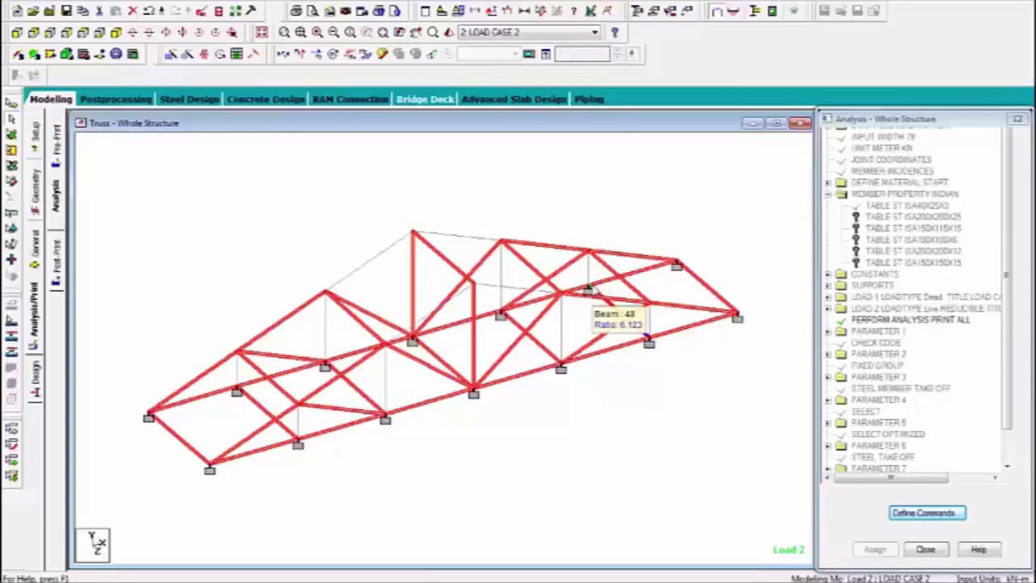
Step: Assign the ISA150X150X15 section to all failed beams, selecting them by specification
click(904, 264)
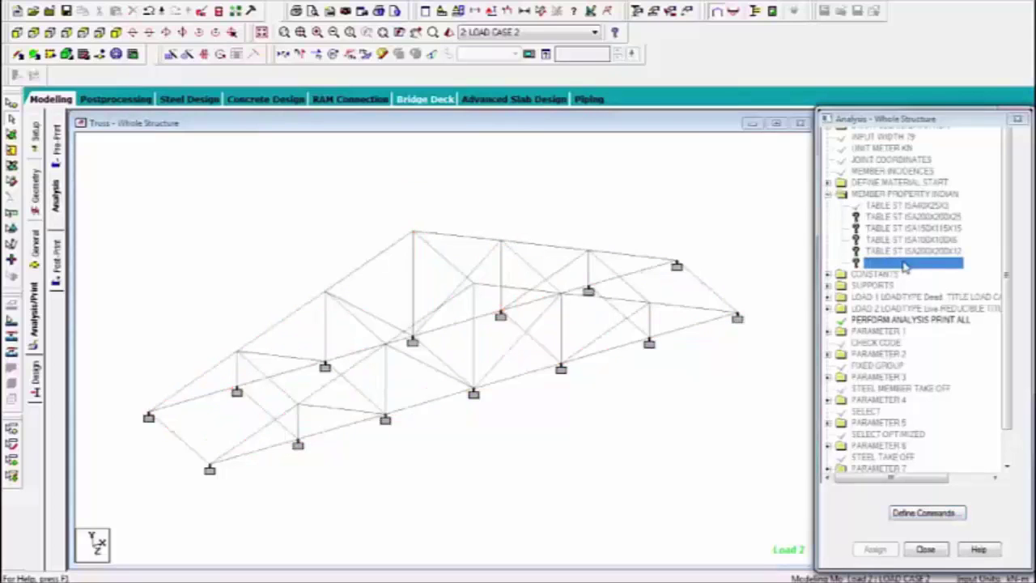
click(36, 247)
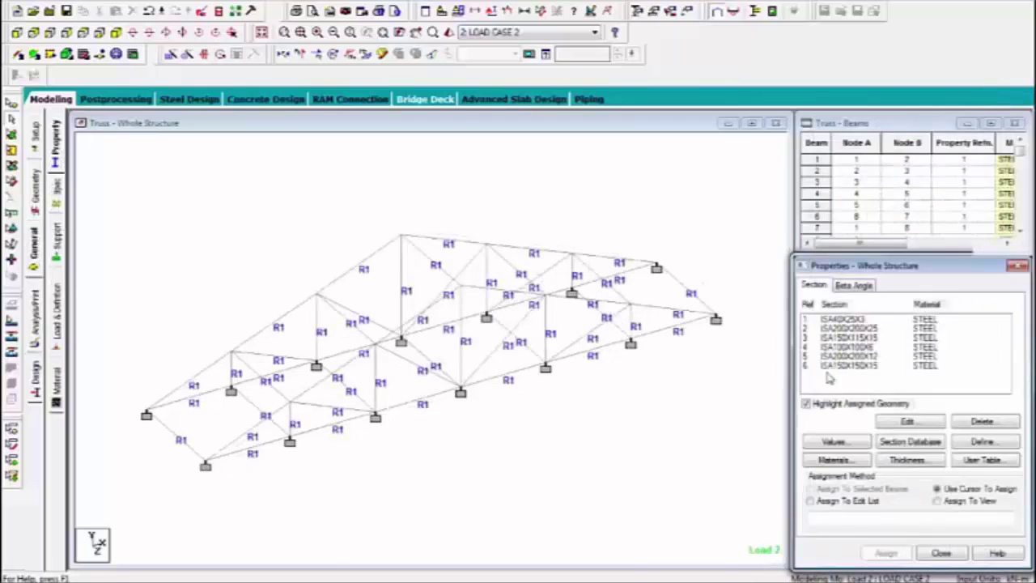
click(849, 320)
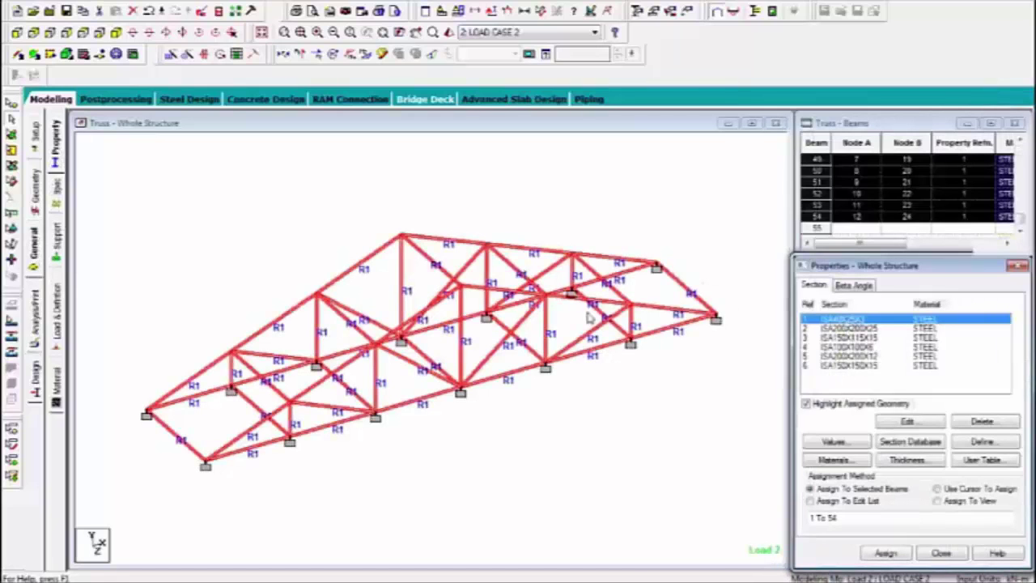
click(850, 366)
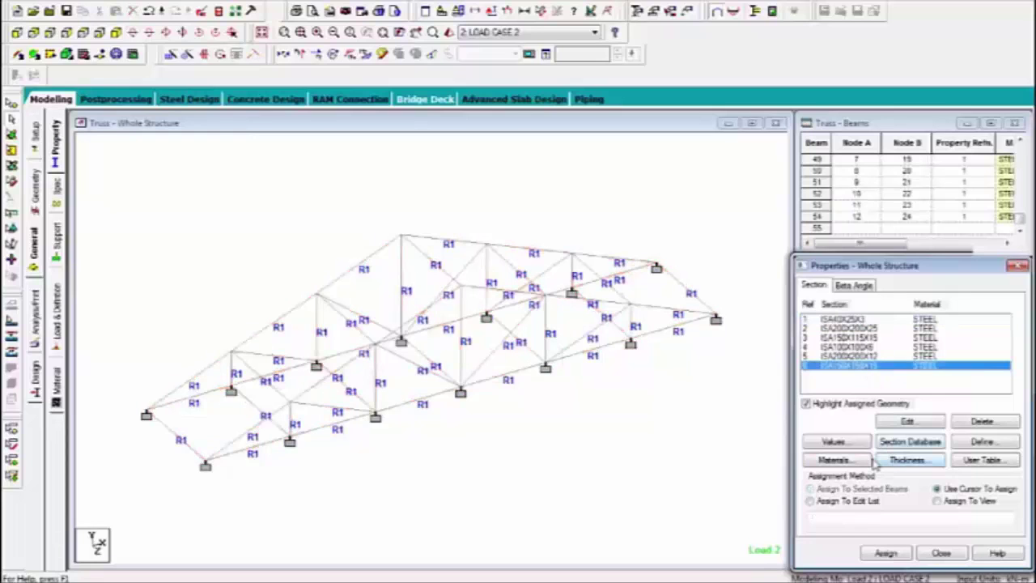
click(127, 4)
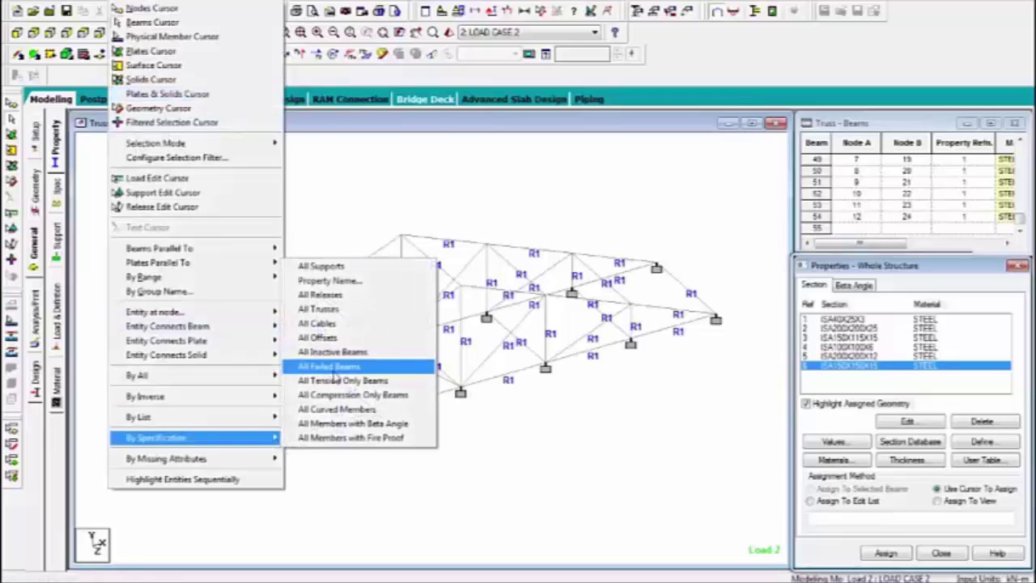
click(333, 369)
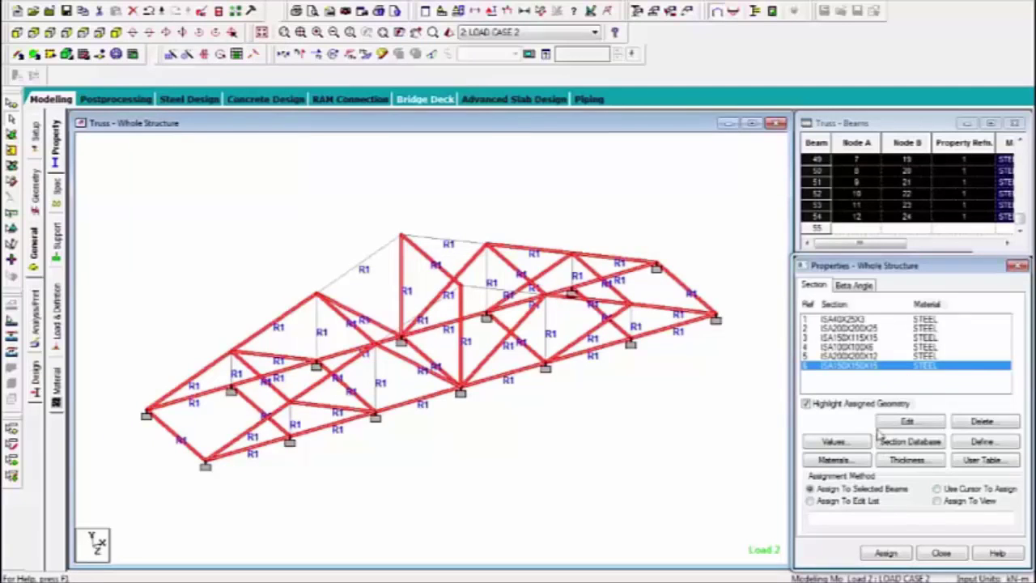
click(888, 556)
click(927, 452)
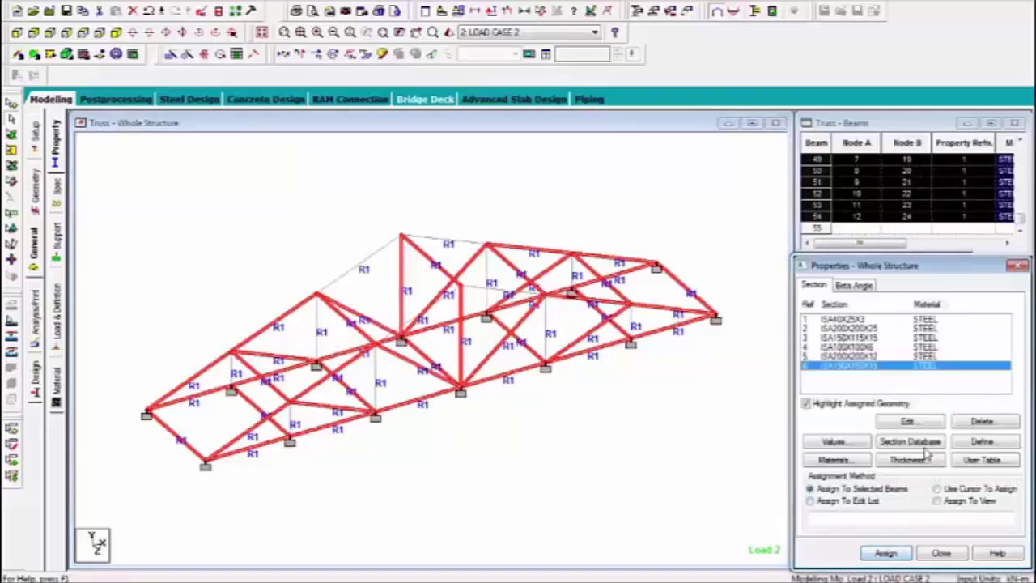
click(927, 456)
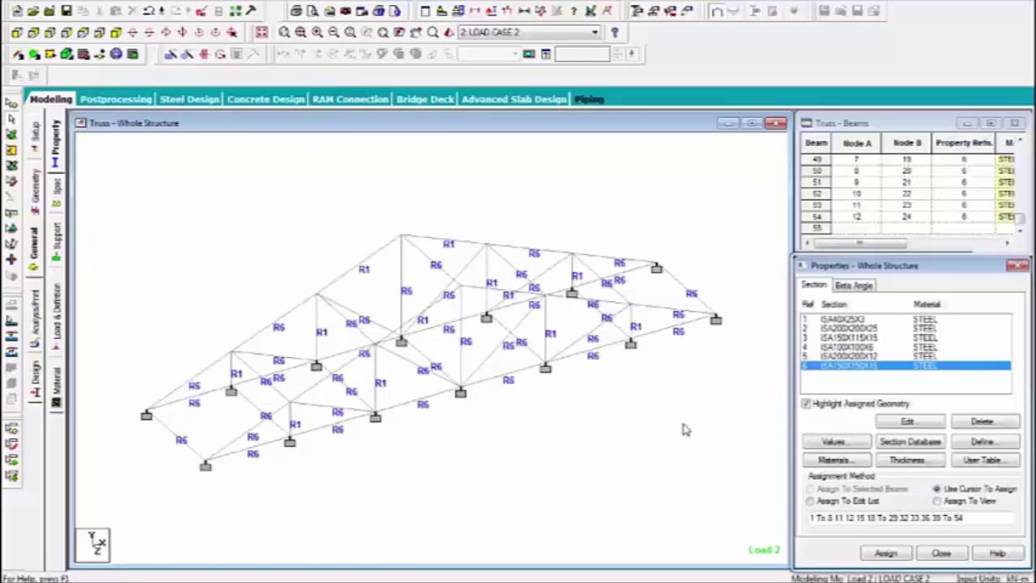
Step: Rerun the analysis and design with the ISA150X150X15 members and view the output file
click(293, 11)
click(409, 301)
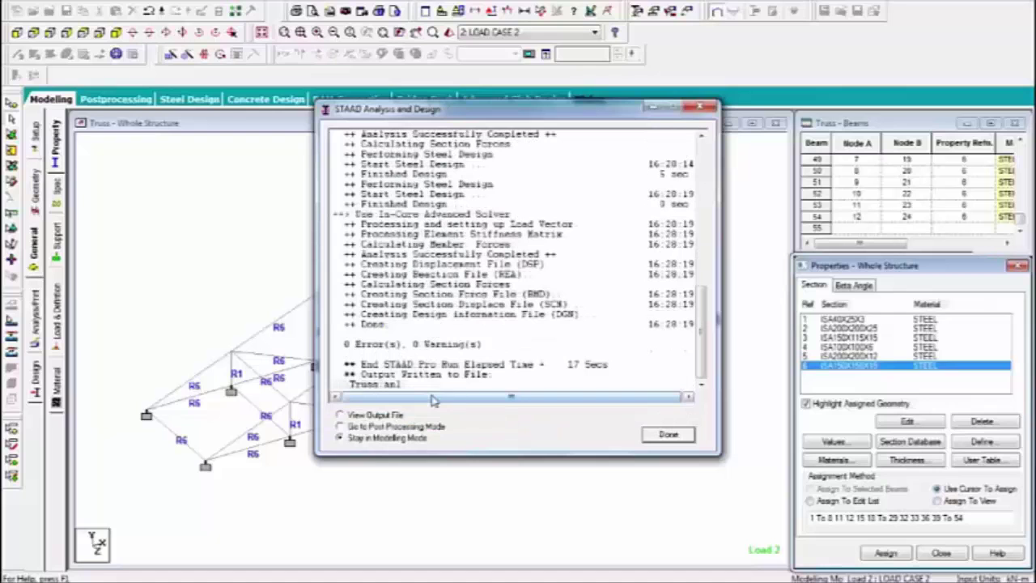
click(375, 415)
click(647, 435)
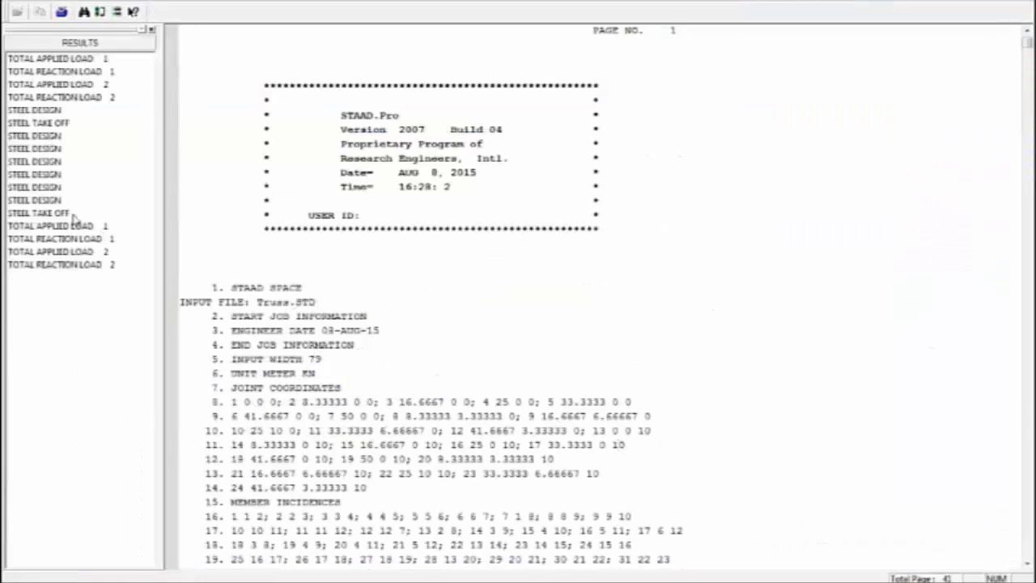
Step: Examine the final IS-800 code checking results for each member in the output file
click(75, 199)
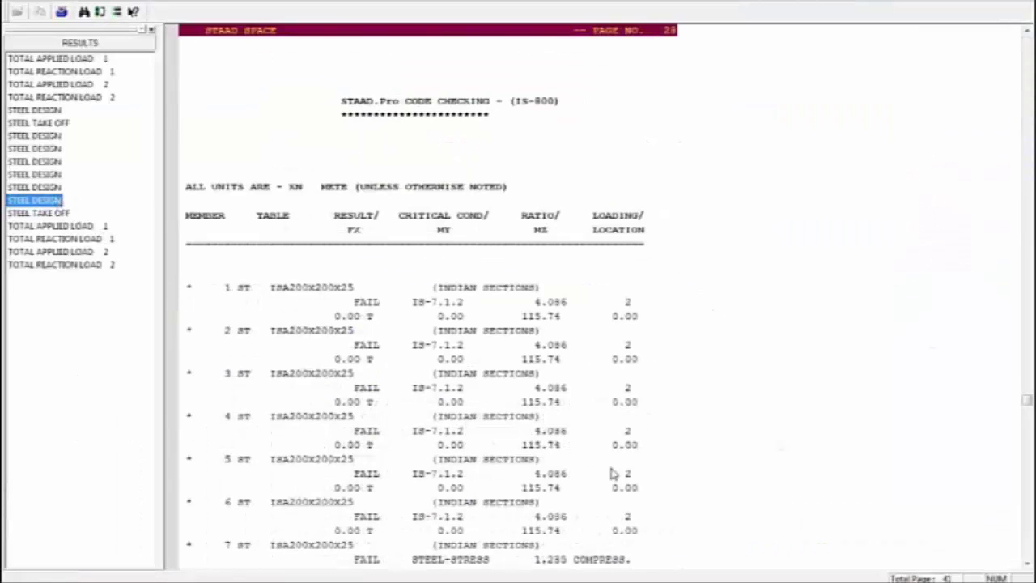
click(780, 445)
scroll(613, 486, down, 15)
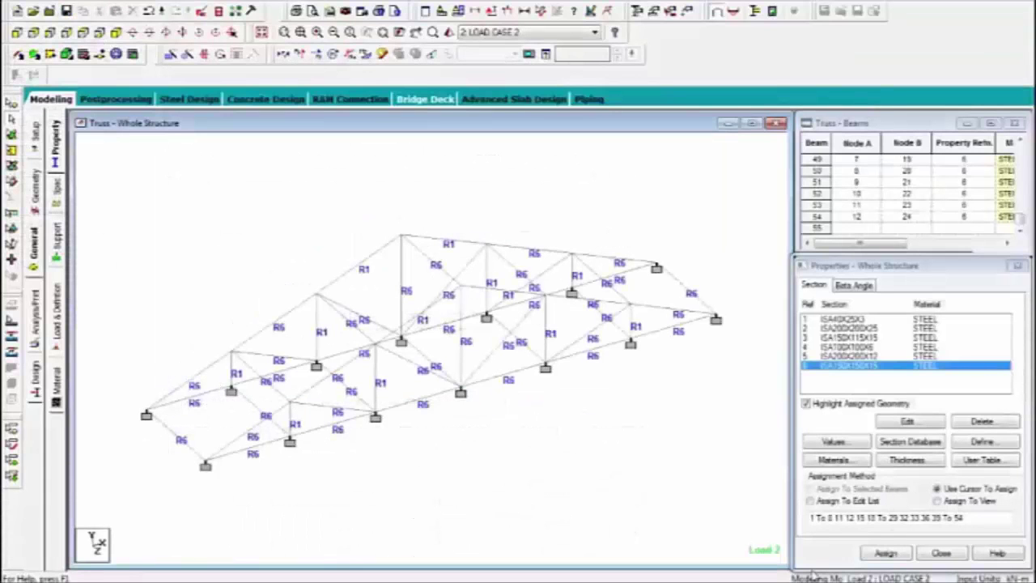
Step: Delete the unused sections ISA200X200X25, ISA150X115X15, ISA100X100X6 and ISA200X200X12 from the property list
click(829, 357)
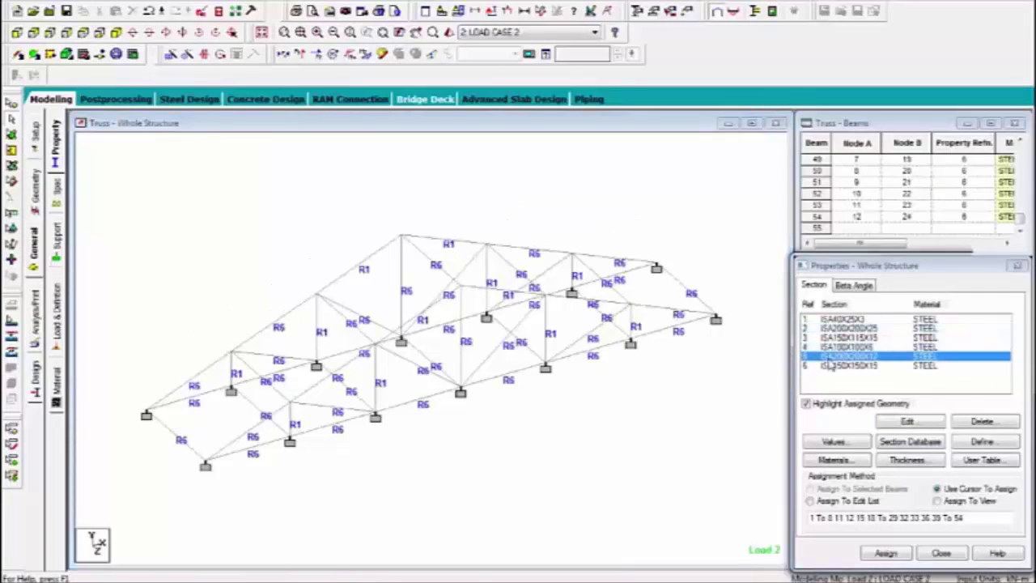
click(838, 329)
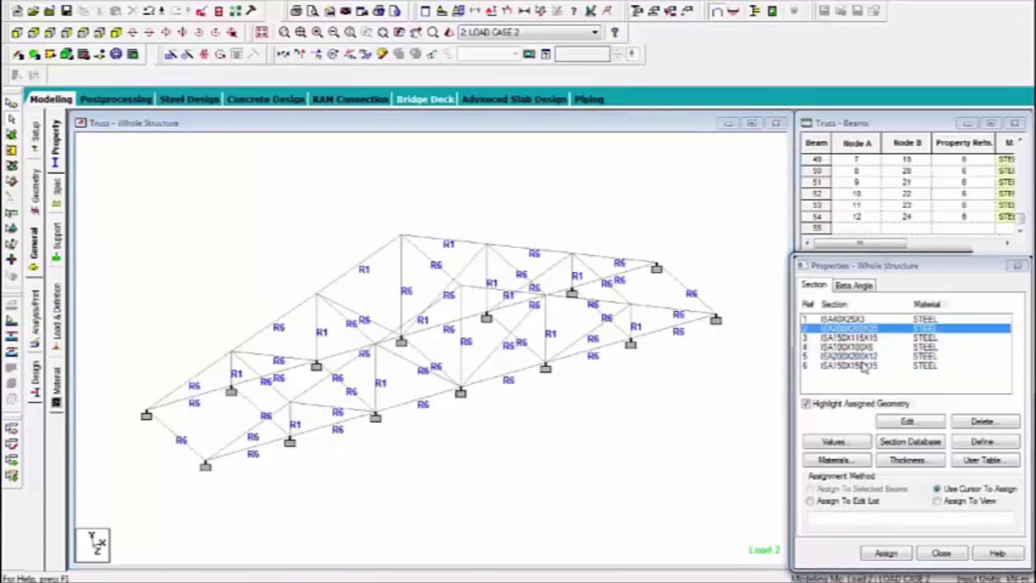
click(982, 422)
click(927, 458)
click(870, 332)
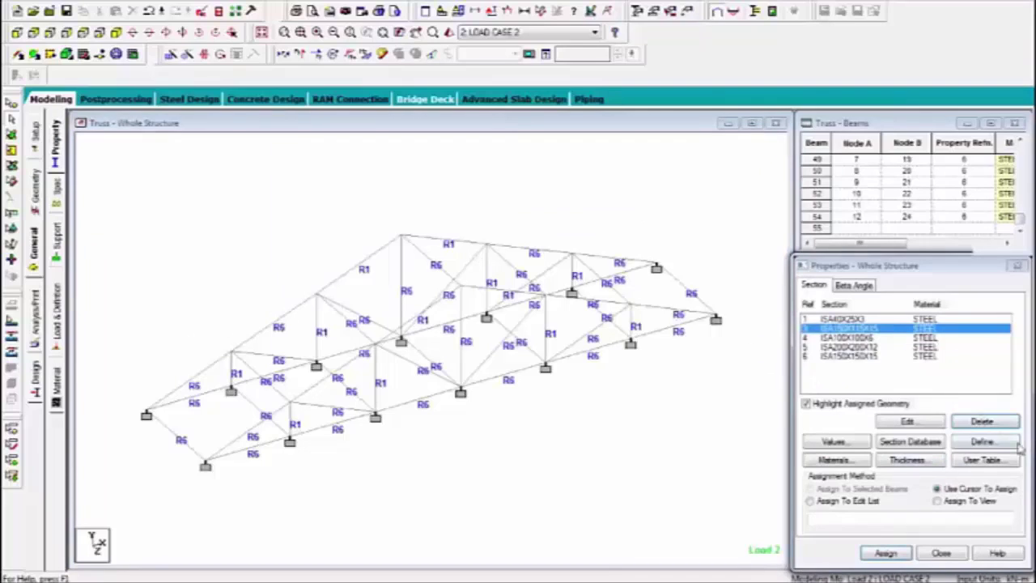
click(982, 422)
click(927, 460)
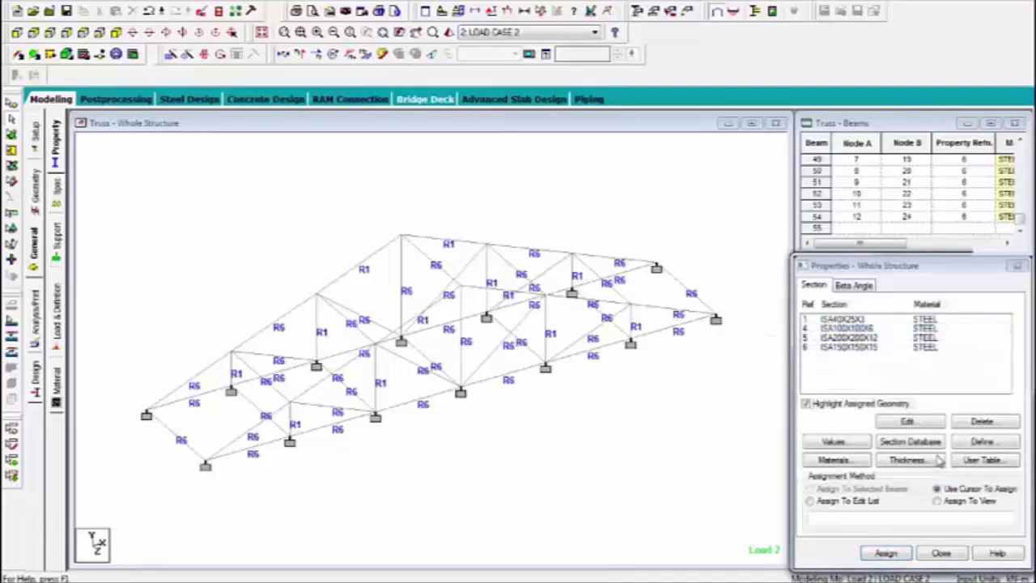
click(872, 330)
click(981, 422)
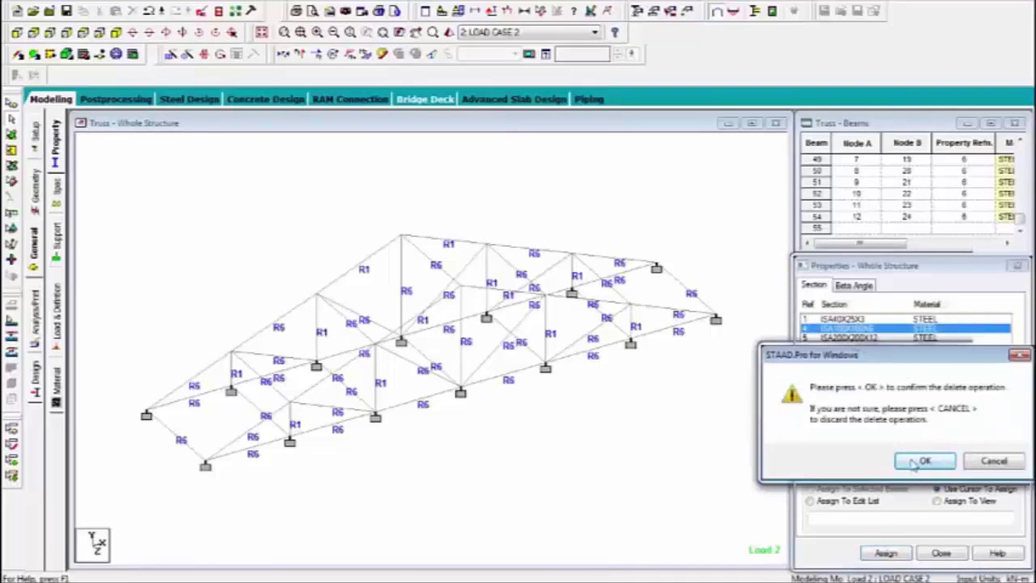
click(922, 460)
click(983, 422)
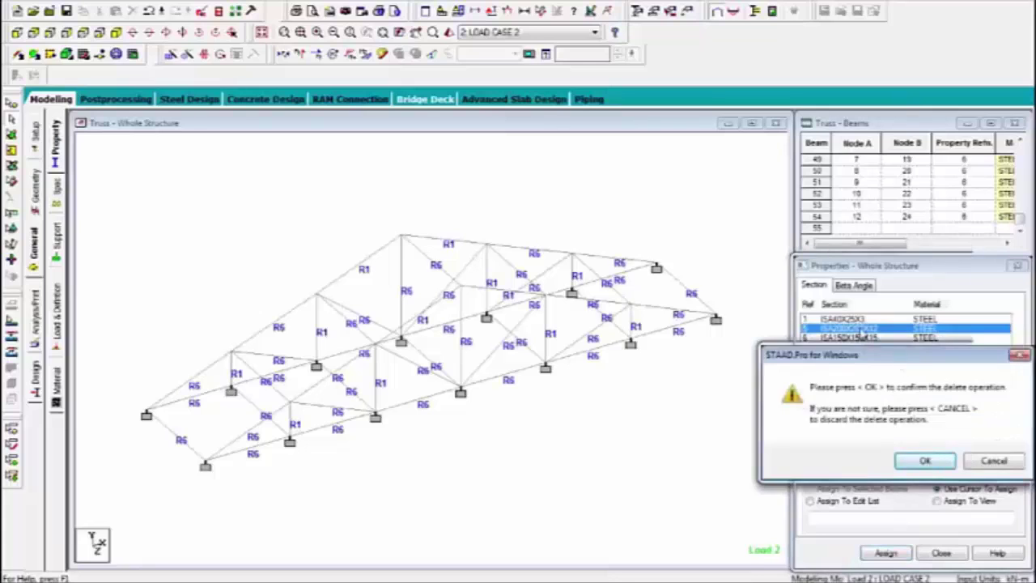
click(923, 459)
Step: Assign the Indian S Shape section ISHB450 to all ISA150X150X15 members, deleting the old results, and check the truss in the rendered view
click(880, 328)
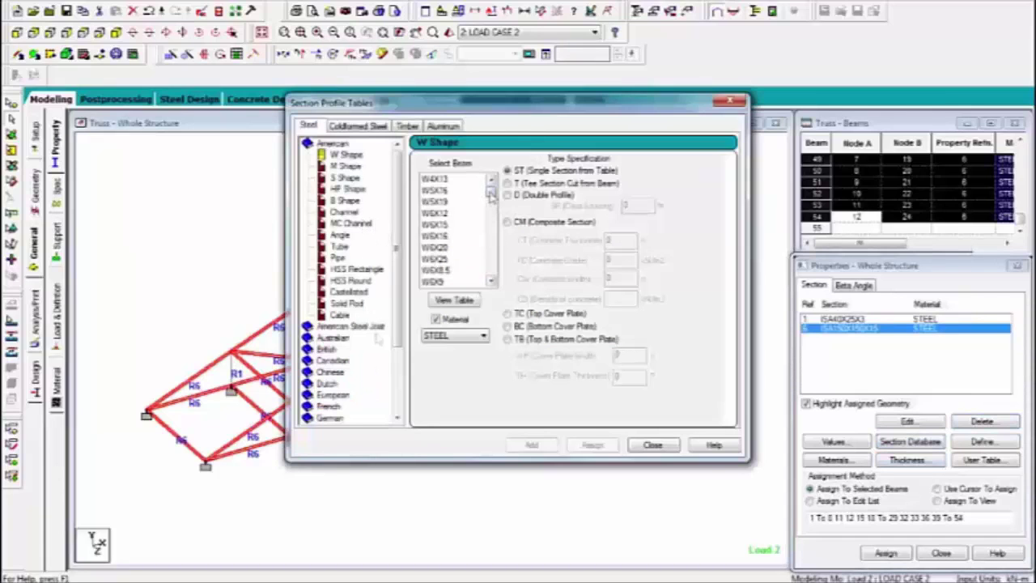
click(329, 405)
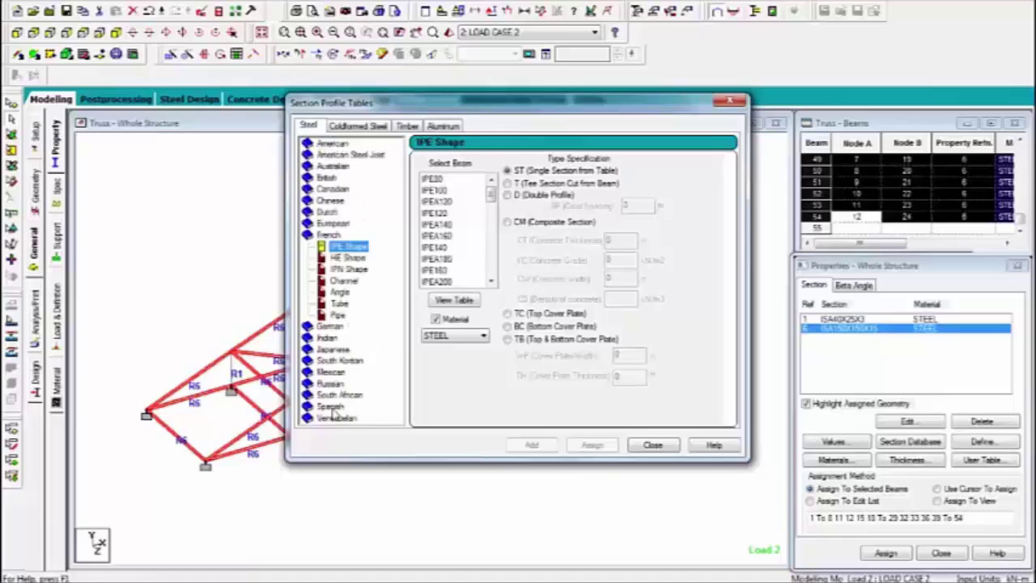
click(328, 337)
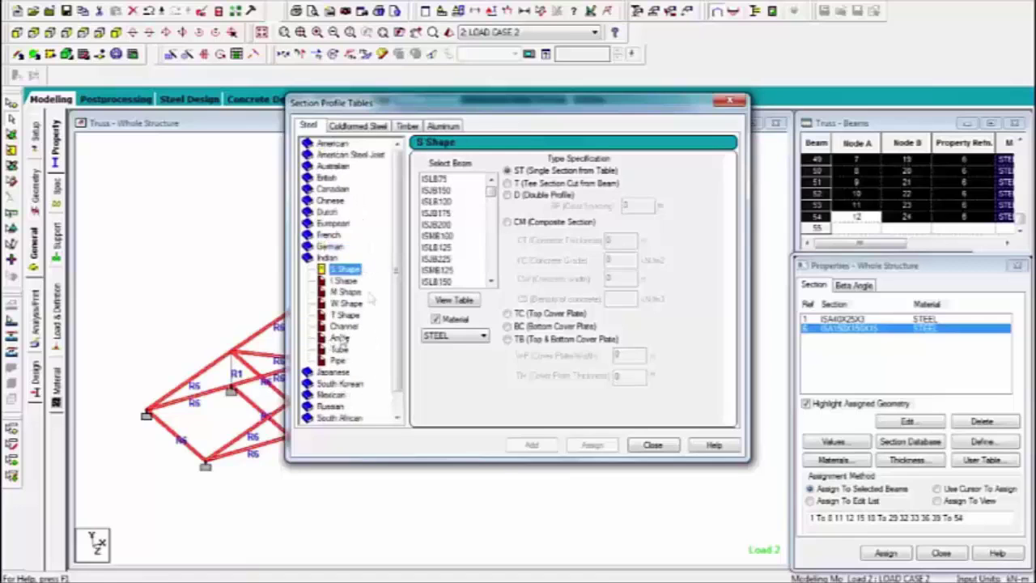
drag(489, 217, 492, 279)
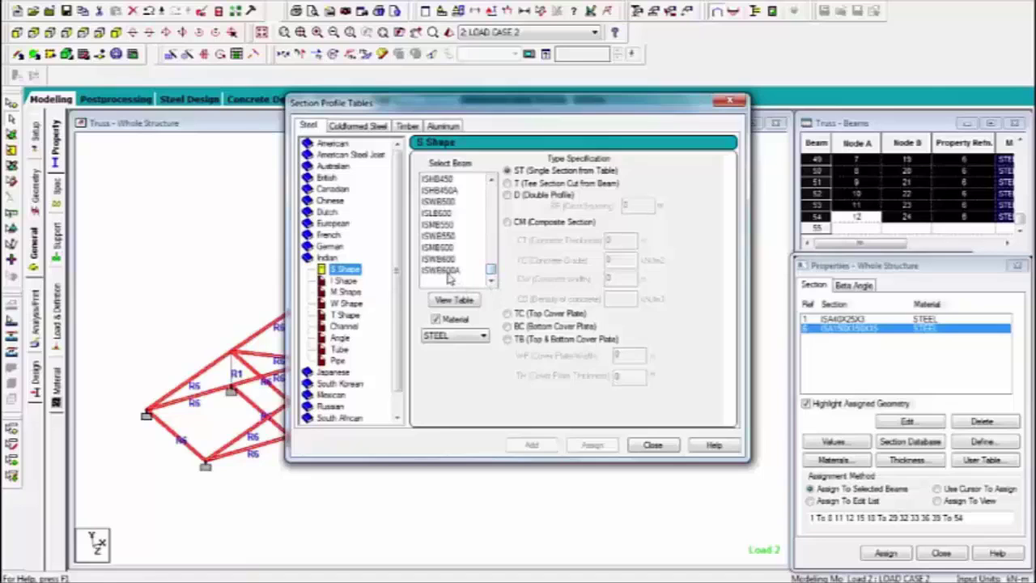
click(445, 248)
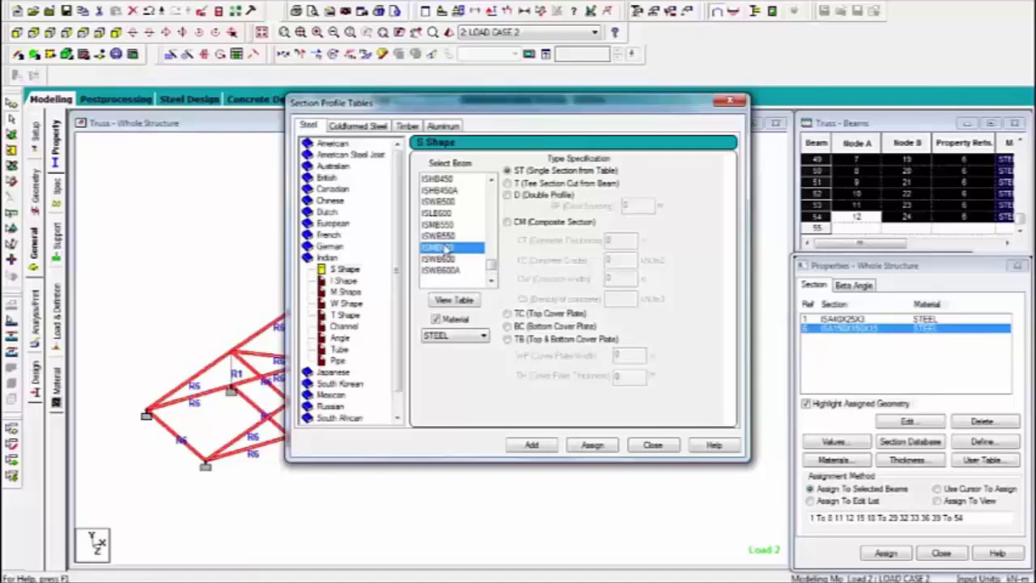
scroll(445, 249, up, 1)
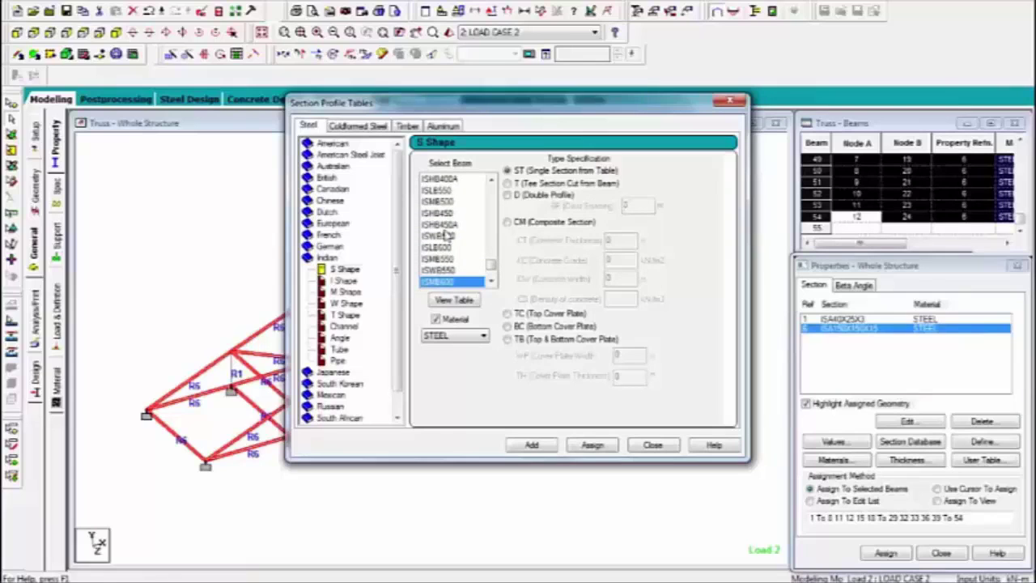
click(447, 214)
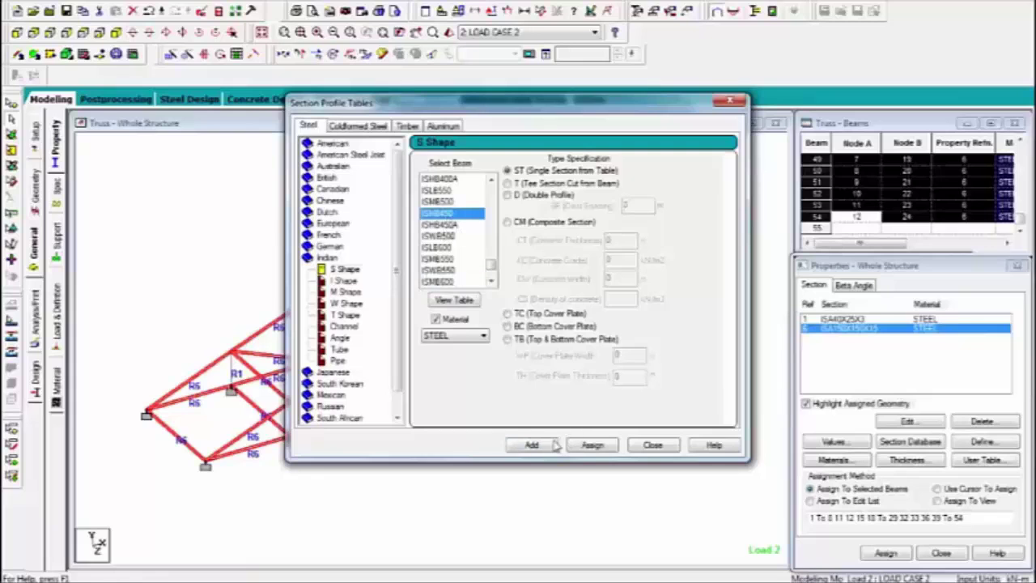
click(589, 446)
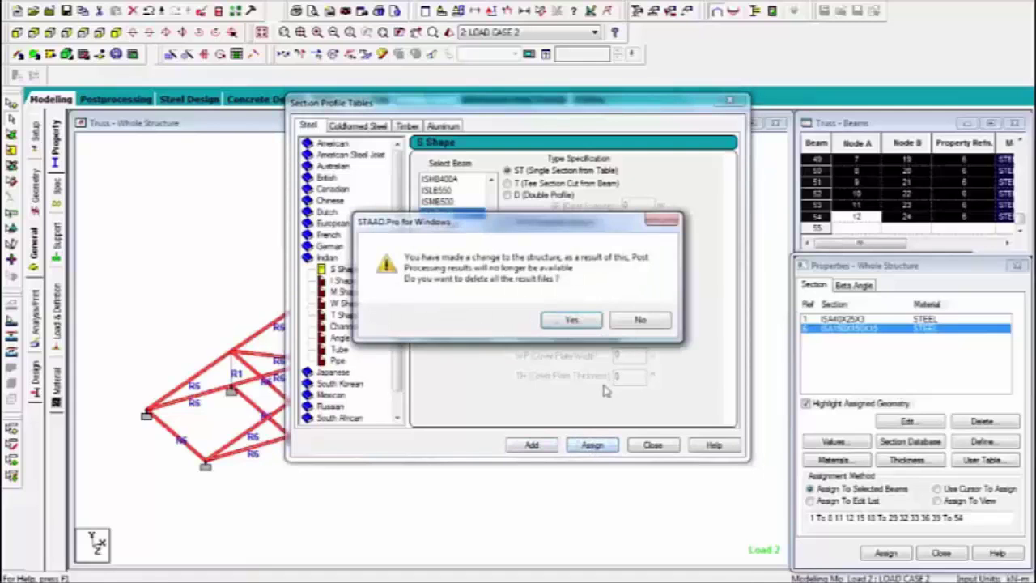
click(571, 326)
click(655, 447)
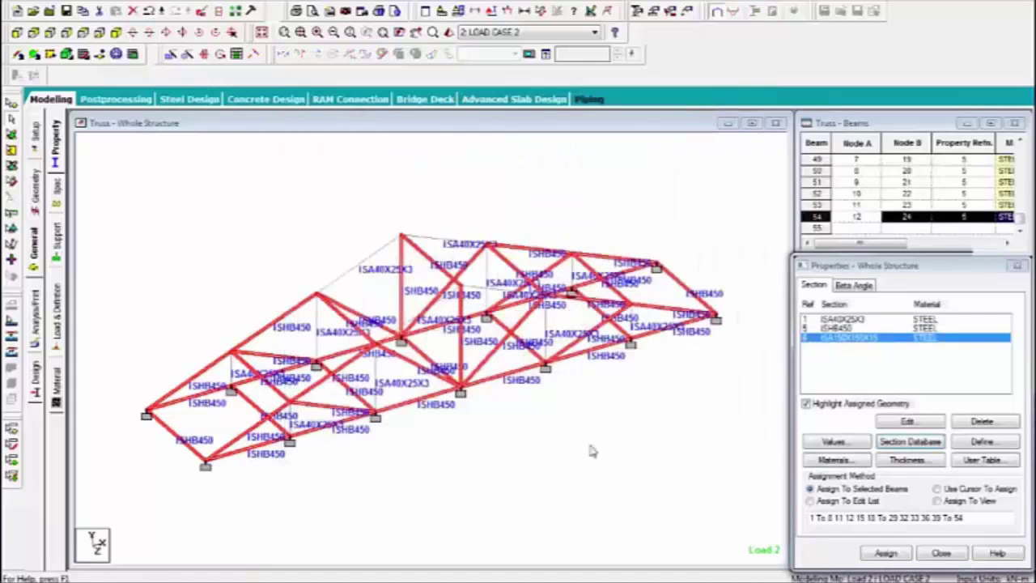
click(449, 33)
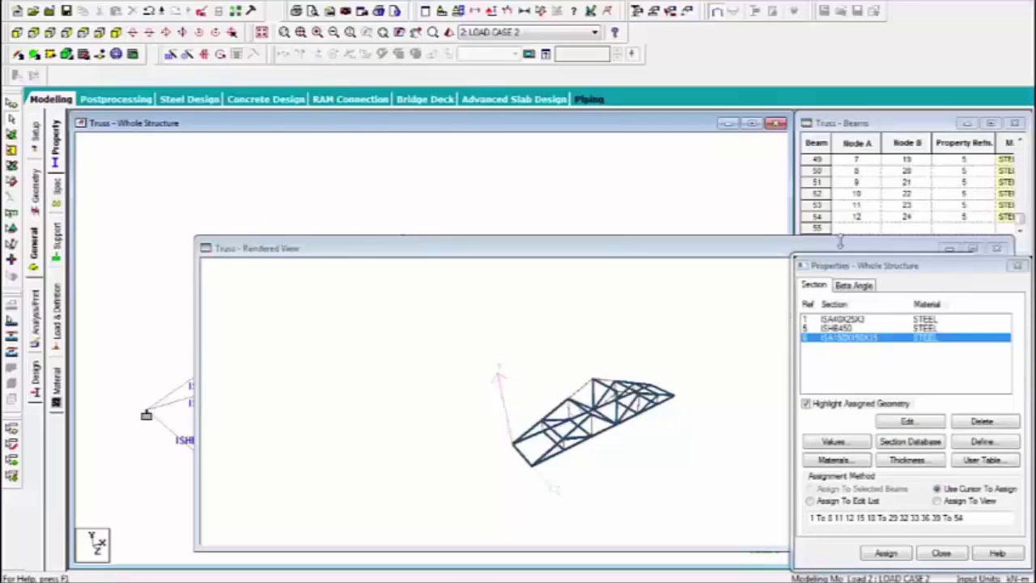
click(997, 248)
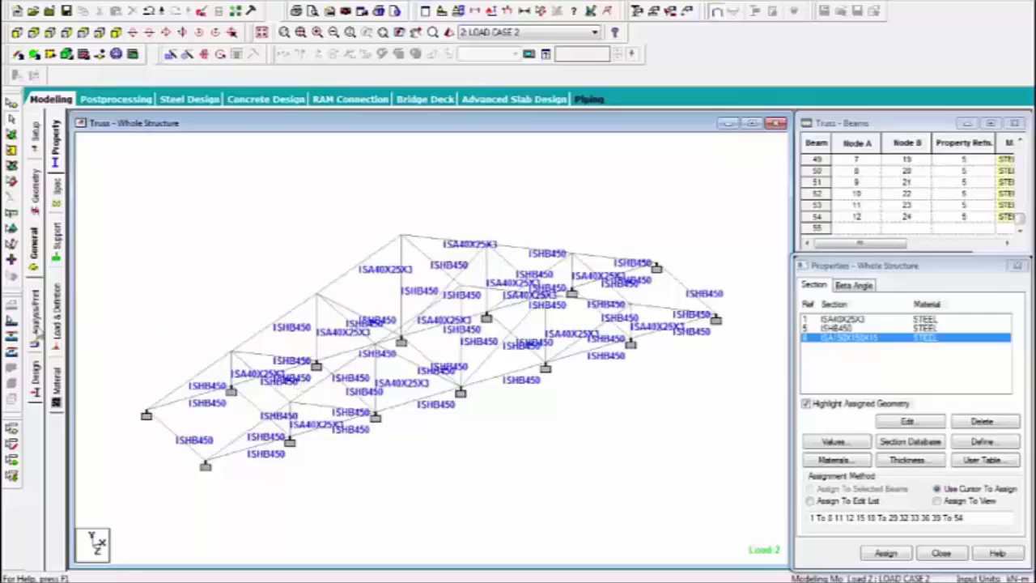
Step: Run the analysis and design again with the ISHB450 members and open the output file
click(279, 11)
click(429, 303)
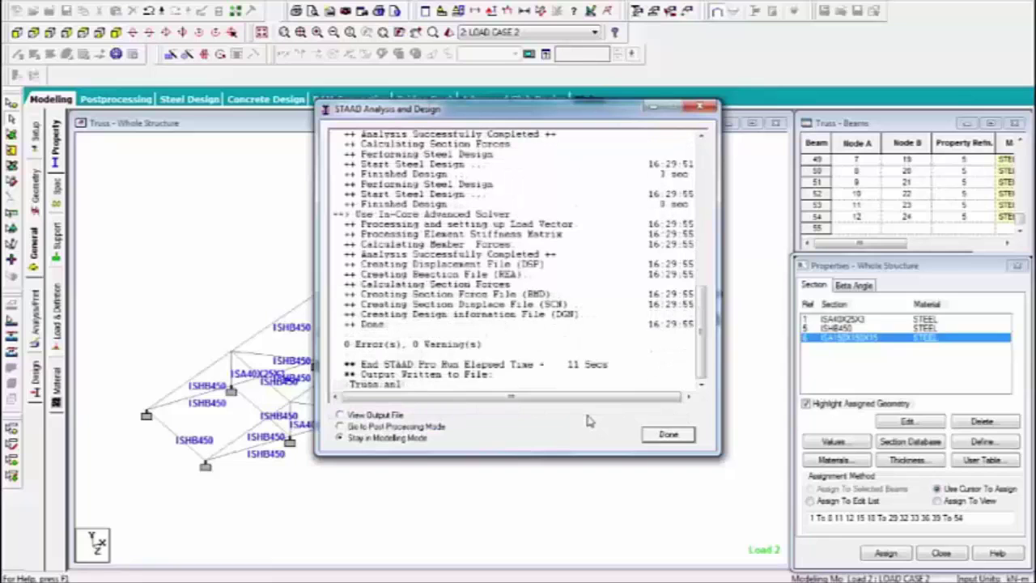
click(372, 416)
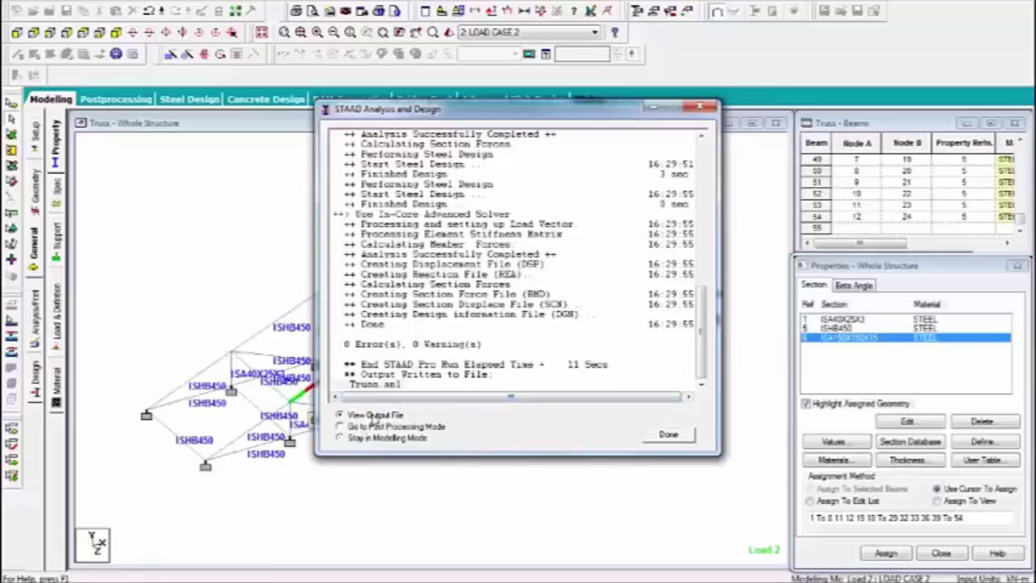
click(657, 436)
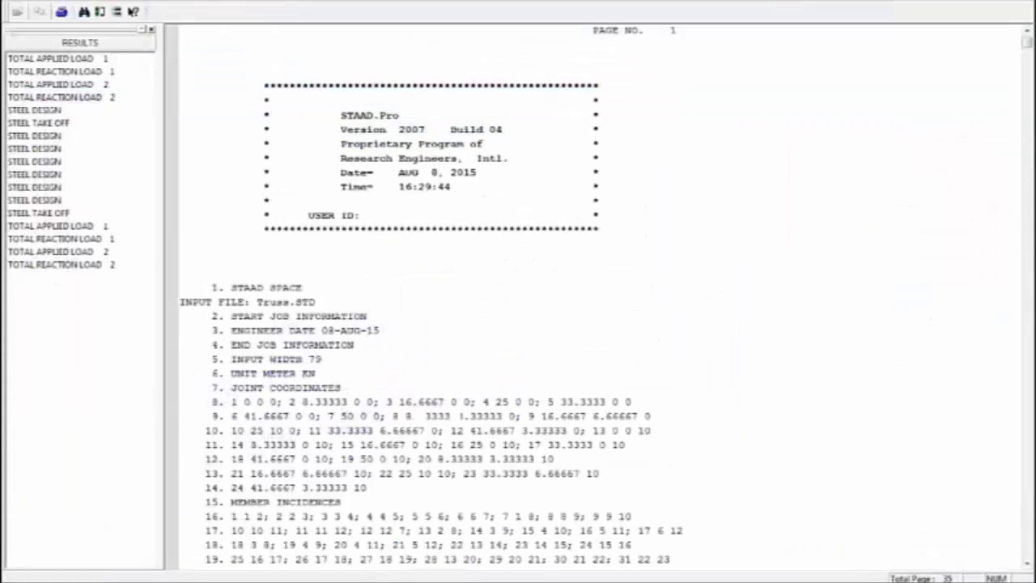
Step: Review the last steel design section of the output for each member's IS-800 result and ratio
click(37, 202)
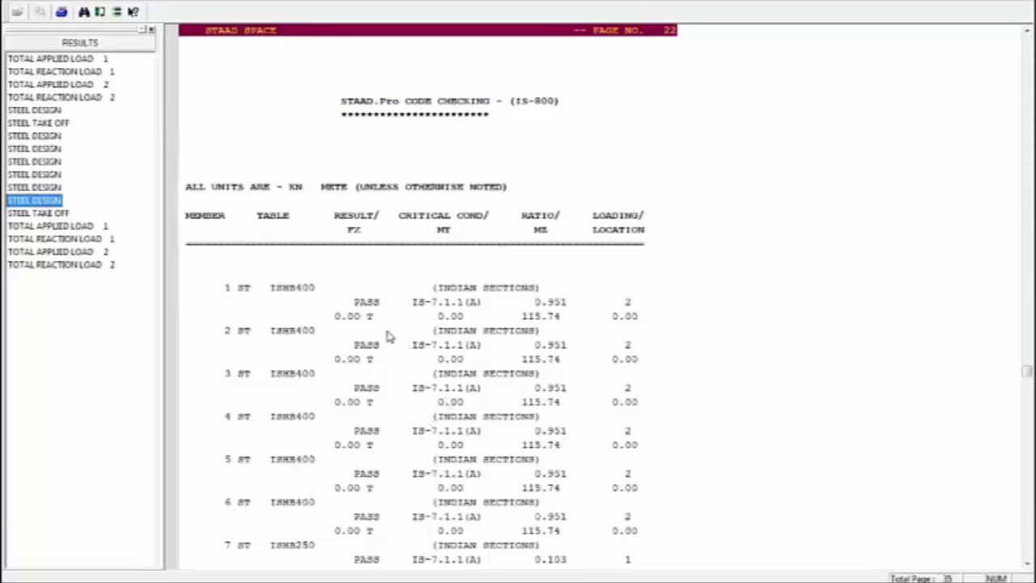
click(625, 361)
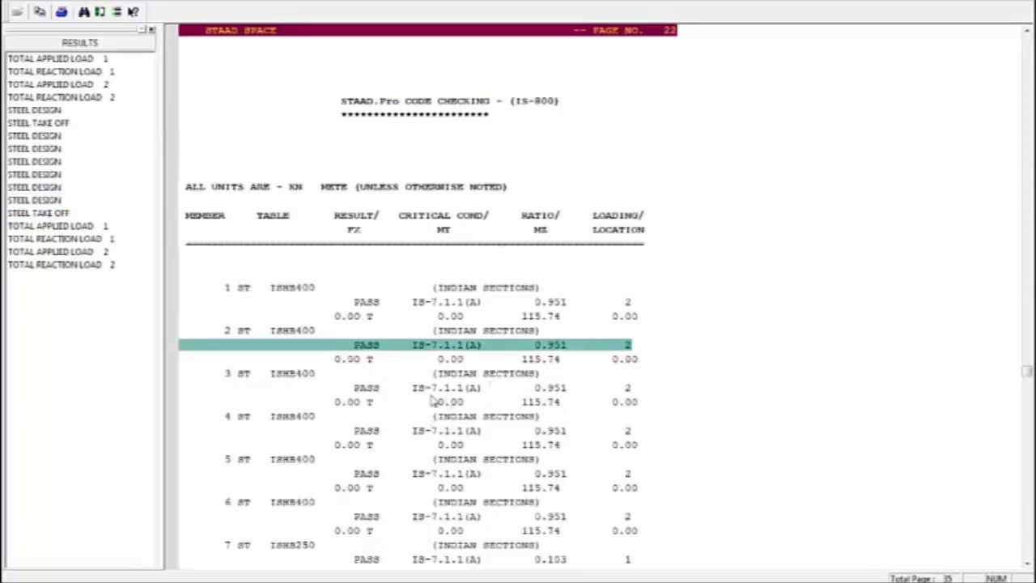
scroll(425, 400, down, 2)
scroll(421, 405, down, 7)
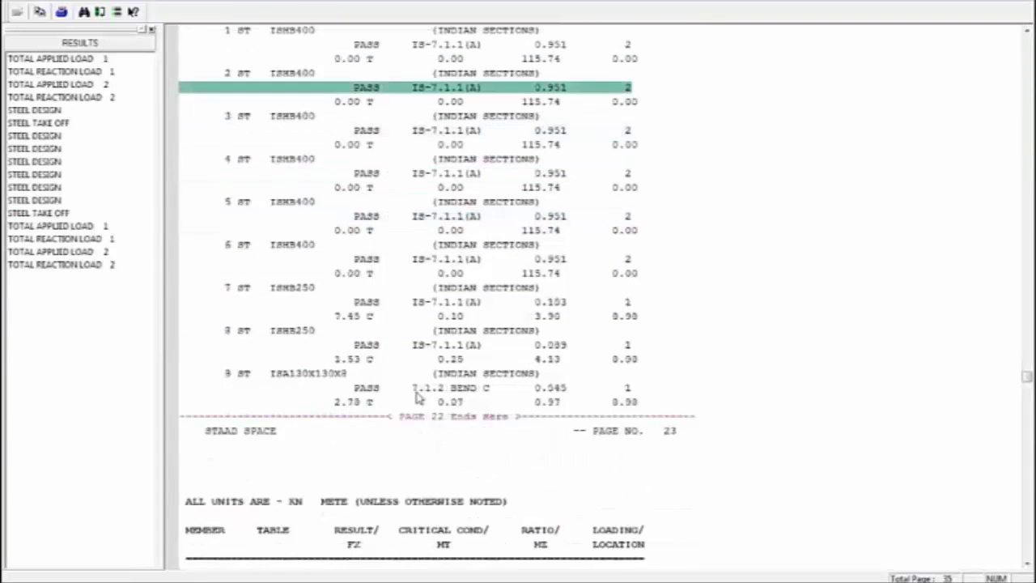